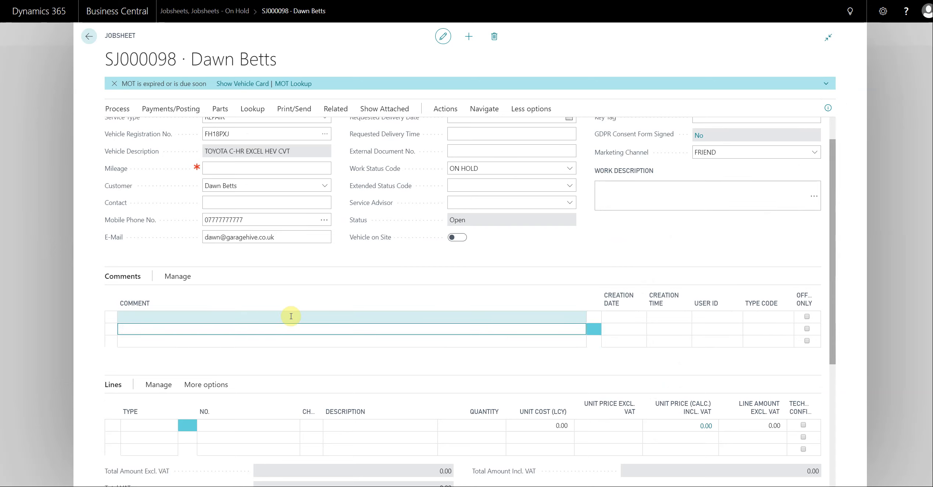
Add three comment lines to the jobsheet: "Test Comment 1", "Test comments 2" and "Test comments 3".
left_click(295, 313)
left_click(279, 328)
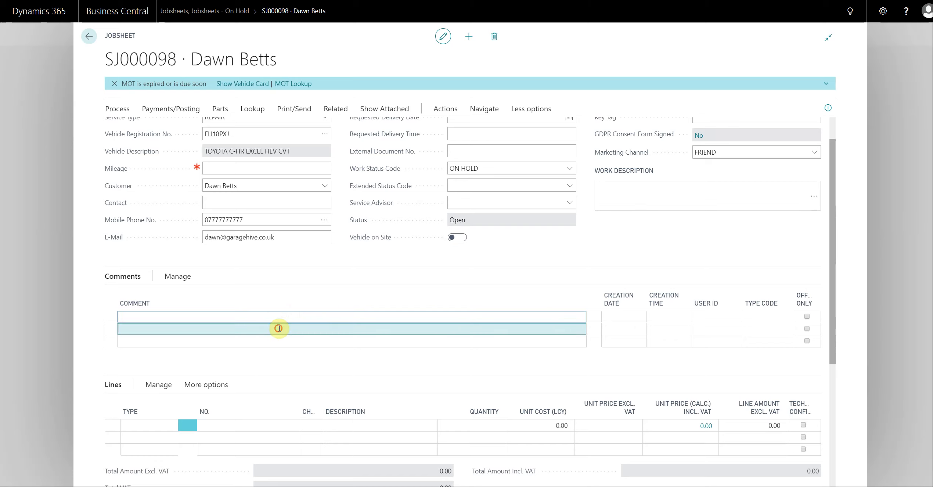
left_click(274, 317)
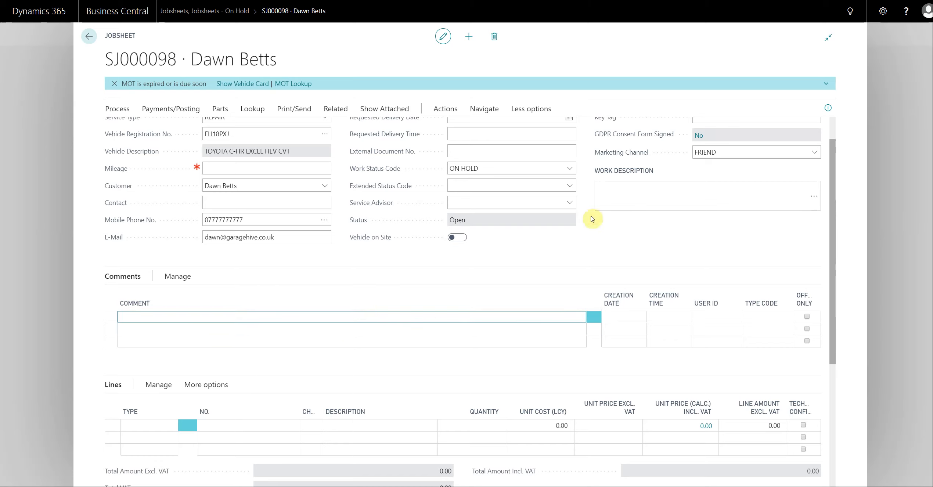
scroll(618, 243, "up", 1)
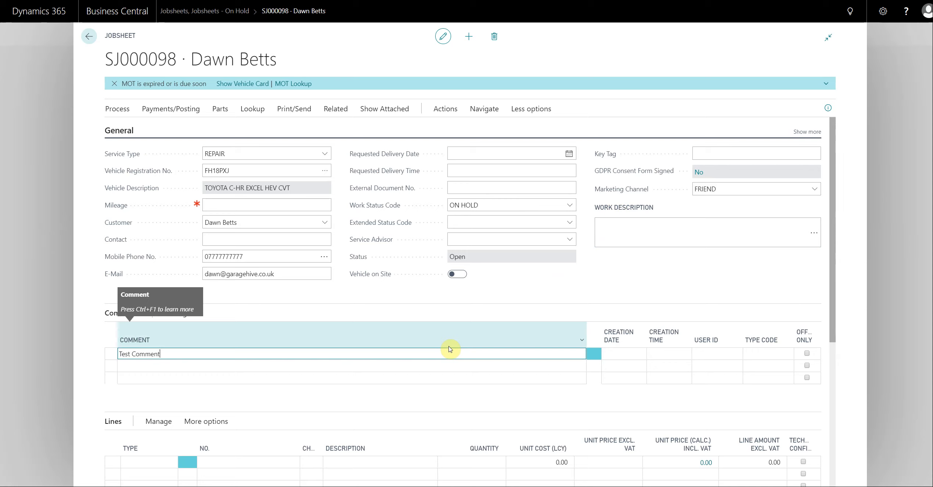
key("Return")
type("Test c")
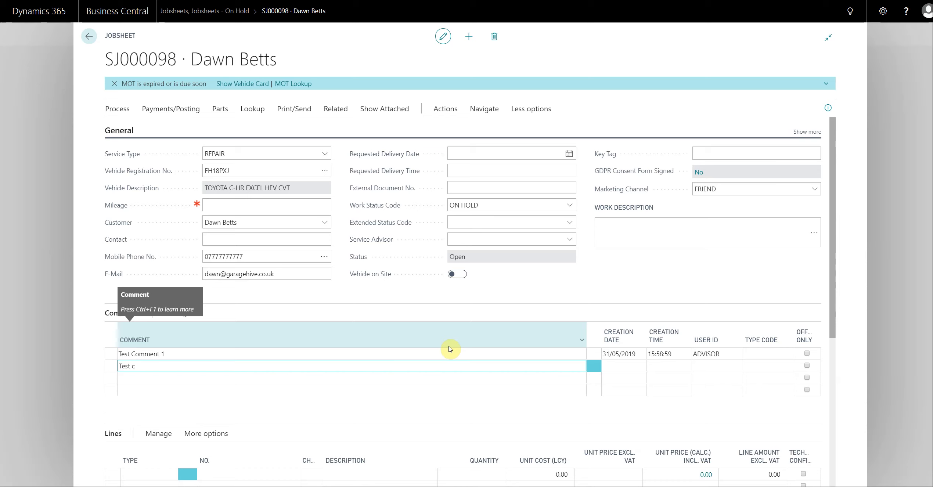
type("omments 2")
key("Return")
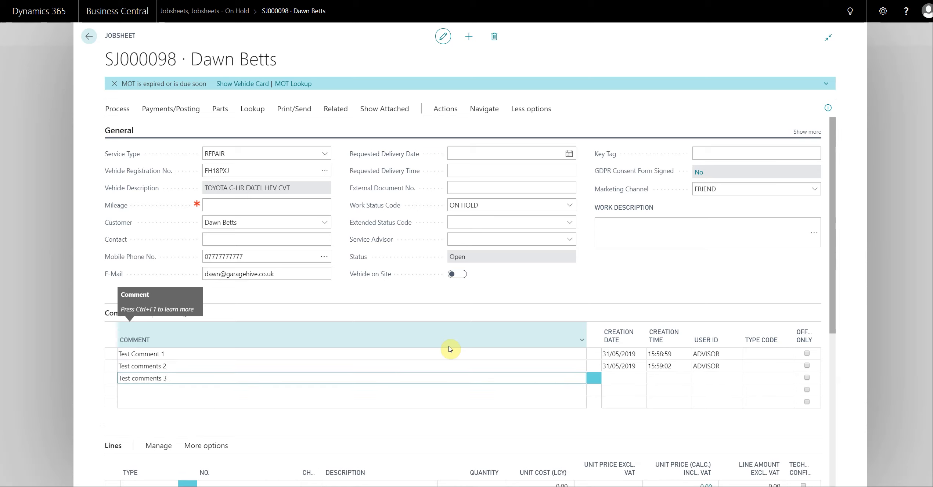
left_click(446, 353)
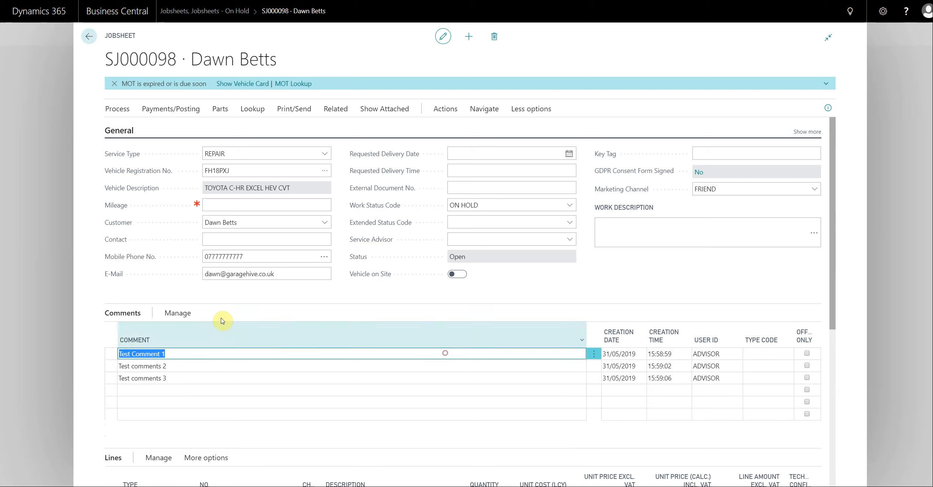
Copy all three comments into the jobsheet's work description with Copy to Description.
left_click(168, 314)
left_click(812, 331)
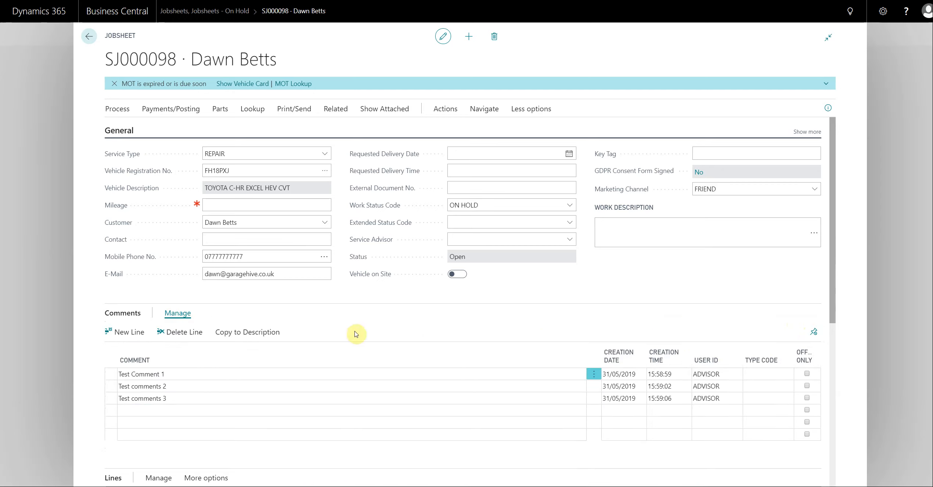
left_click(239, 335)
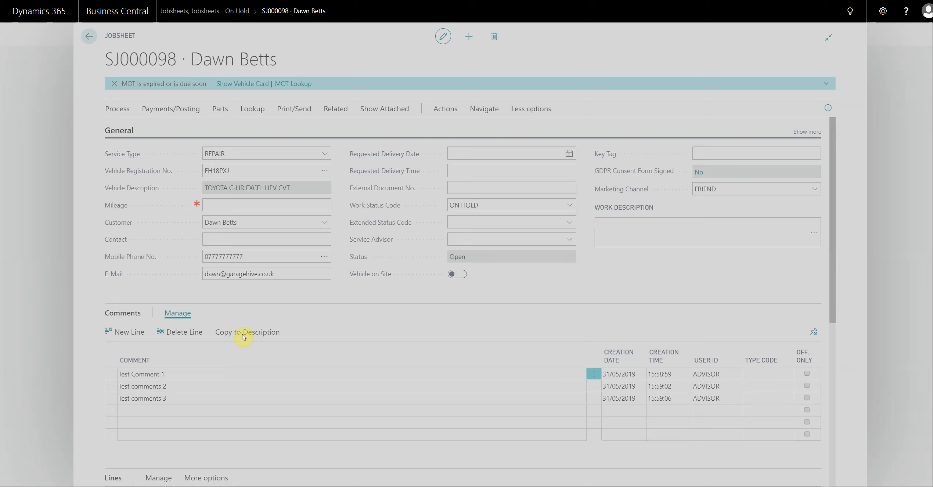
left_click(651, 104)
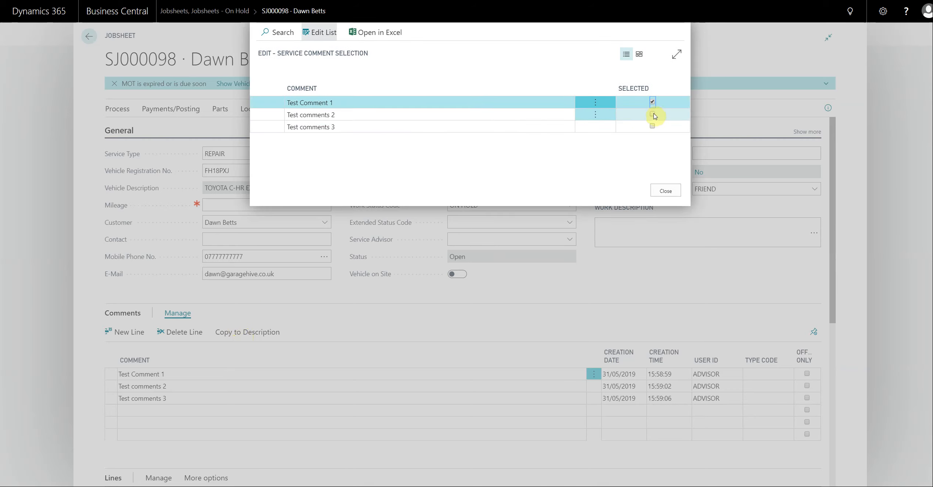
left_click(652, 114)
left_click(651, 126)
left_click(665, 190)
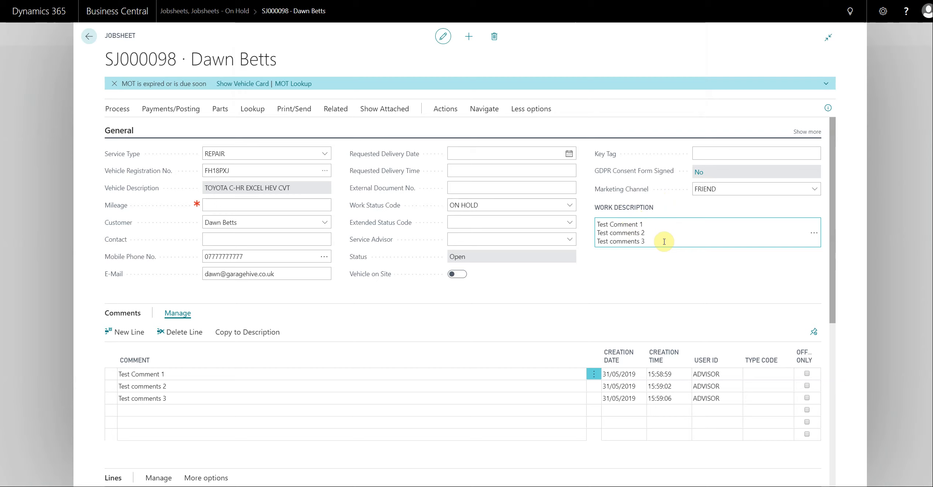
left_click_drag(661, 244, 593, 223)
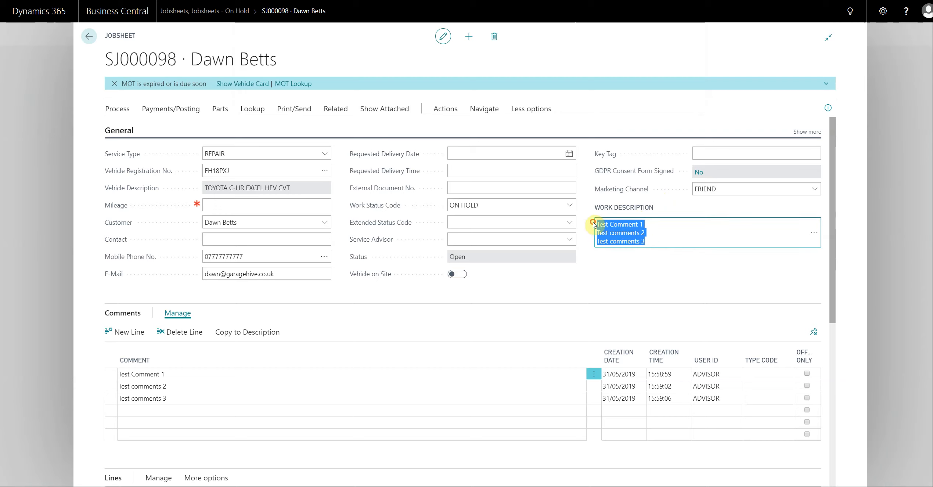
left_click(661, 231)
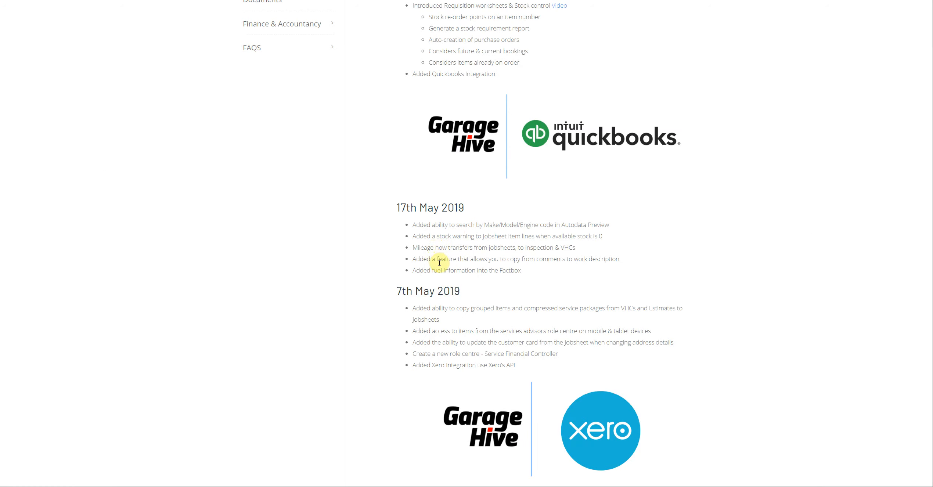
Review the 17th May 2019 entries on mileage transfer and stock warnings in the Garage Hive release notes.
left_click_drag(438, 247, 487, 247)
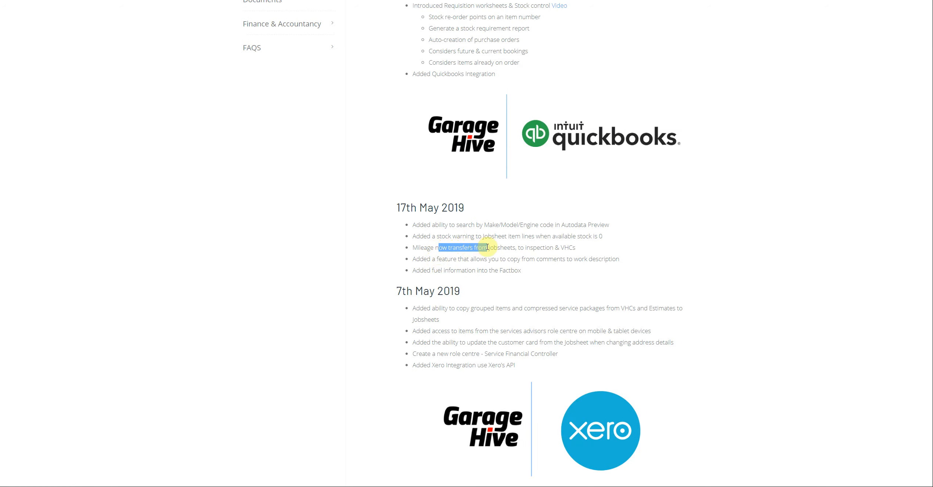
left_click(490, 248)
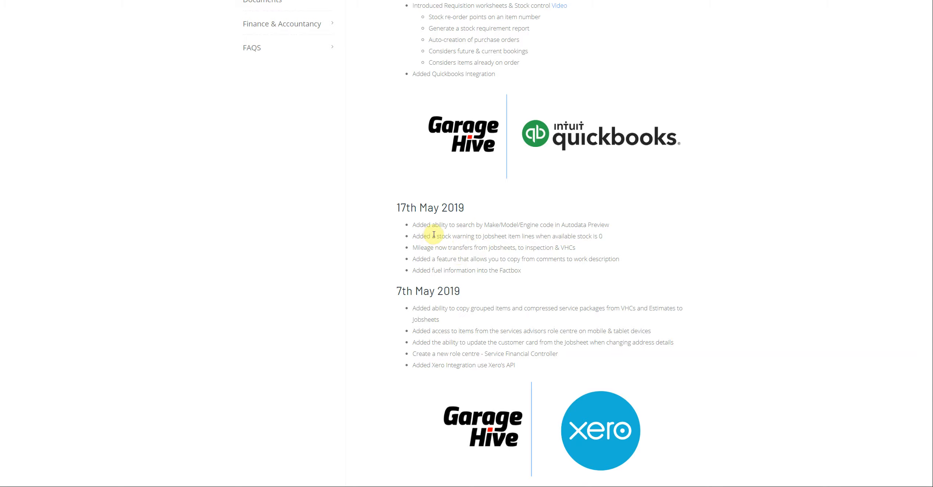
left_click_drag(434, 234, 567, 237)
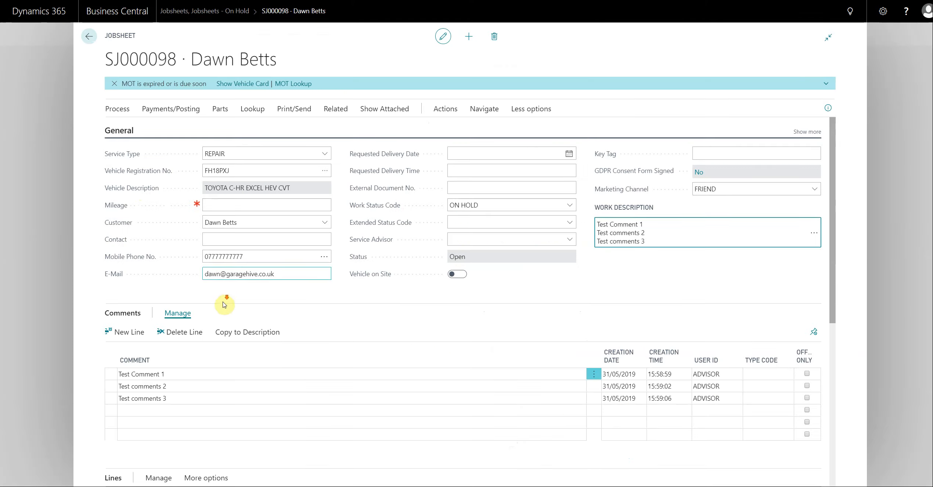
Return to Business Central, close the open jobsheet and go back to the Garage Hive home page.
scroll(224, 304, "down", 6)
left_click(36, 231)
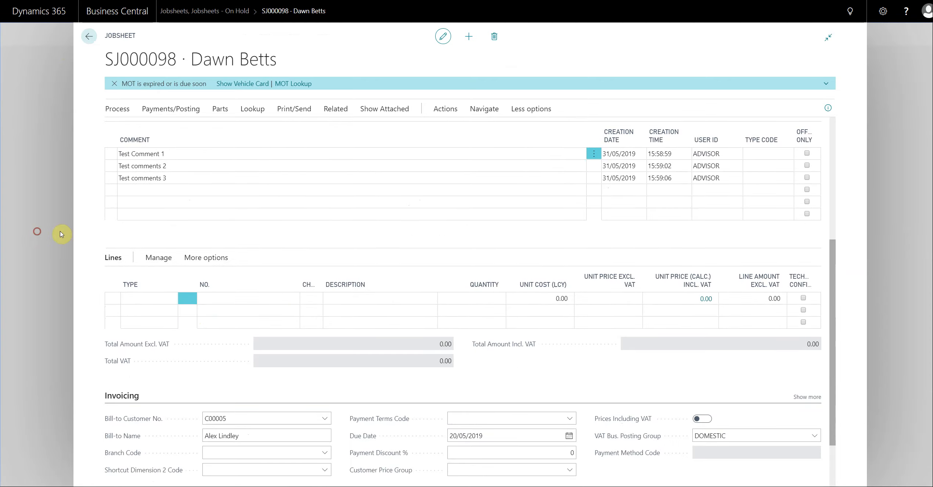
left_click(110, 36)
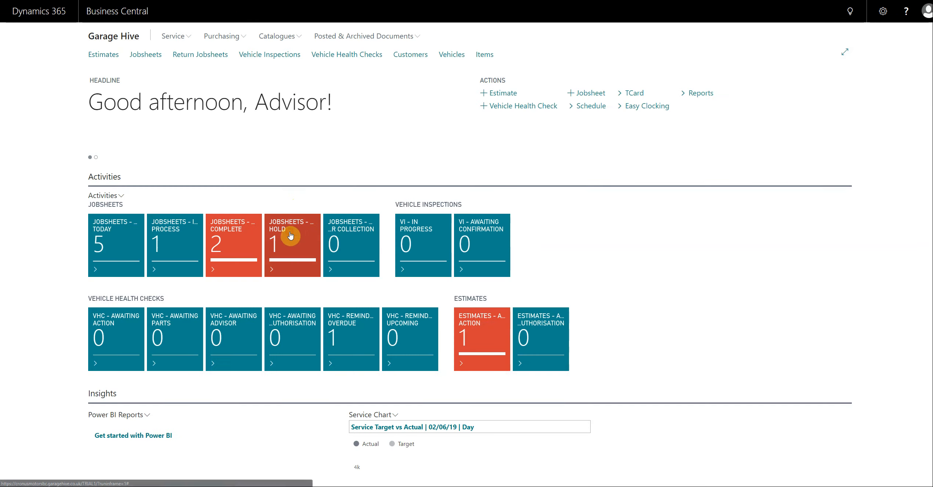
left_click(290, 235)
left_click(99, 104)
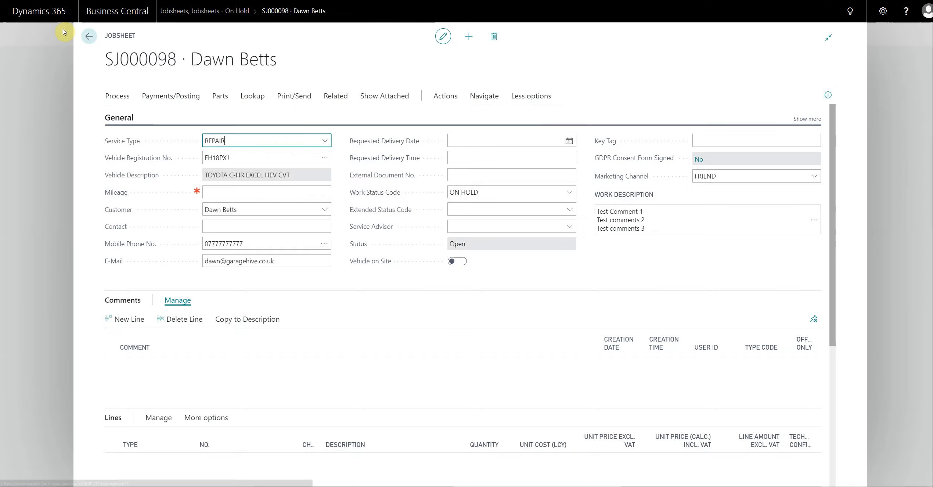
left_click(48, 78)
left_click(104, 36)
Open the second jobsheet in the Jobsheets - Work Complete list and go to its Lines section.
left_click(242, 236)
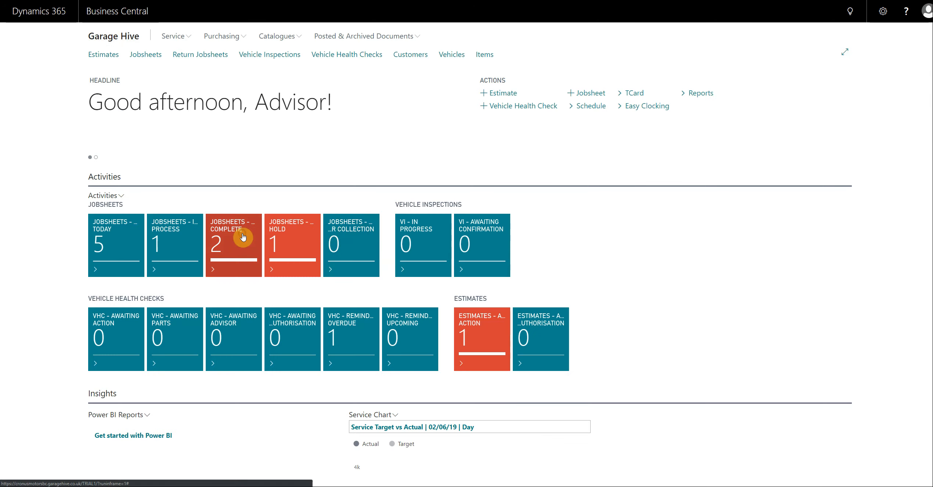
left_click(110, 122)
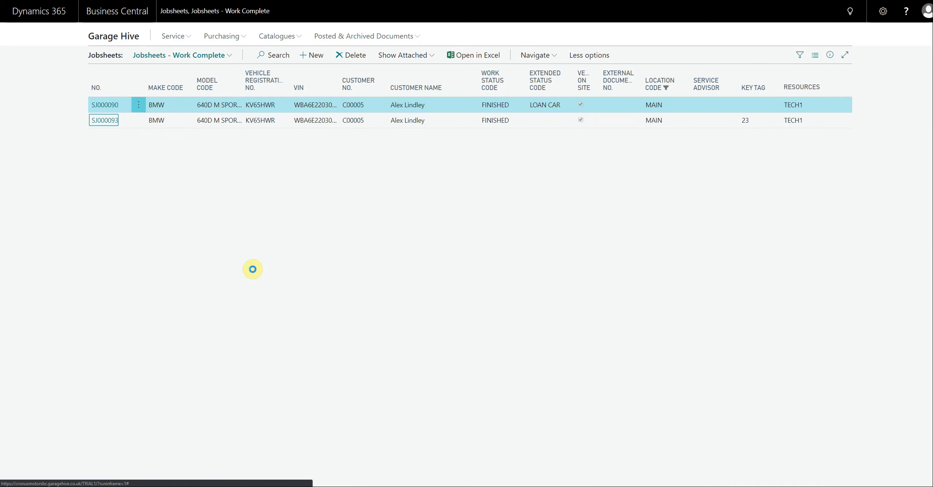
scroll(257, 279, "down", 5)
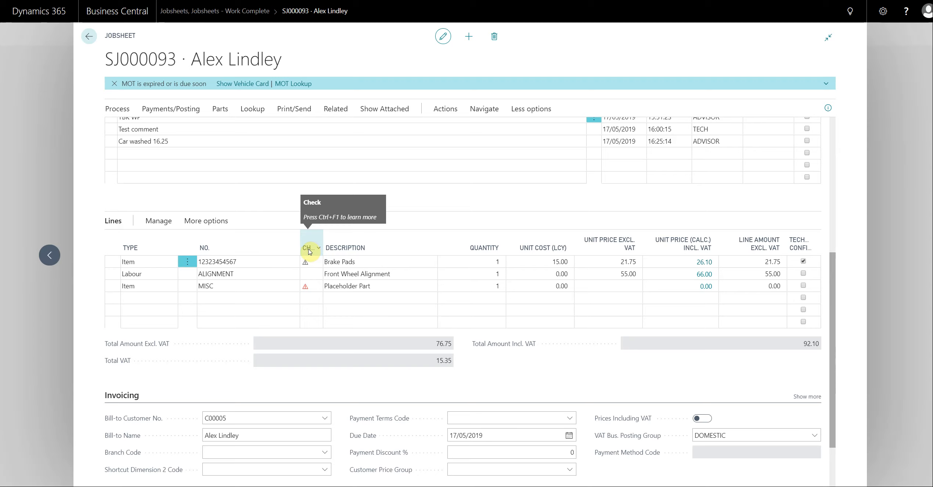
Check the available inventory of the Brake Pads and Placeholder Part lines flagged with a stock warning.
left_click(282, 261)
left_click(283, 261)
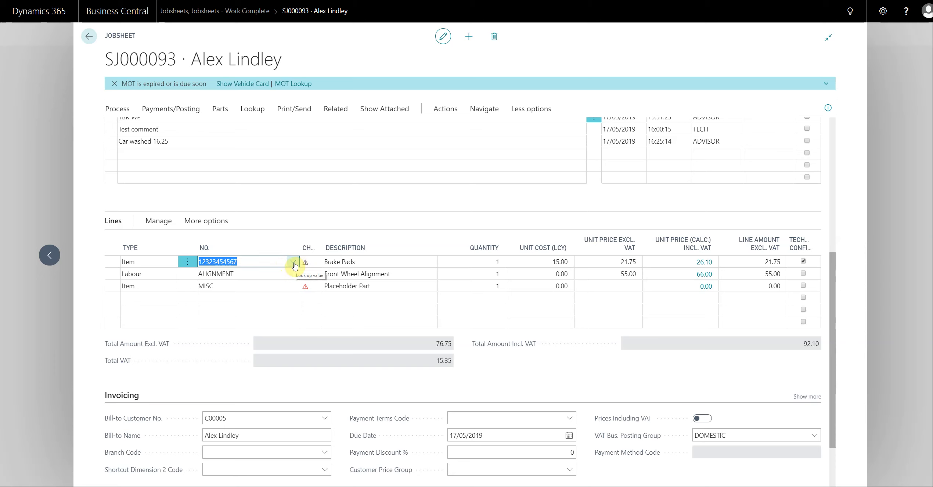
left_click(294, 264)
left_click(294, 264)
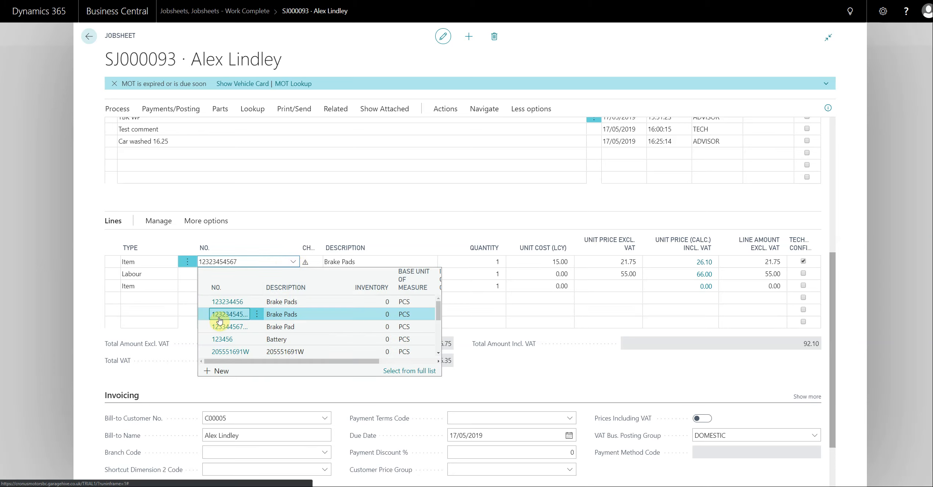
left_click(307, 263)
left_click(283, 290)
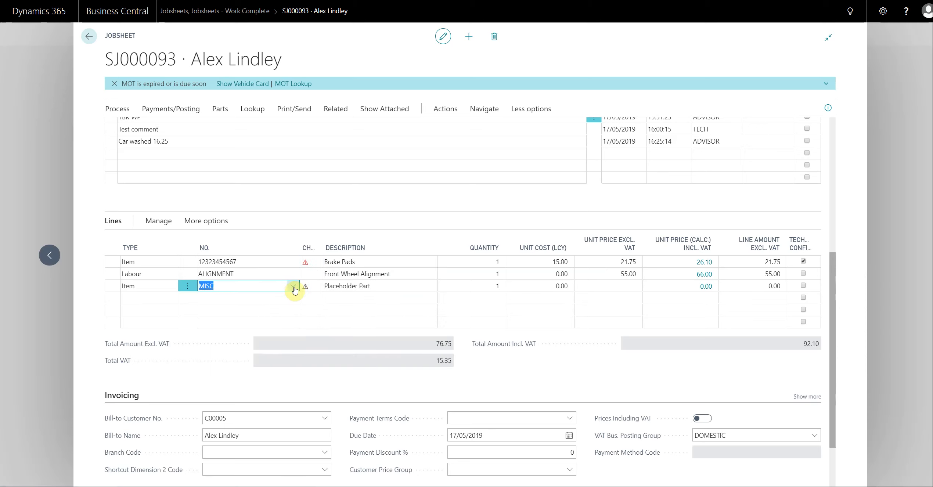
left_click(293, 285)
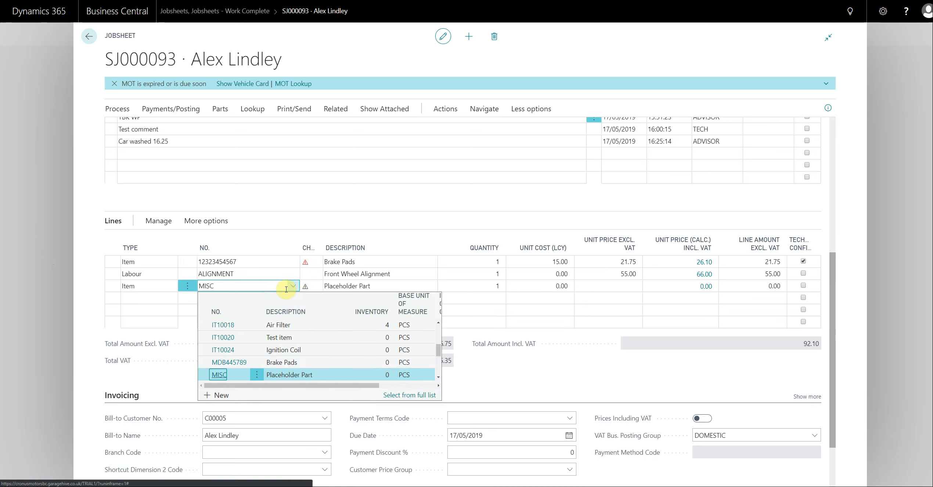
Add a new item line for IT10007, 5w30 Fully Synthetic Oil, to the jobsheet.
left_click(160, 296)
left_click(225, 297)
left_click(291, 299)
scroll(294, 363, "down", 8)
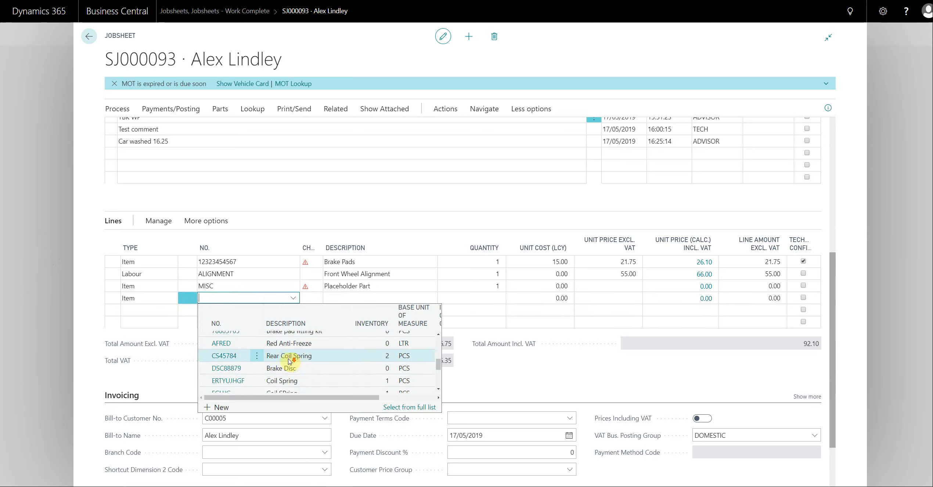
left_click(225, 356)
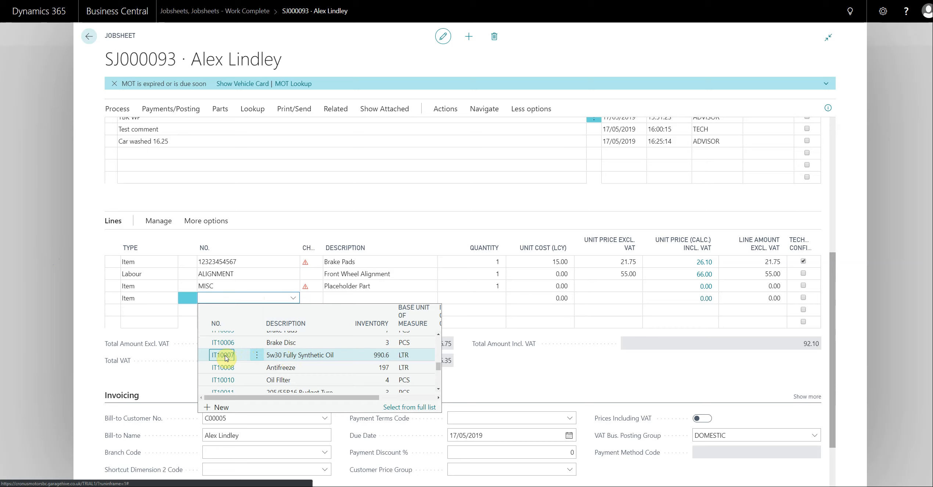
left_click(225, 355)
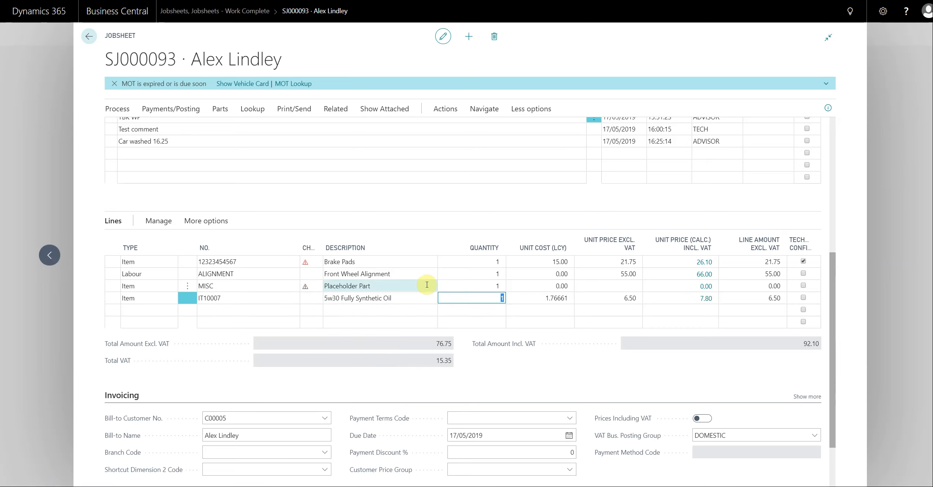
Set the 5w30 Fully Synthetic Oil line's quantity to 1000 and check the item's inventory in the item lookup.
key("Tab")
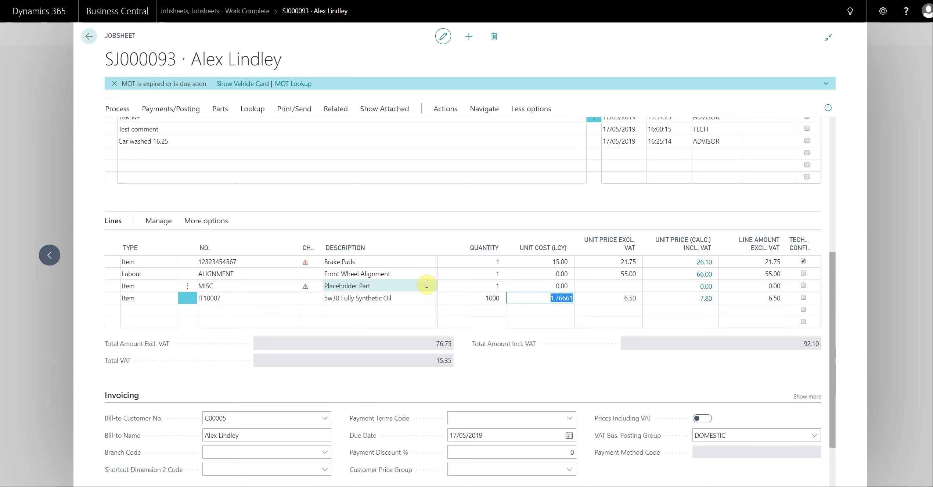
left_click(403, 312)
left_click(265, 298)
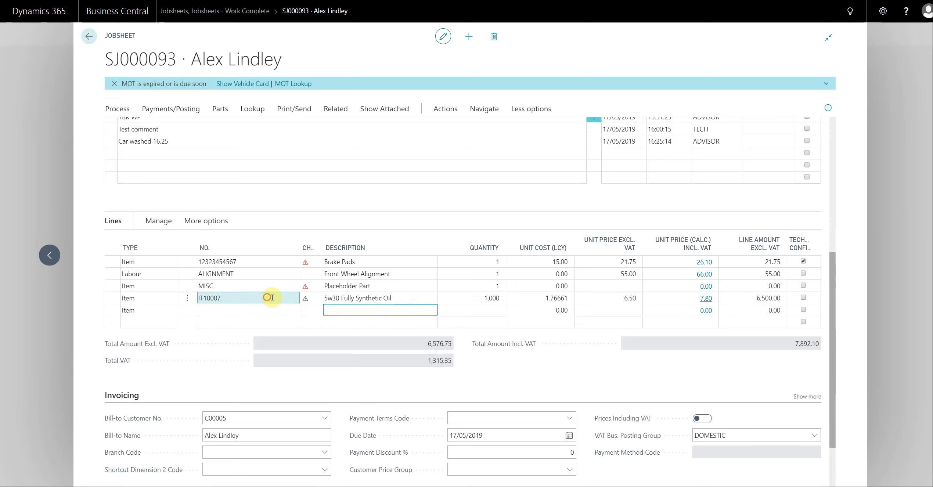
left_click(293, 298)
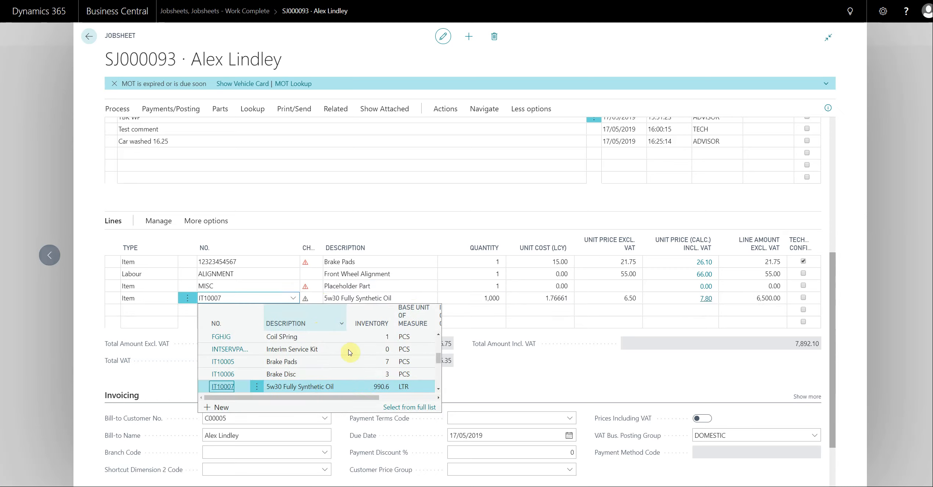
left_click(353, 300)
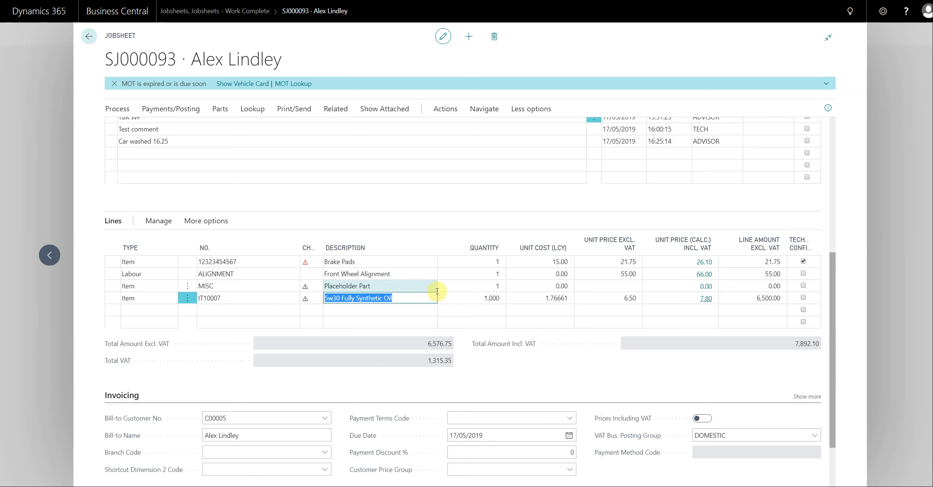
Set the 5w30 Fully Synthetic Oil line's quantity to 1.
left_click(460, 292)
type("1")
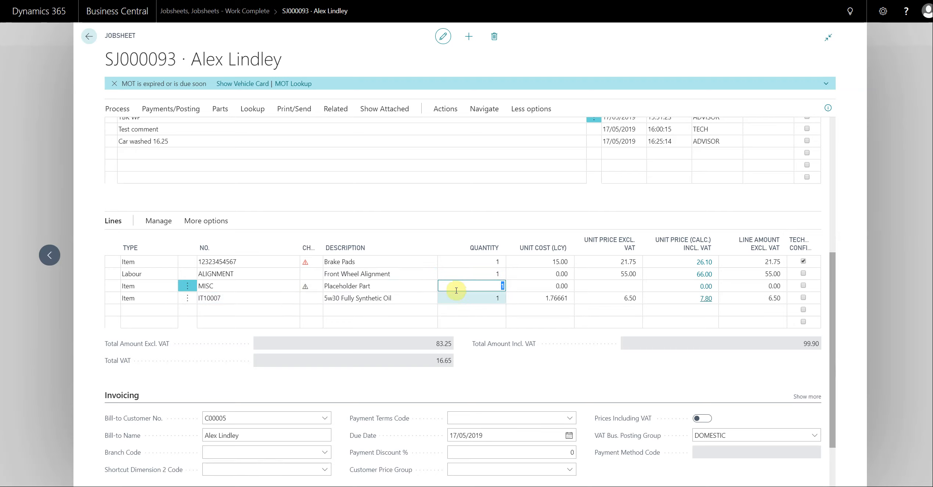
left_click(265, 295)
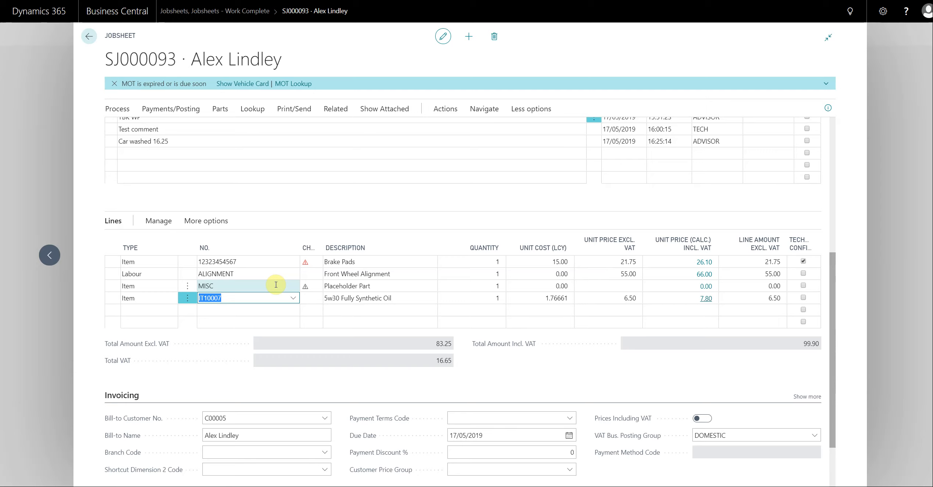
left_click(259, 274)
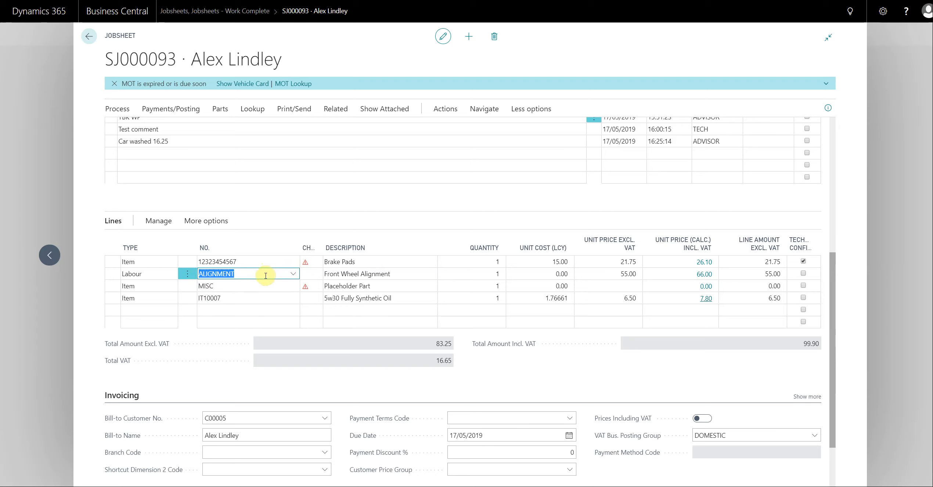
Switch to the Garage Hive release notes and review the 17th May 2019 Autodata Preview search entry and the 24th May 2019 entries.
left_click(234, 301)
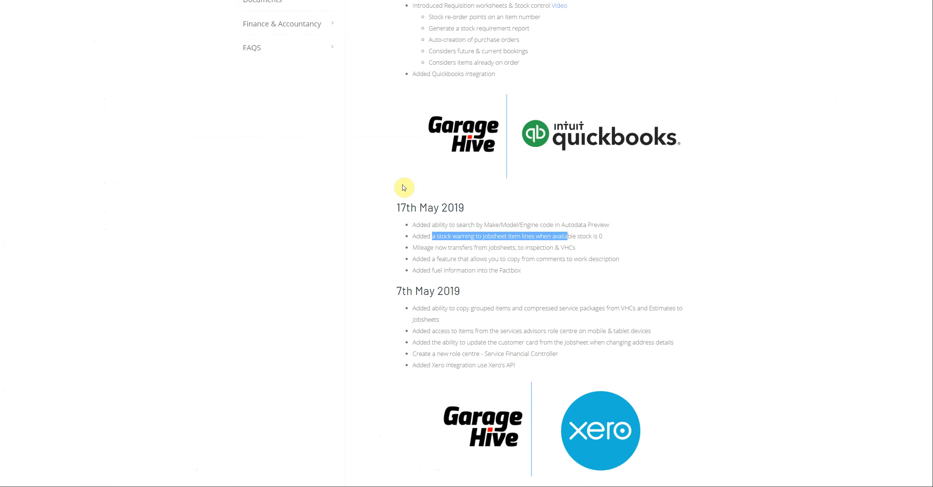
left_click_drag(435, 225, 586, 222)
left_click(505, 225)
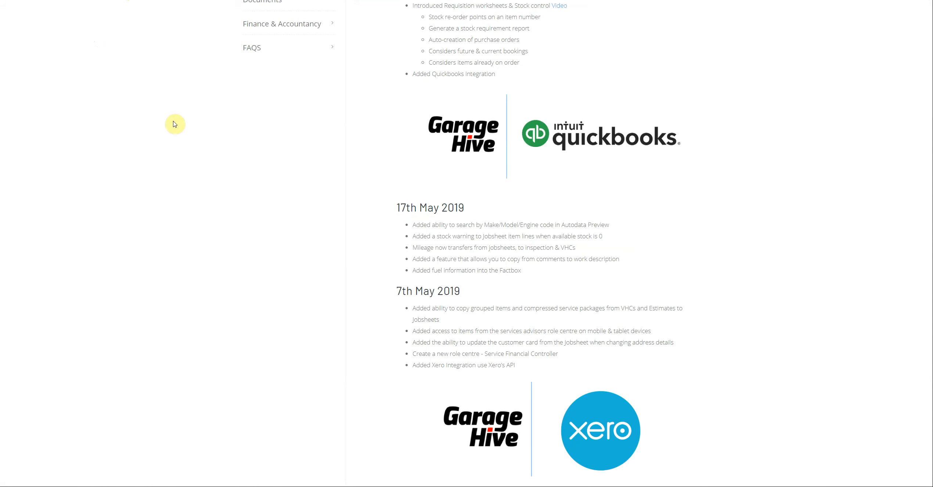
scroll(467, 277, "up", 4)
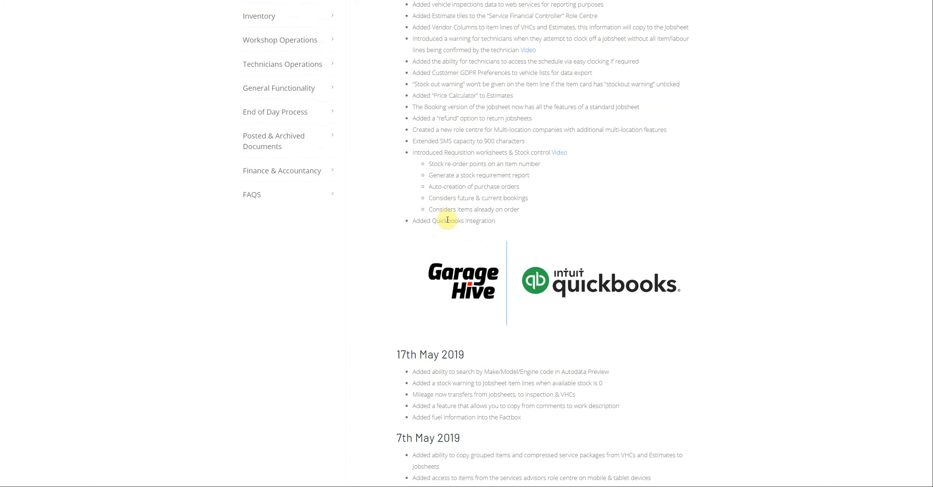
scroll(447, 219, "up", 2)
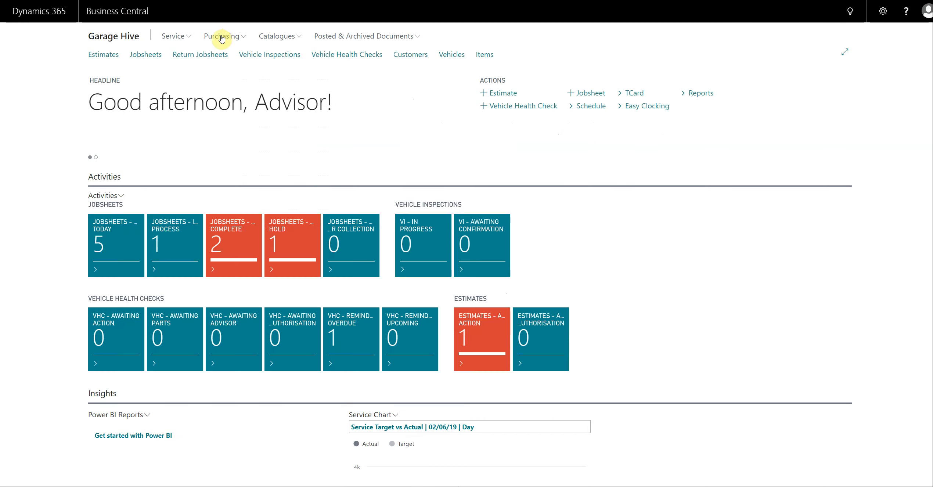
Return to the role centre in Business Central and open the DEFAULT journal in Requisition Worksheets Express.
left_click(221, 36)
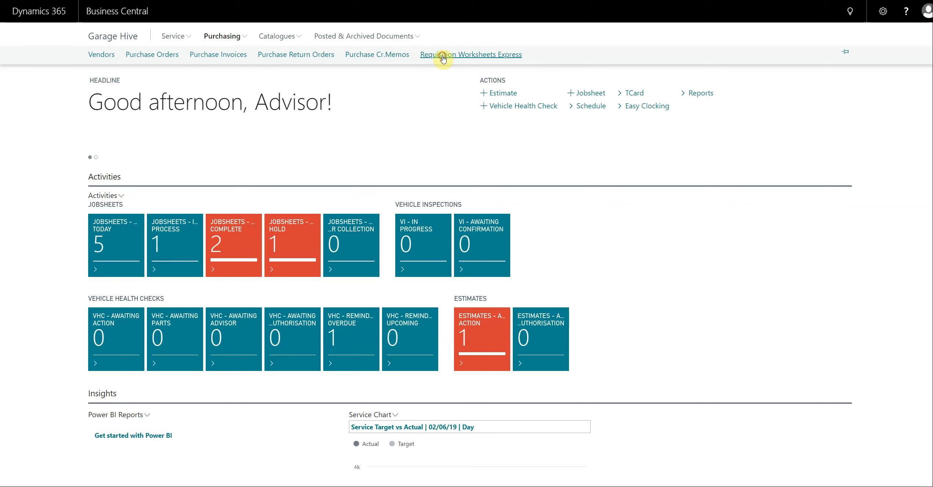
left_click(443, 55)
left_click(102, 96)
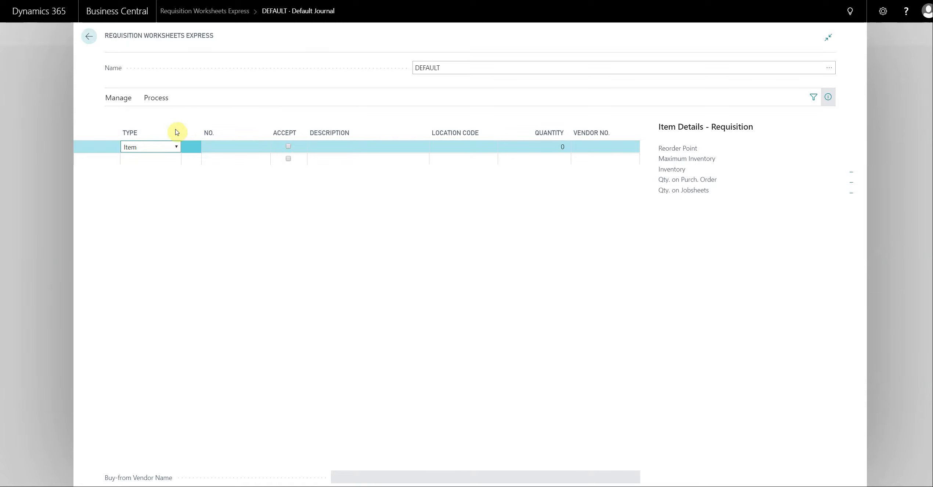
Calculate the requisition plan using the last used options, with no item or location filters.
left_click(156, 98)
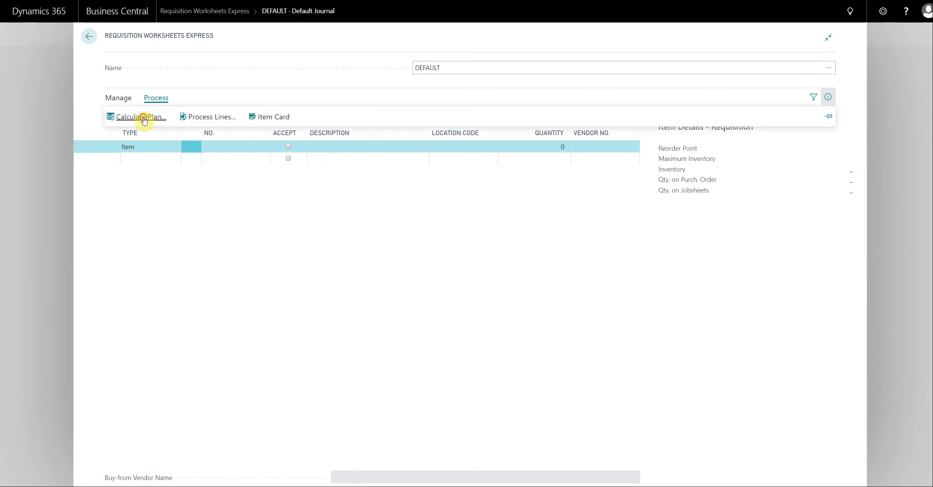
left_click(144, 118)
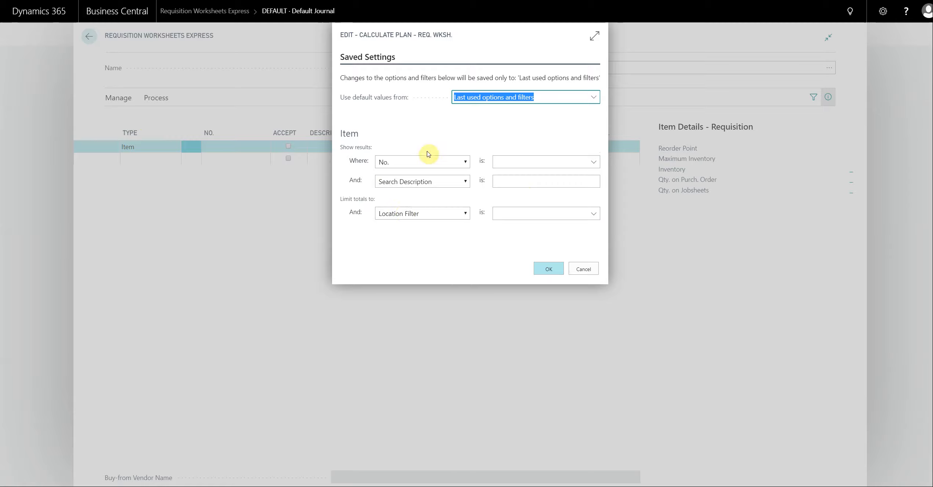
left_click(548, 270)
Check the reorder-point parameters on the item card of the planned Brake Pads line, and return to the worksheet.
left_click(363, 150)
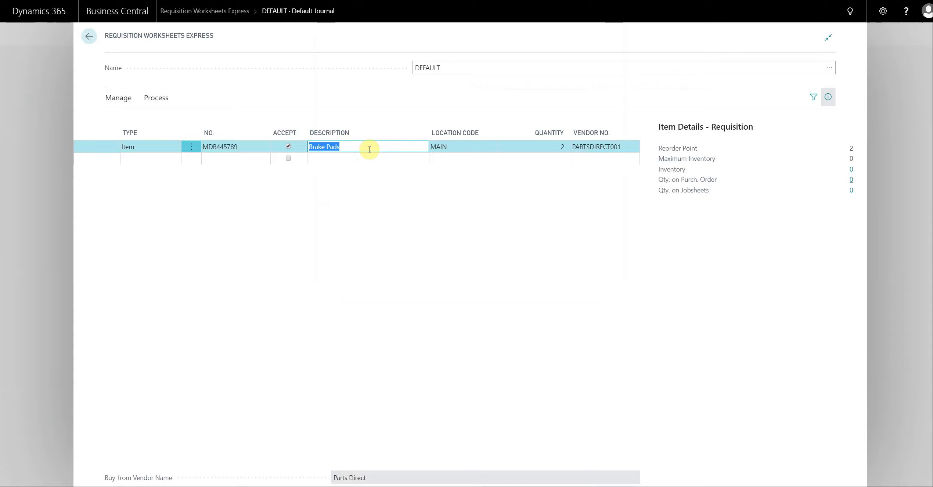
left_click(158, 98)
left_click(268, 118)
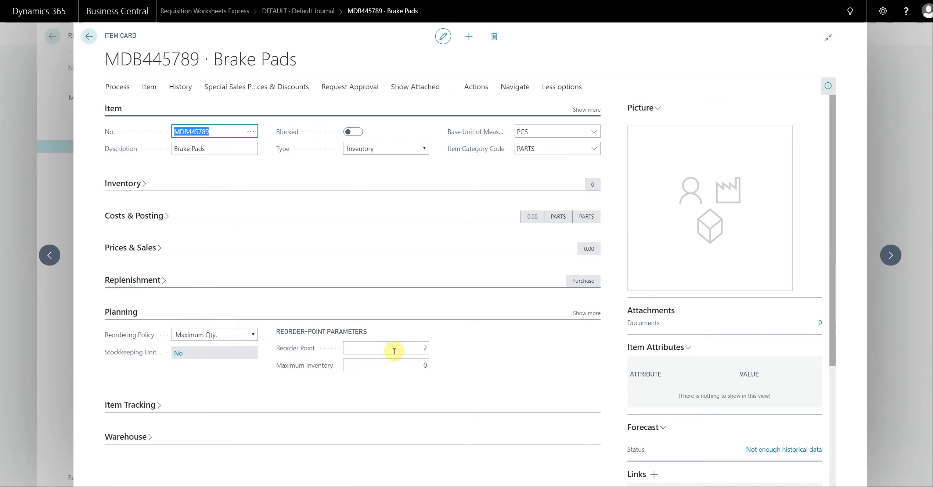
left_click(55, 189)
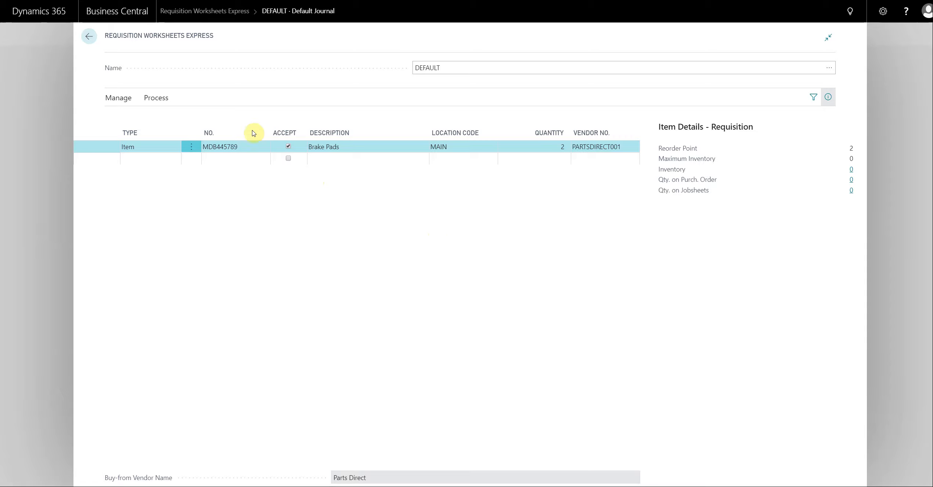
Check the quantity and vendor number on the Brake Pads requisition line.
left_click(520, 145)
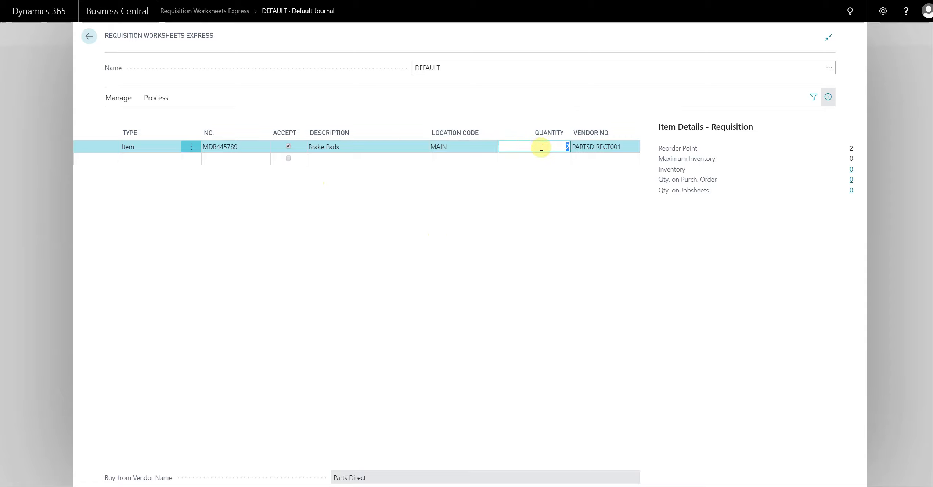
left_click(632, 148)
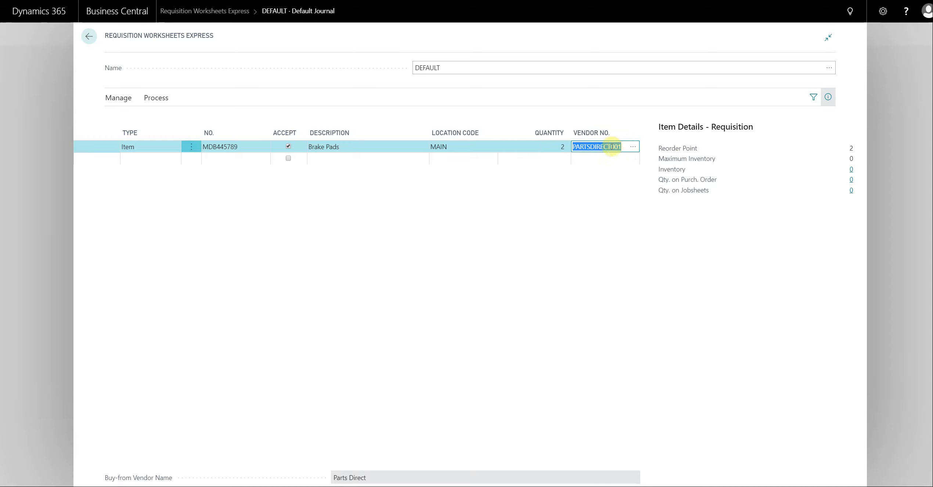
left_click(535, 148)
Process the accepted Brake Pads requisition line into a purchase order with Print Orders enabled, and view the downloaded PDF.
left_click(164, 99)
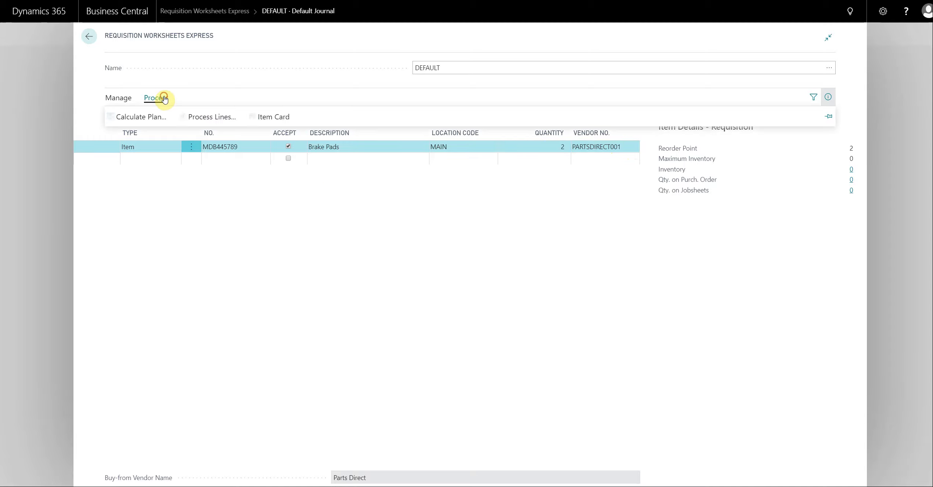
left_click(219, 119)
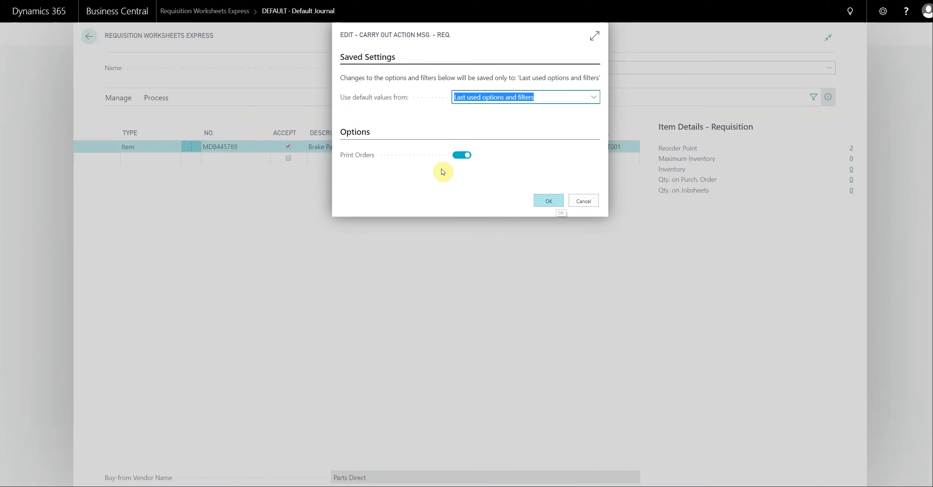
left_click(547, 201)
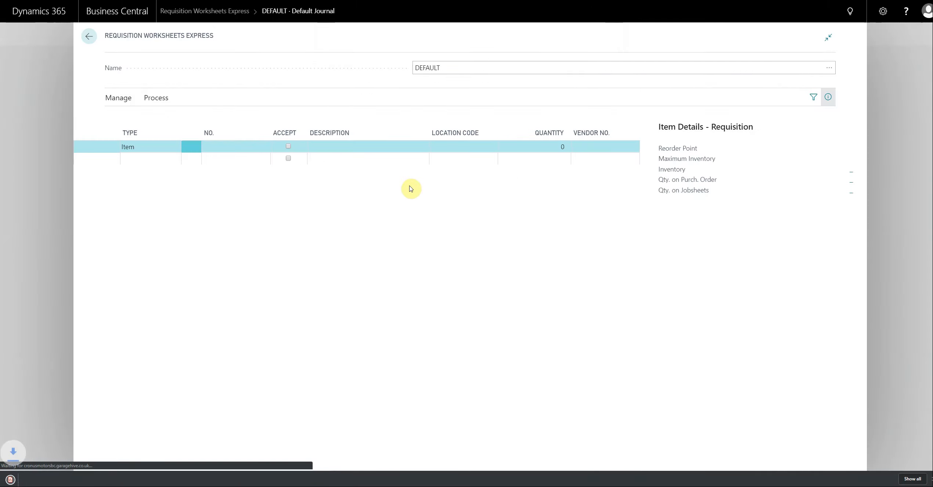
left_click(50, 479)
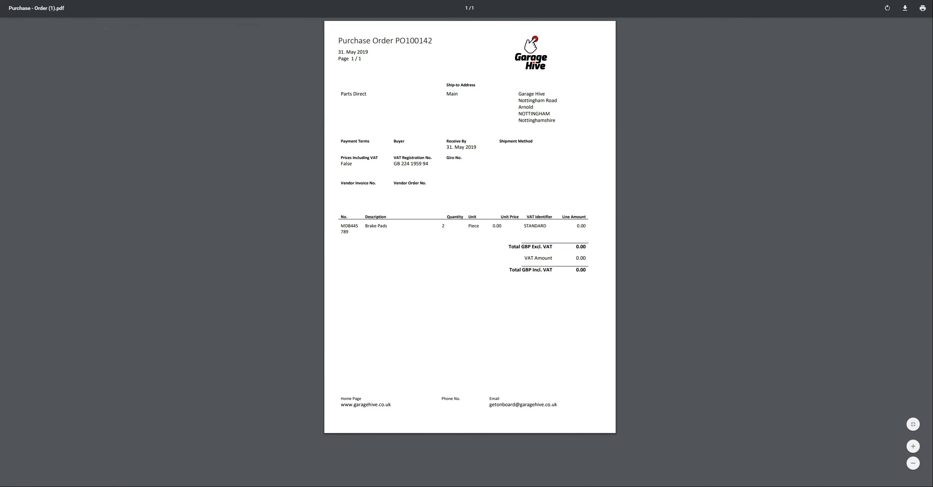
key("ctrl+w")
Open the newly generated Parts Direct purchase order from the Purchase Orders list and check its Brake Pads line.
left_click(89, 36)
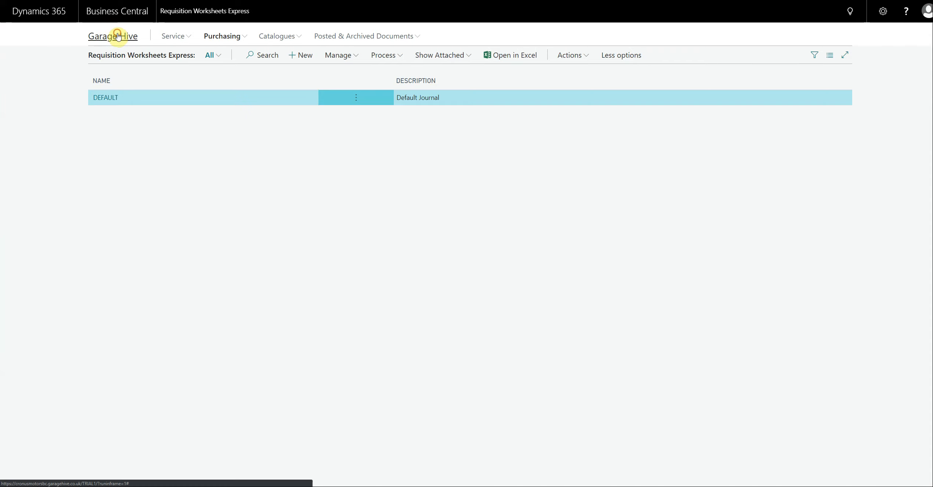
left_click(118, 37)
left_click(223, 37)
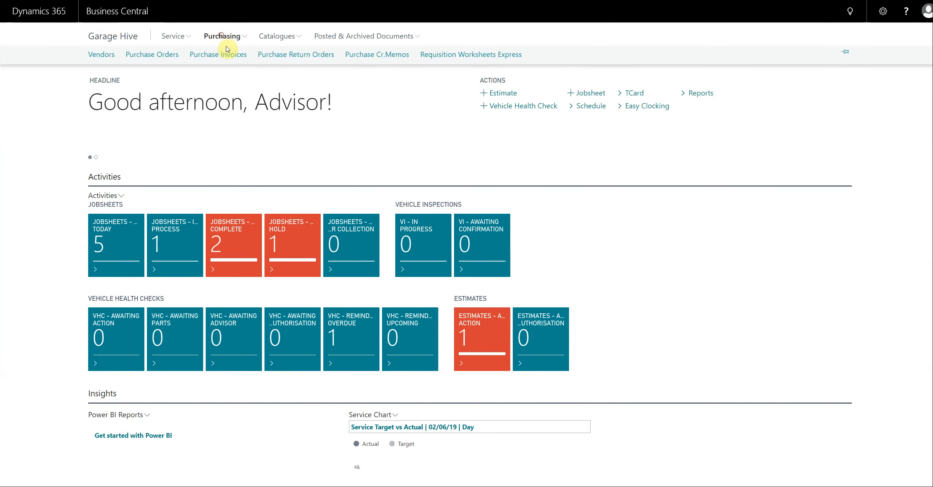
left_click(167, 58)
left_click(129, 382)
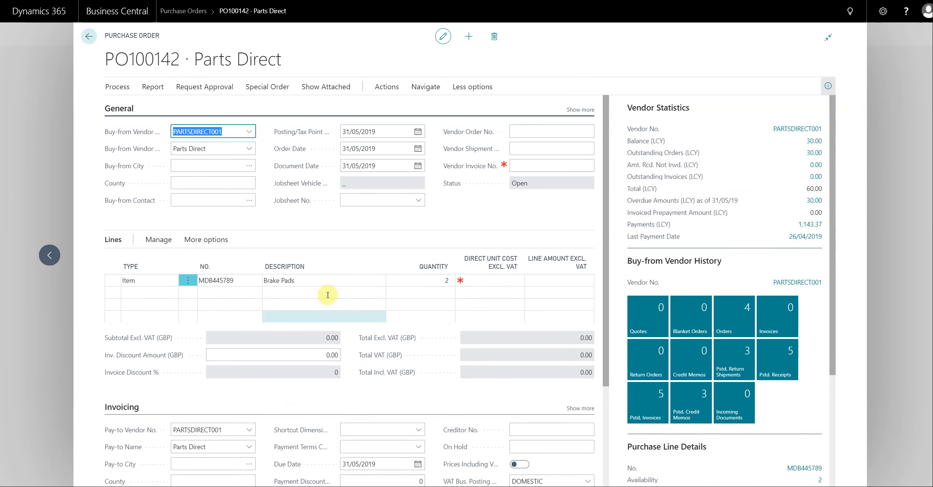
left_click(54, 125)
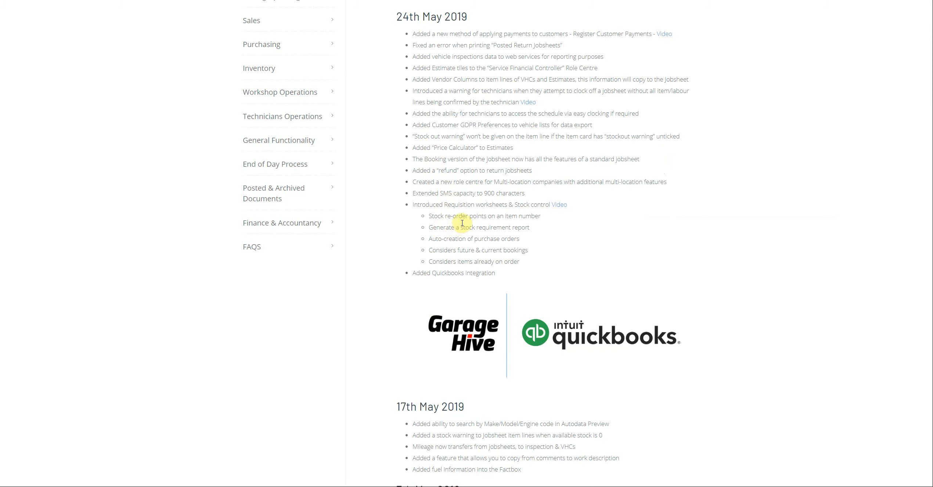
Start a new return jobsheet, hide its FactBox pane and show the Refund option among its refund and posting actions.
scroll(462, 222, "up", 2)
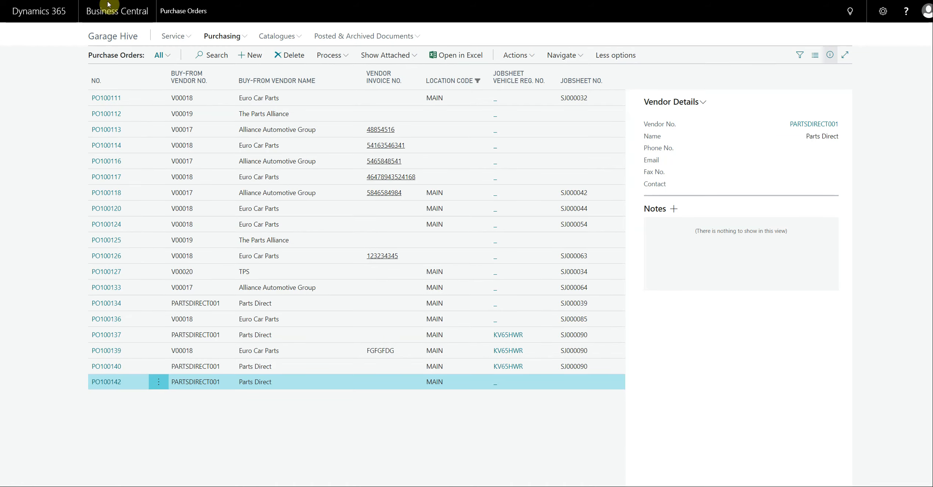
left_click(109, 5)
left_click(207, 55)
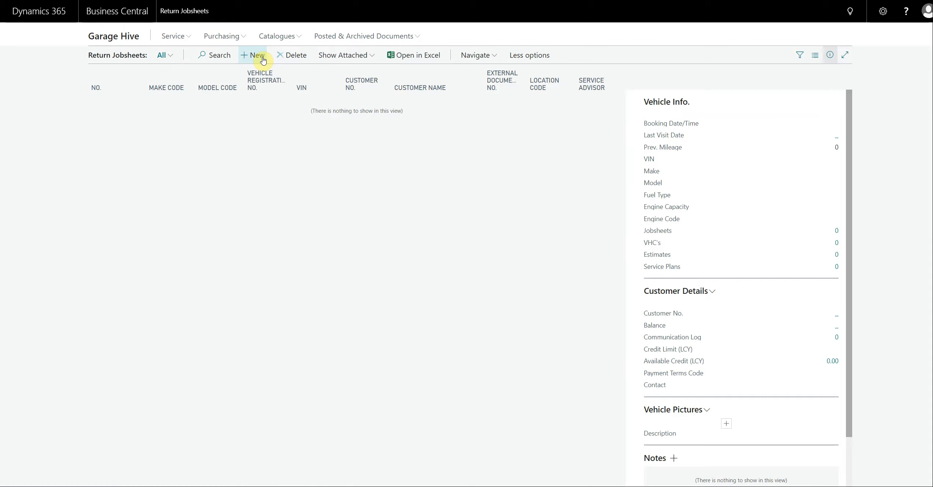
left_click(257, 56)
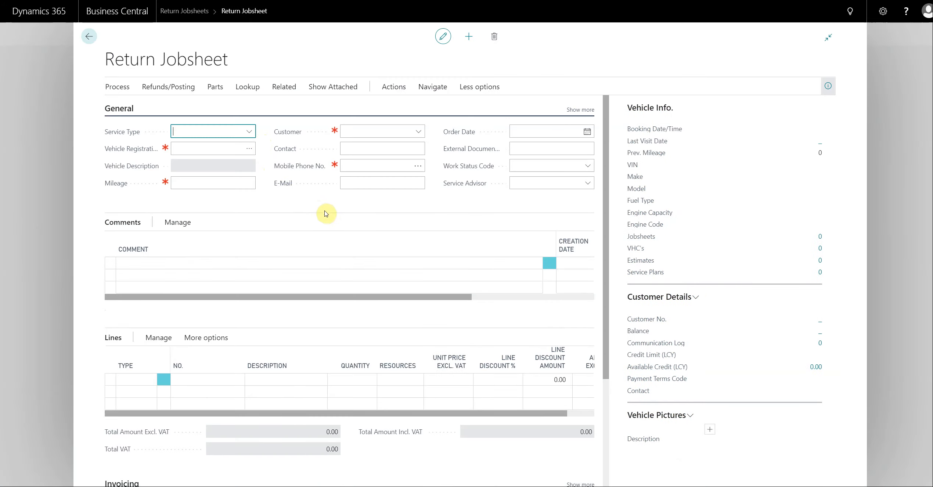
left_click(828, 86)
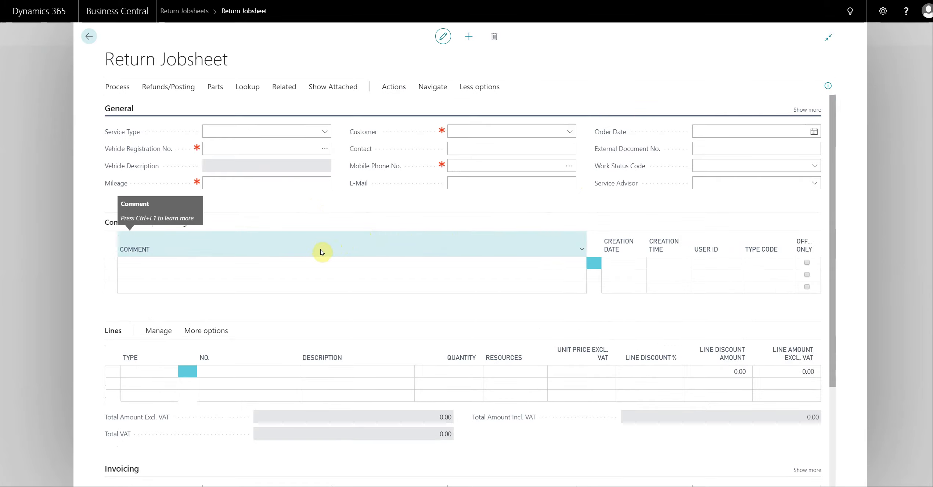
left_click(171, 90)
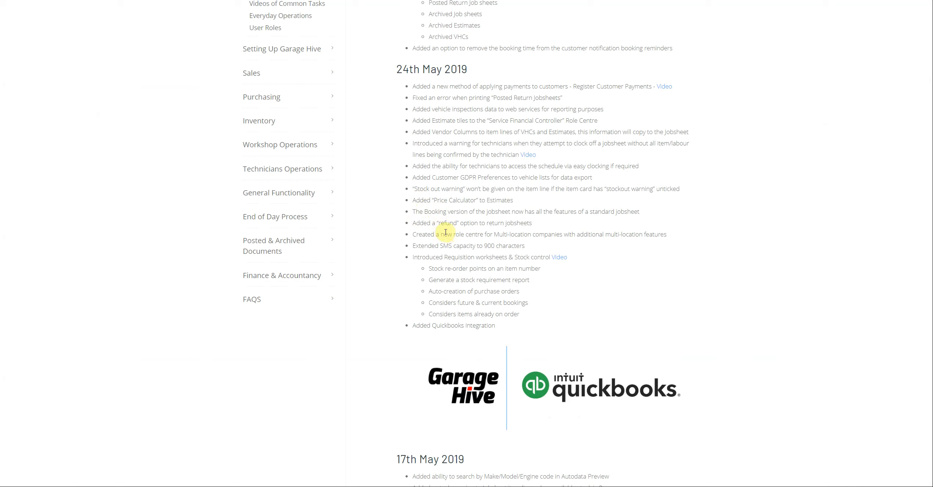
Highlight the Booking jobsheet release note, and create a Service Booking in an early-afternoon Service Bay slot of the Service Schedule.
left_click_drag(439, 211, 617, 212)
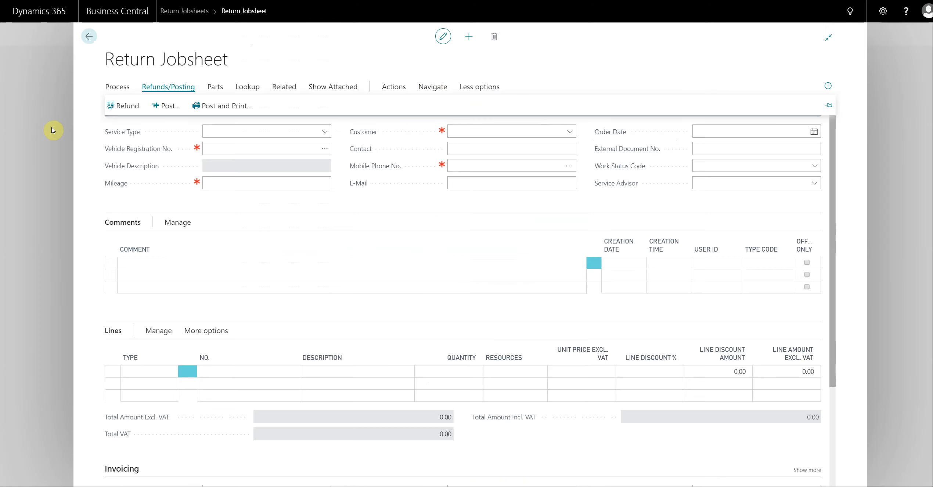
left_click(88, 36)
left_click(110, 35)
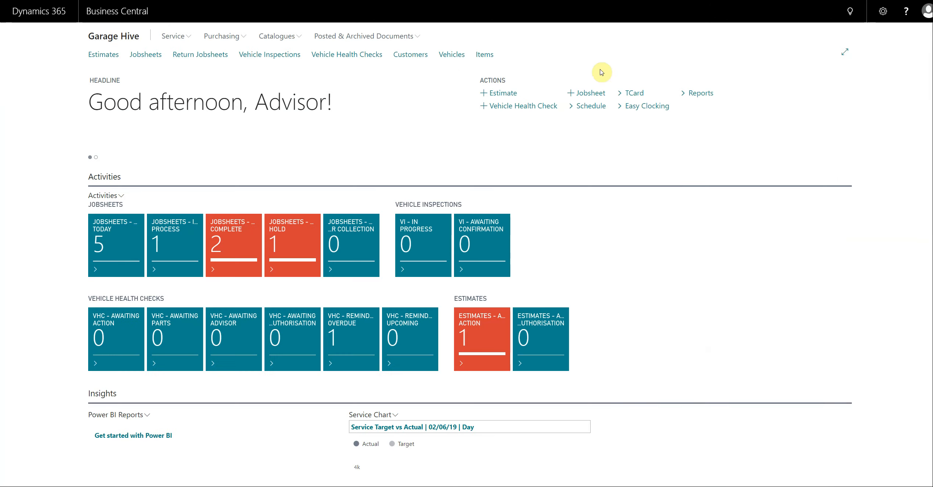
left_click(589, 108)
left_click_drag(470, 221, 576, 218)
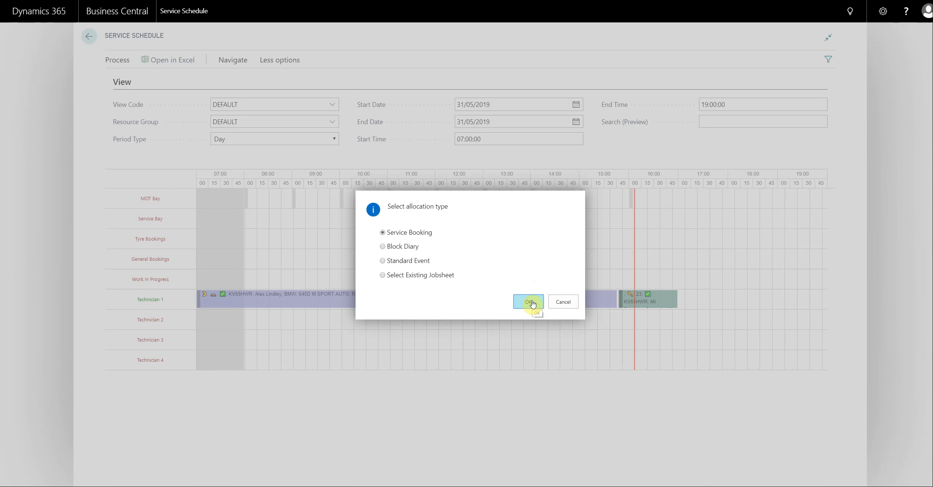
left_click(532, 303)
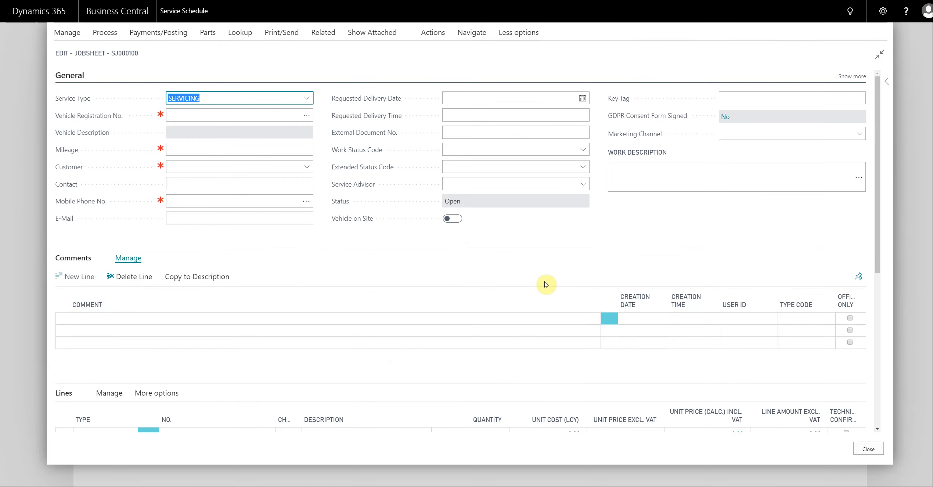
Look through the General, Comments, Lines and Invoicing sections of the booking's jobsheet.
scroll(560, 256, "down", 5)
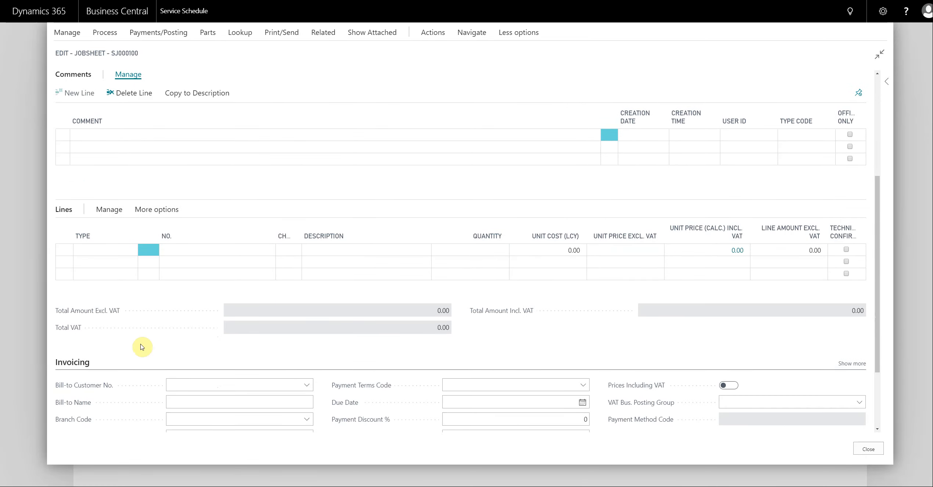
left_click(73, 363)
scroll(385, 298, "up", 5)
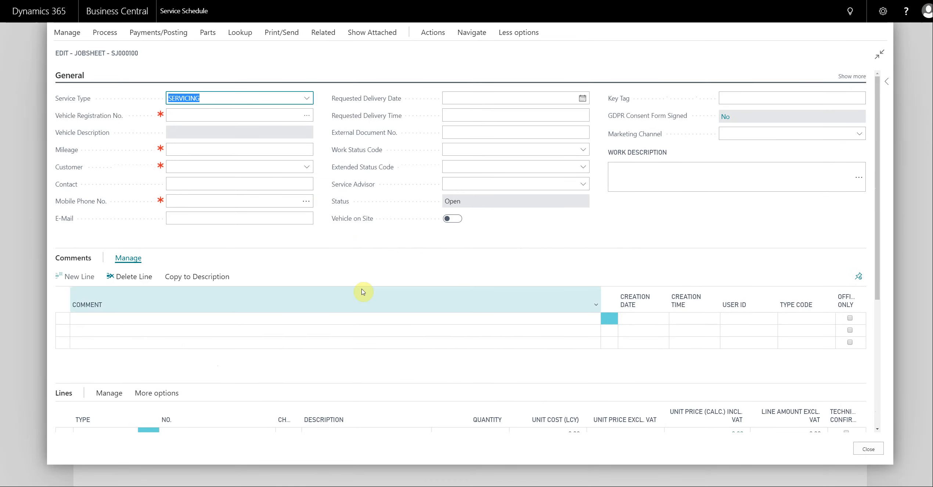
scroll(32, 164, "down", 2)
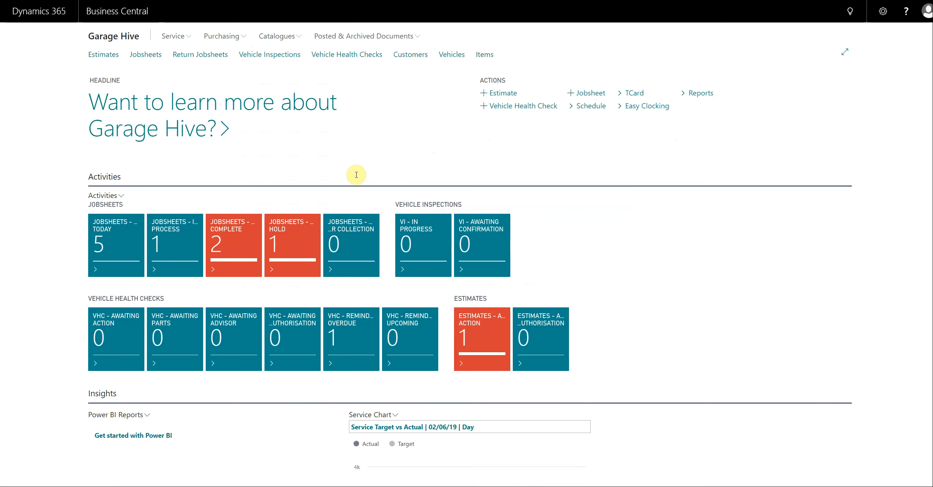
Open the Cash Account estimate awaiting action and add a Labour line for AC, Air Conditioning Service.
left_click(479, 321)
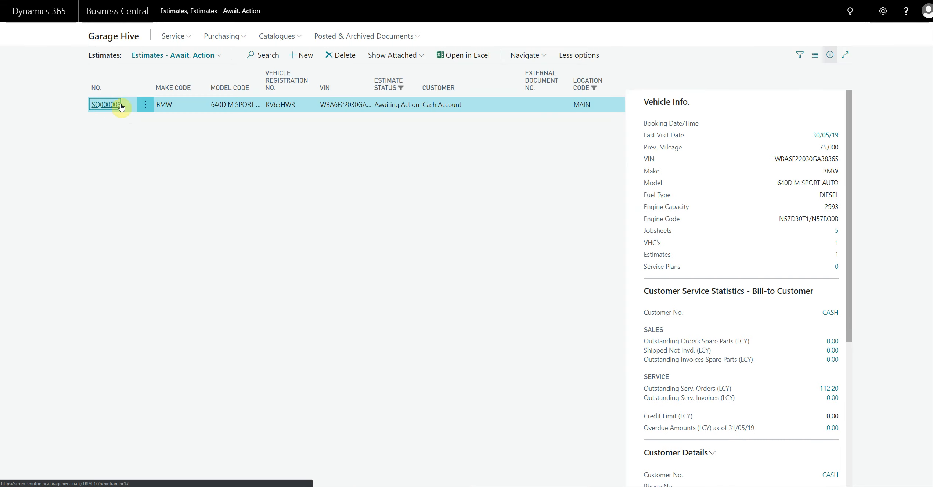
scroll(406, 316, "down", 2)
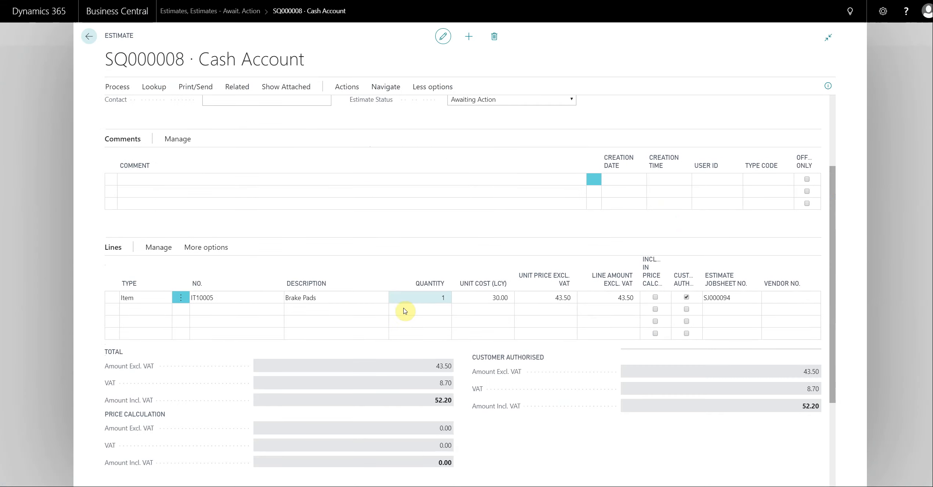
scroll(337, 257, "down", 1)
left_click(142, 246)
left_click(143, 245)
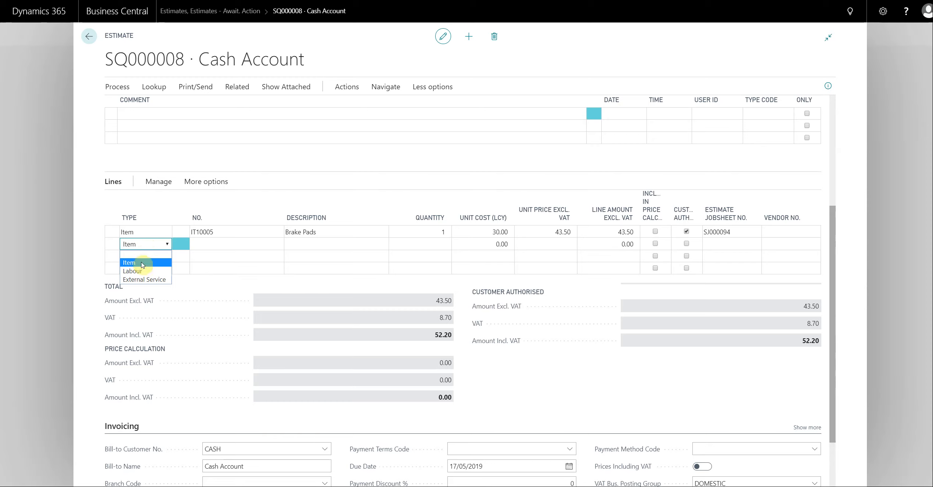
left_click(142, 271)
left_click(230, 246)
left_click(276, 244)
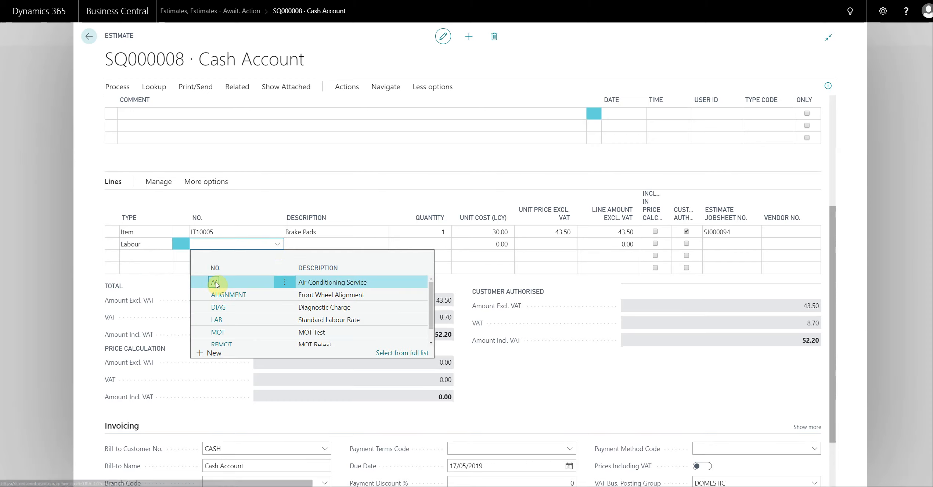
left_click(230, 284)
Add three ALIGNMENT Front Wheel Alignment labour lines below the air conditioning line of the estimate.
left_click(280, 257)
left_click(277, 255)
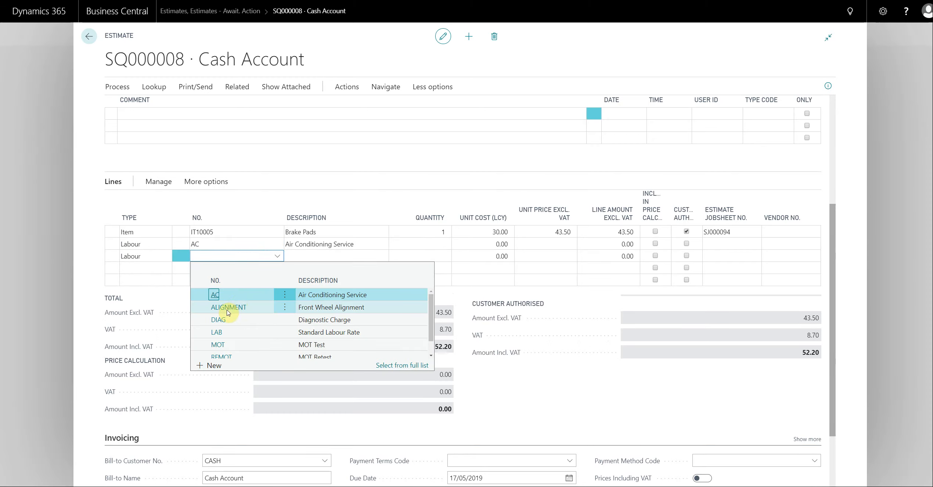
left_click(224, 306)
left_click(212, 268)
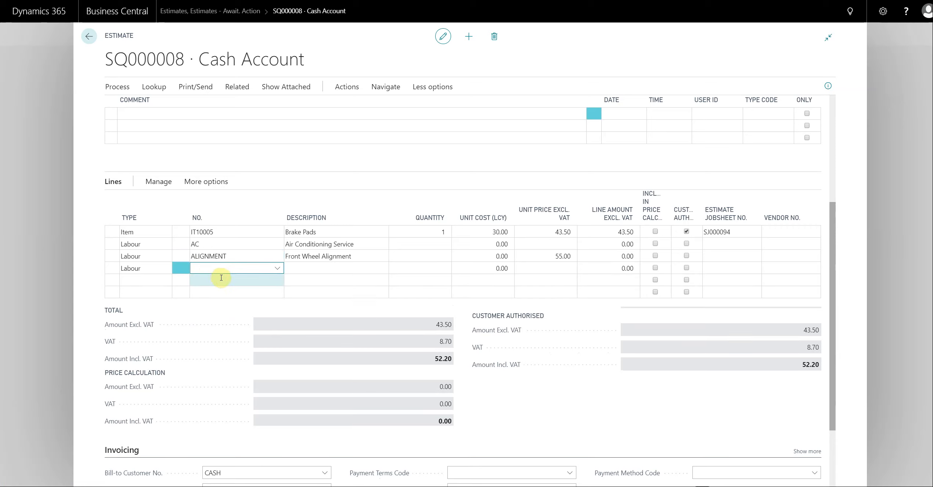
key("F8")
left_click(220, 280)
key("F8")
left_click(248, 292)
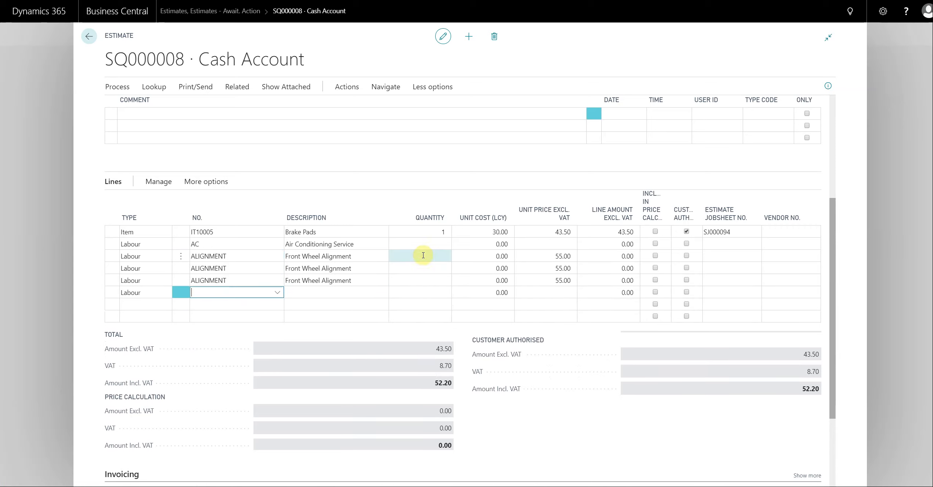
Set the quantity to 1 on the air conditioning line and all three Front Wheel Alignment lines.
left_click(426, 245)
type("1")
left_click(433, 259)
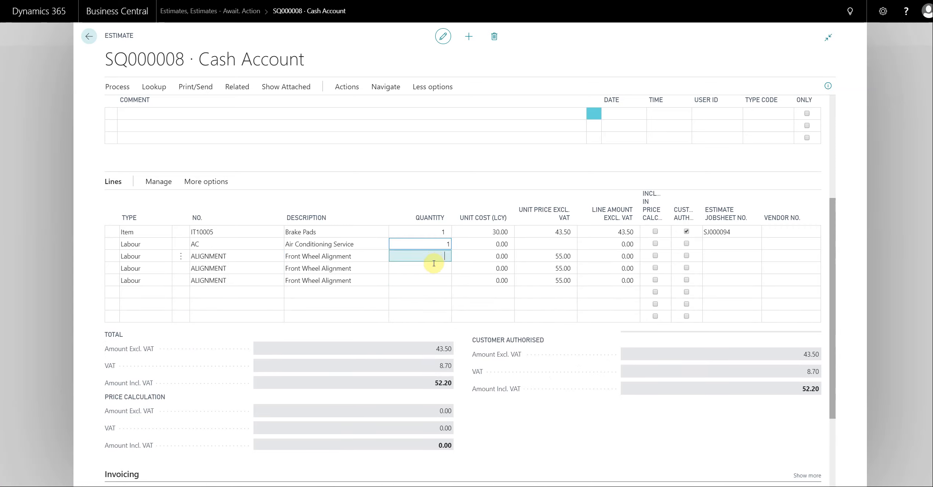
type("1")
scroll(433, 273, "down", 3)
left_click(445, 350)
type("1")
left_click(437, 451)
type("1")
scroll(457, 445, "down", 1)
scroll(459, 444, "down", 2)
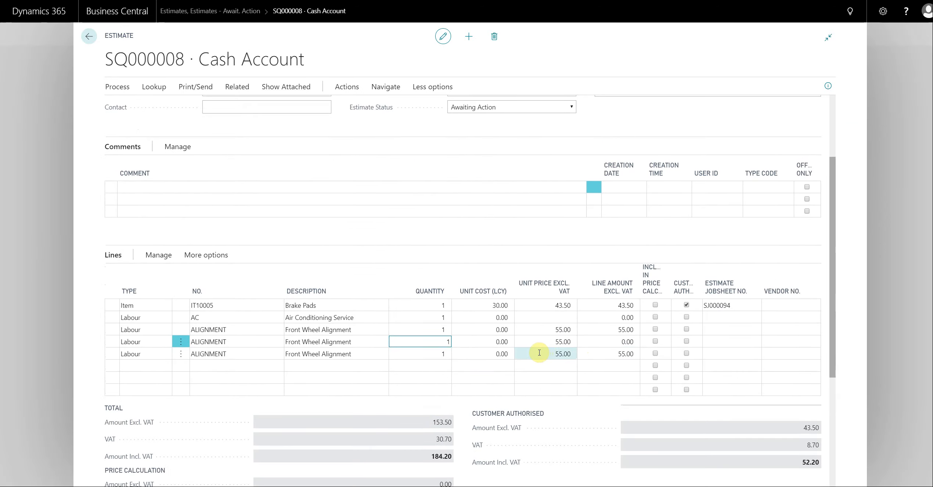
left_click_drag(431, 336, 442, 333)
scroll(331, 337, "down", 2)
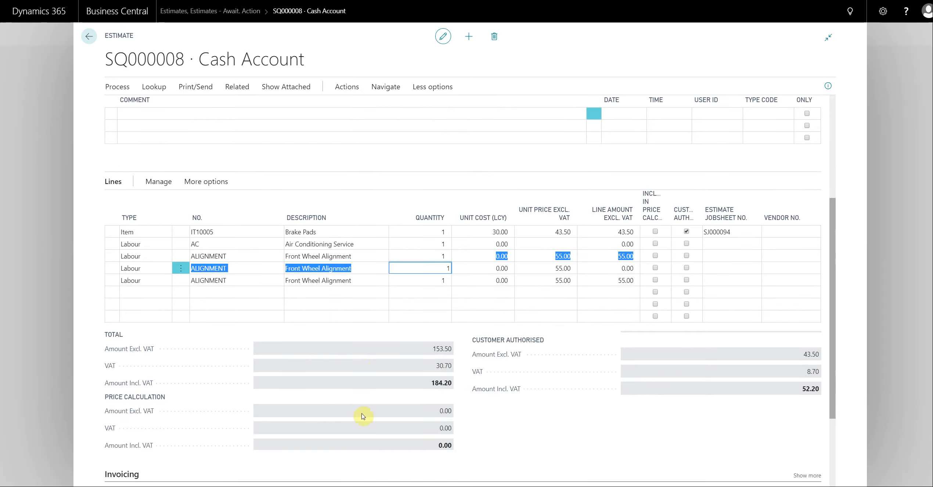
Include the first and third Front Wheel Alignment lines in the price calculation and check its amount including VAT.
left_click(656, 282)
left_click(656, 283)
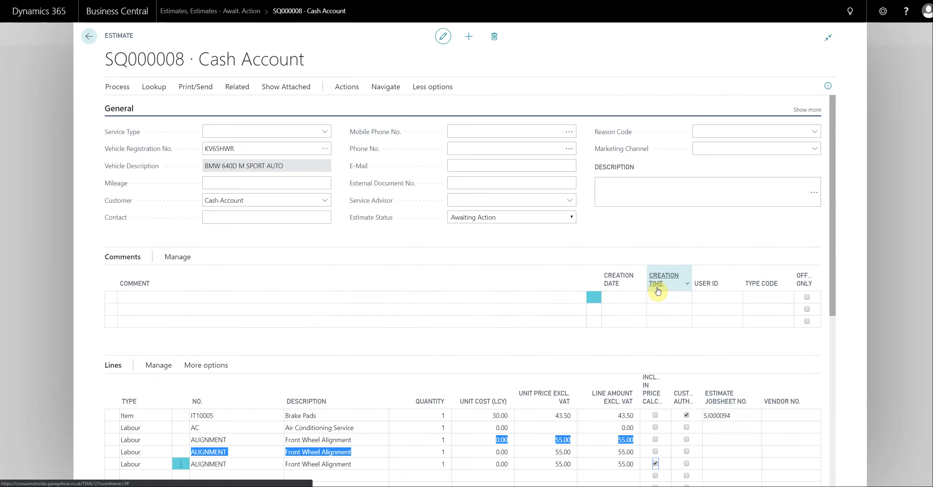
scroll(500, 426, "down", 3)
left_click(360, 378)
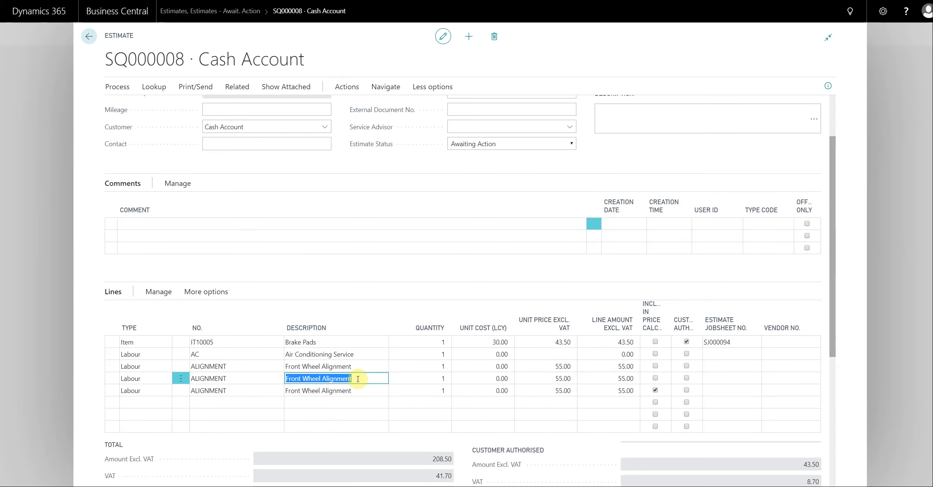
scroll(621, 306, "down", 3)
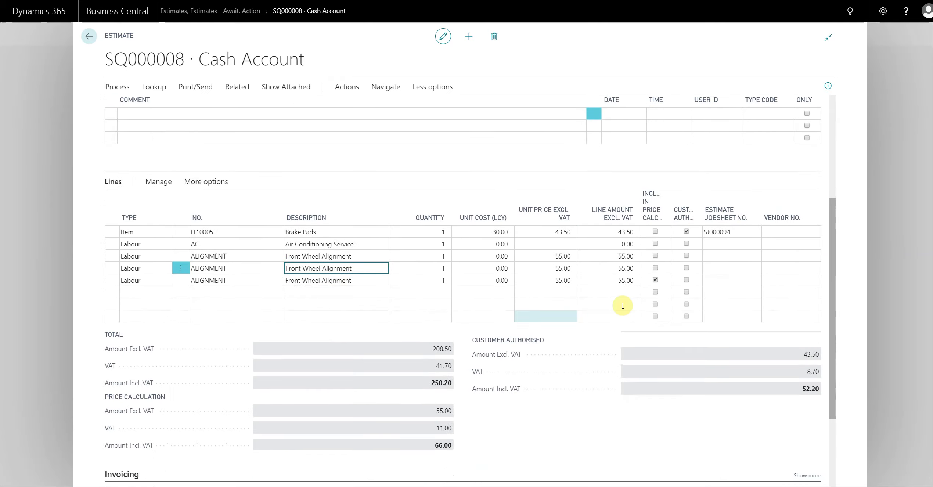
left_click(655, 256)
scroll(416, 423, "down", 5)
left_click(441, 408)
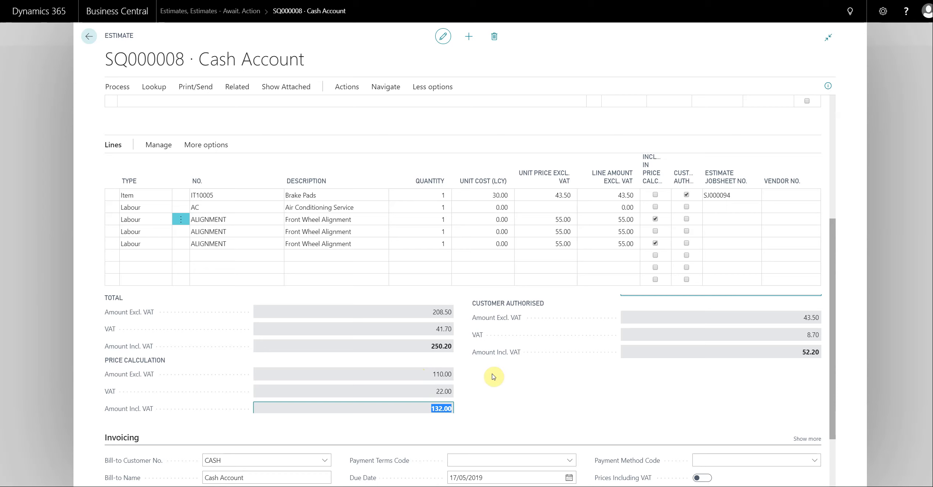
left_click(475, 419)
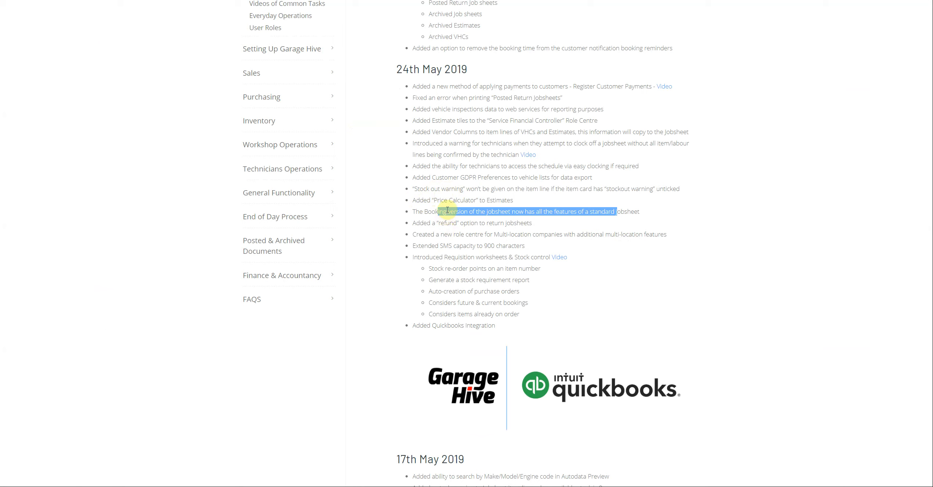
Switch to the release notes and highlight the 24th May 2019 note about the stock out warning on item lines.
scroll(444, 205, "down", 3)
left_click_drag(434, 60, 552, 60)
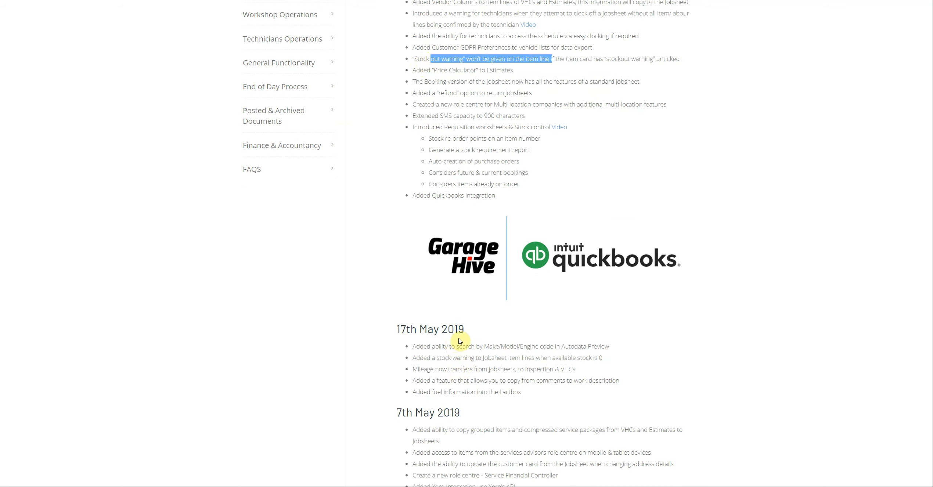
scroll(458, 341, "down", 1)
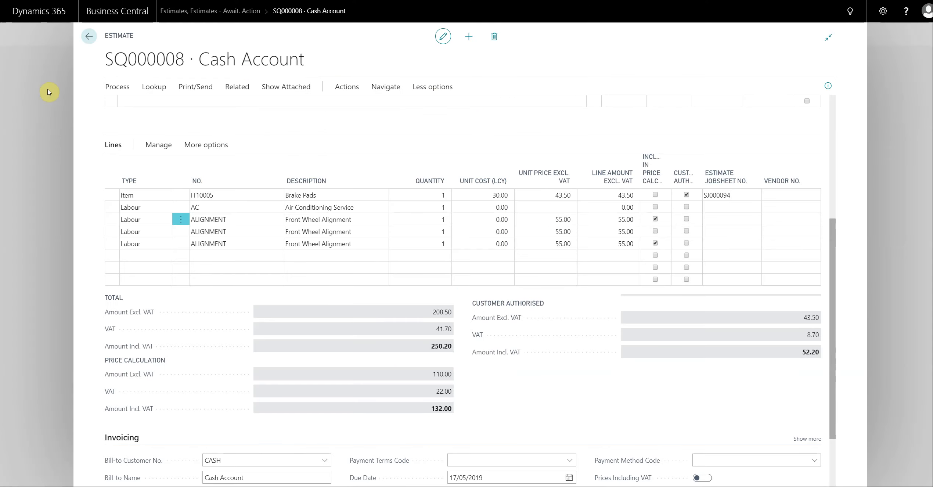
Back in Business Central, leave the estimate, open the on-hold jobsheet and add an Item line for 123234456 Brake Pads.
key("Escape")
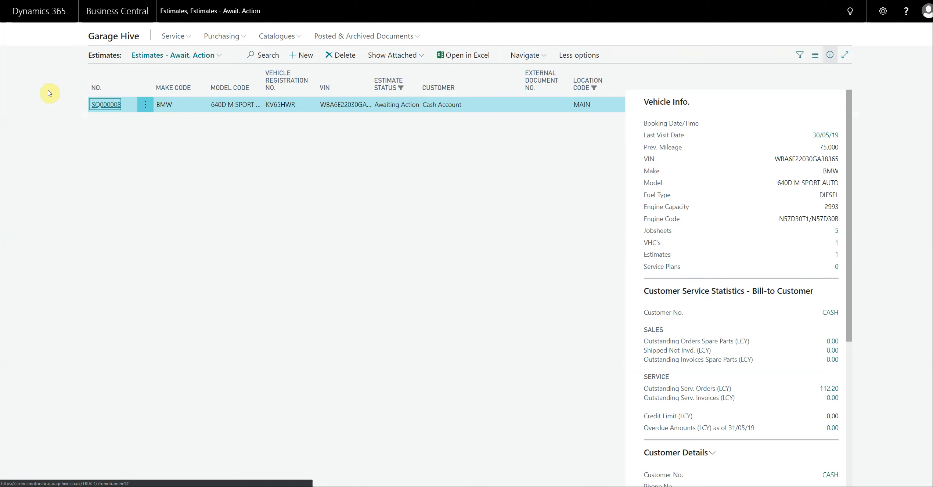
left_click(124, 40)
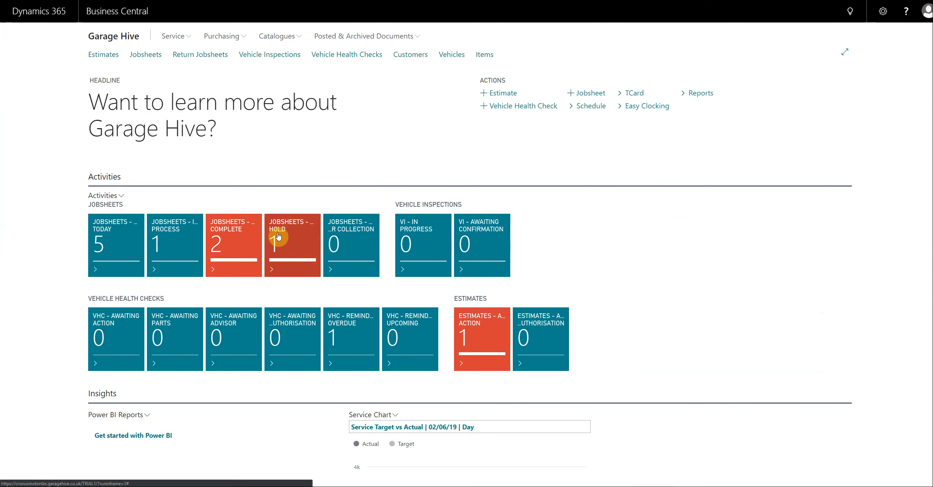
left_click(276, 247)
left_click(114, 104)
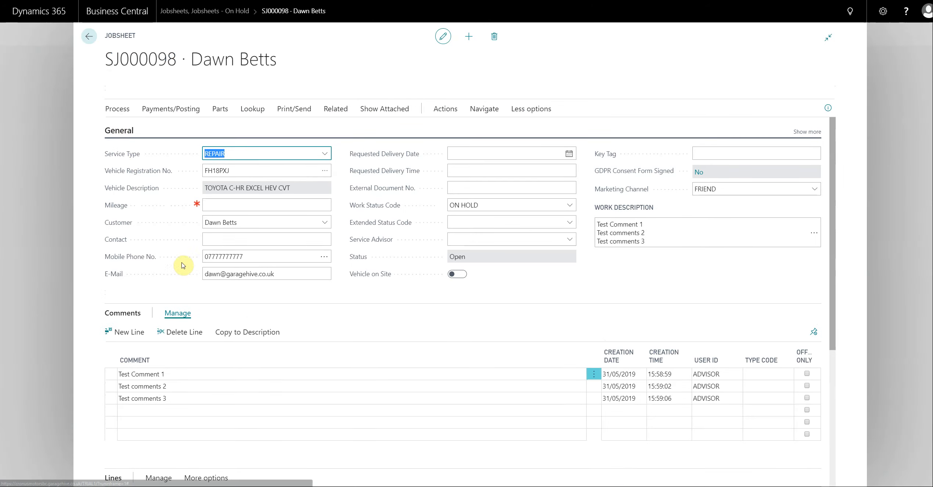
scroll(165, 304, "down", 5)
left_click(156, 334)
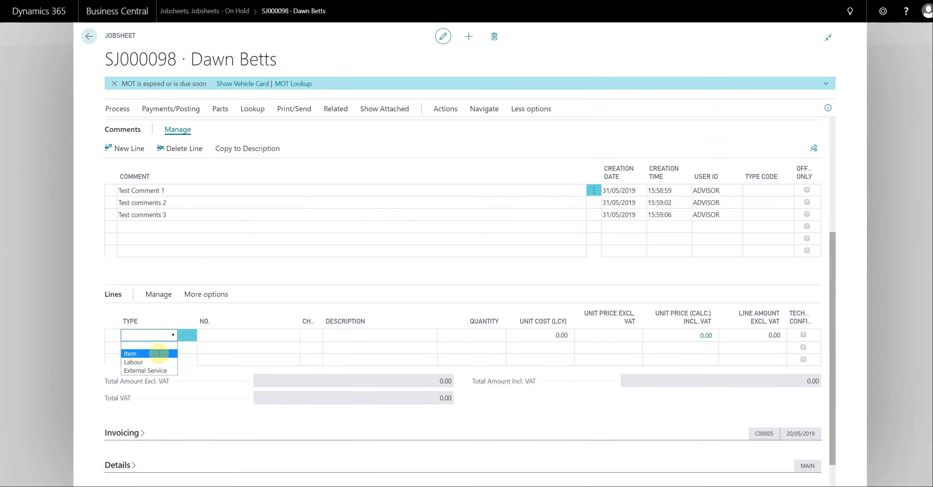
left_click(130, 354)
left_click(239, 334)
left_click(230, 376)
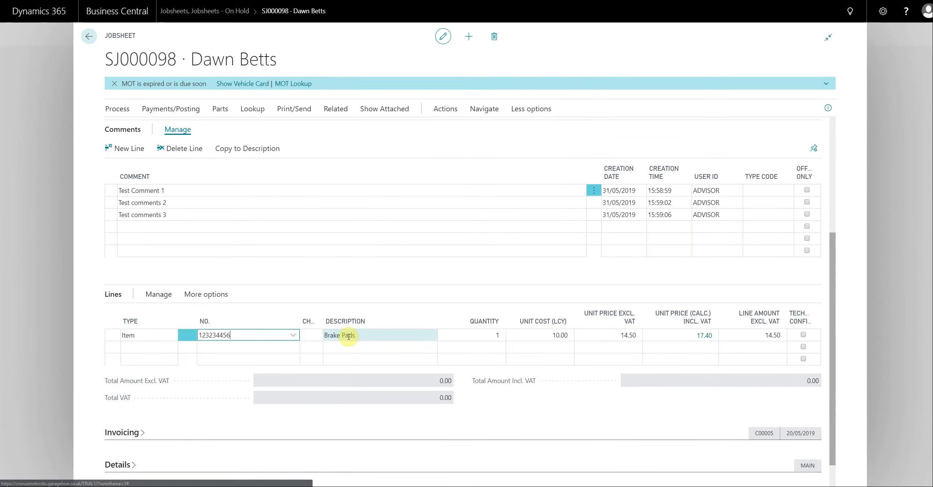
left_click(369, 347)
Open the item card of Brake Pads 123234456 from the full item list of its jobsheet line.
left_click(293, 346)
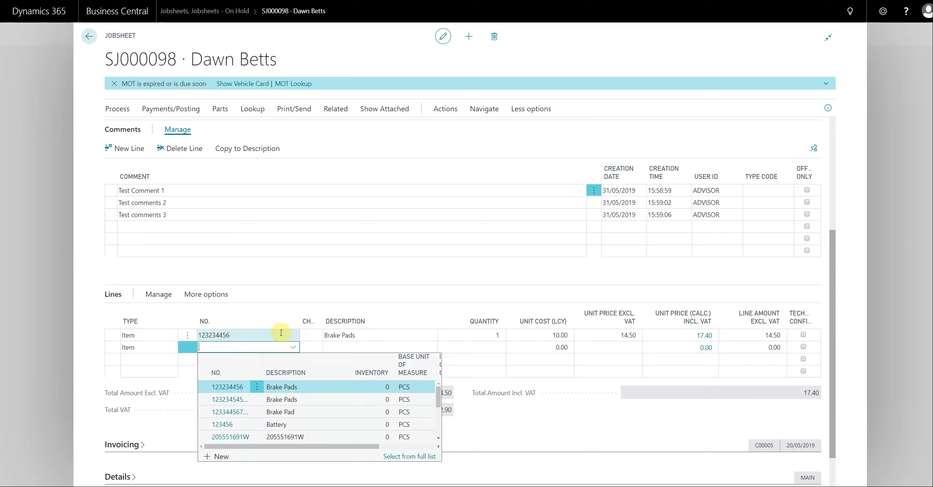
left_click(293, 336)
left_click(295, 338)
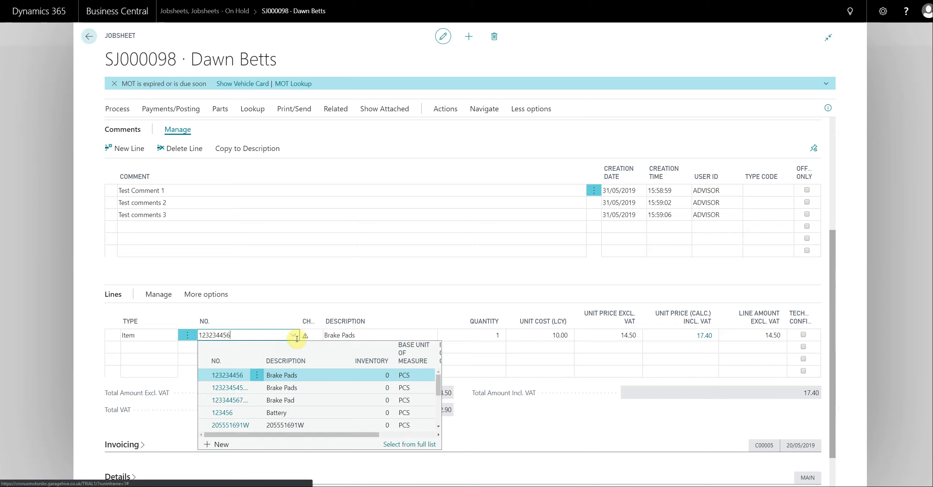
left_click(360, 337)
left_click(349, 348)
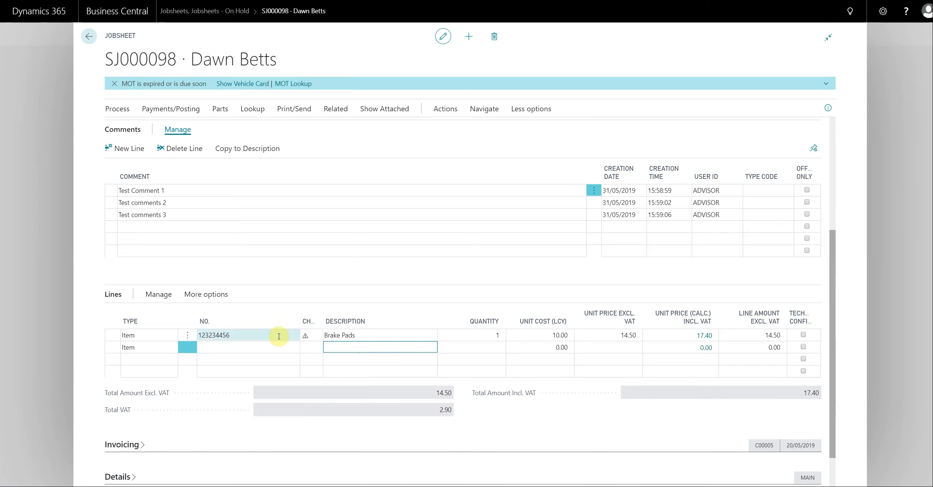
left_click(293, 335)
left_click(293, 335)
left_click(428, 445)
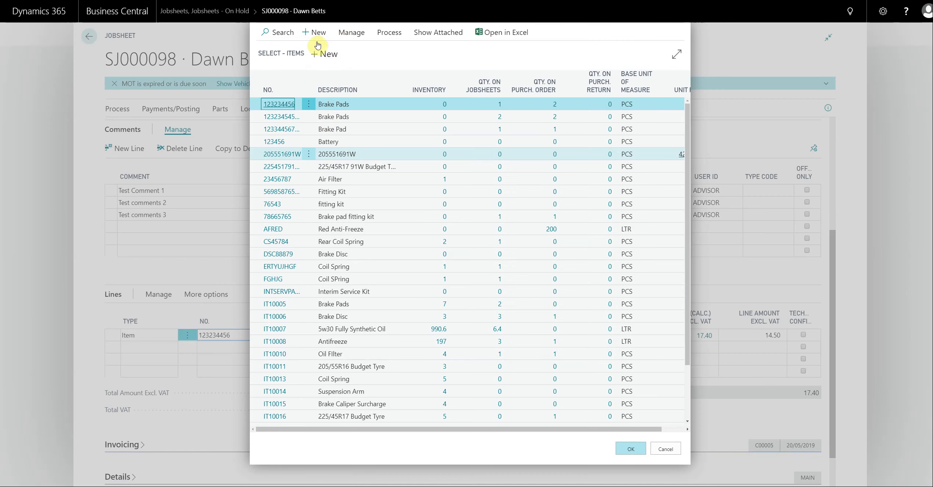
left_click(352, 32)
left_click(274, 53)
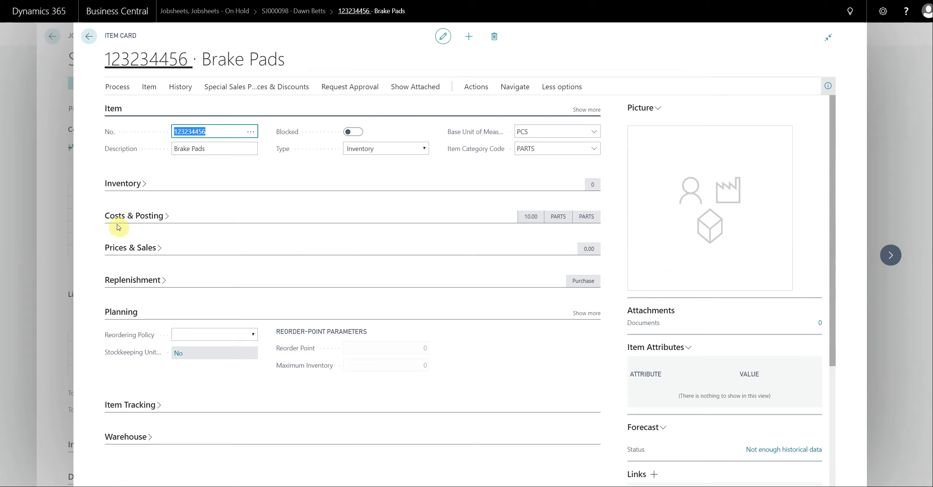
Set the Brake Pads item's Stockout Warning to No in its Inventory details, and return to refresh the jobsheet line.
left_click(128, 184)
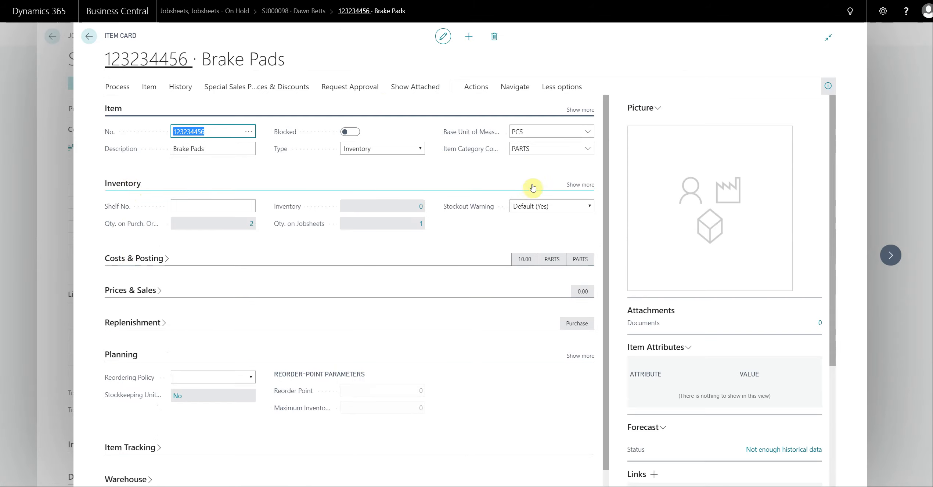
left_click(540, 206)
left_click(534, 233)
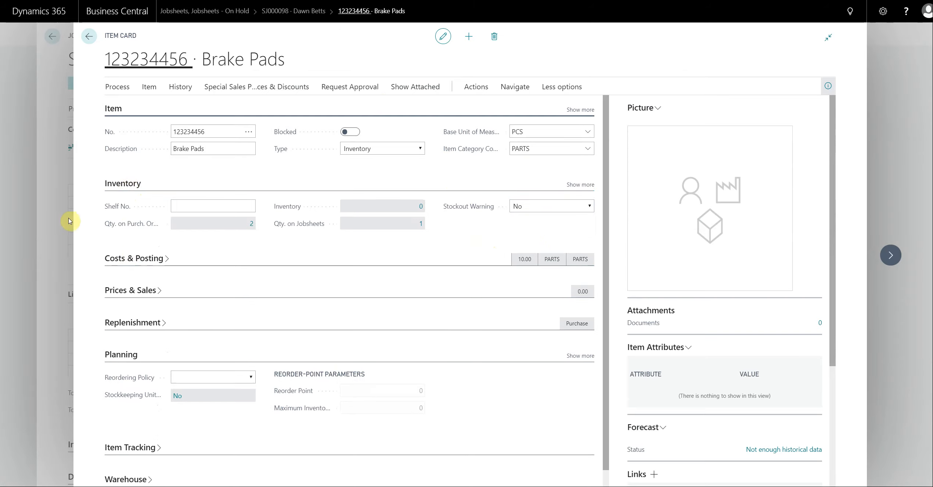
left_click(53, 209)
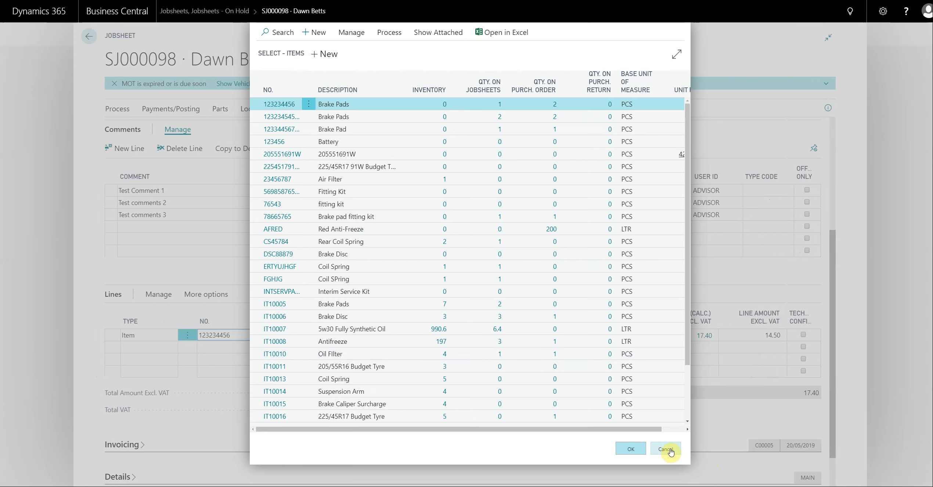
left_click(666, 449)
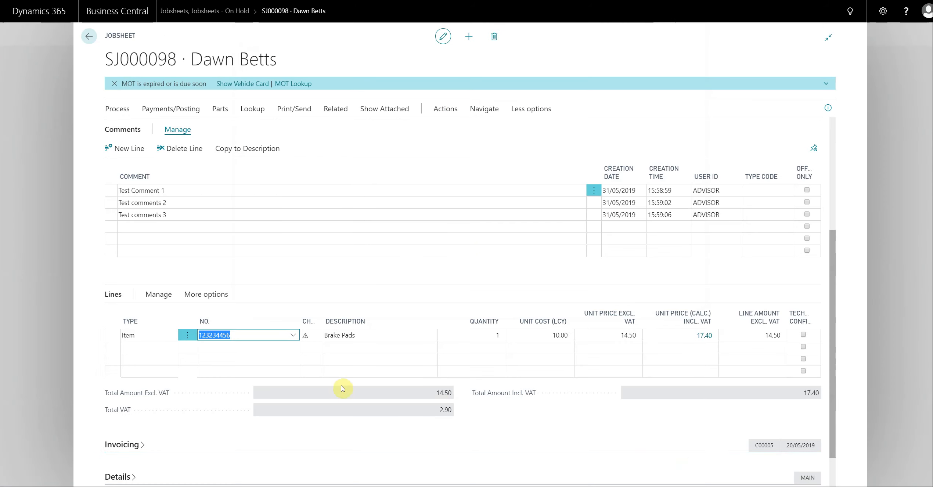
left_click(261, 349)
left_click(360, 335)
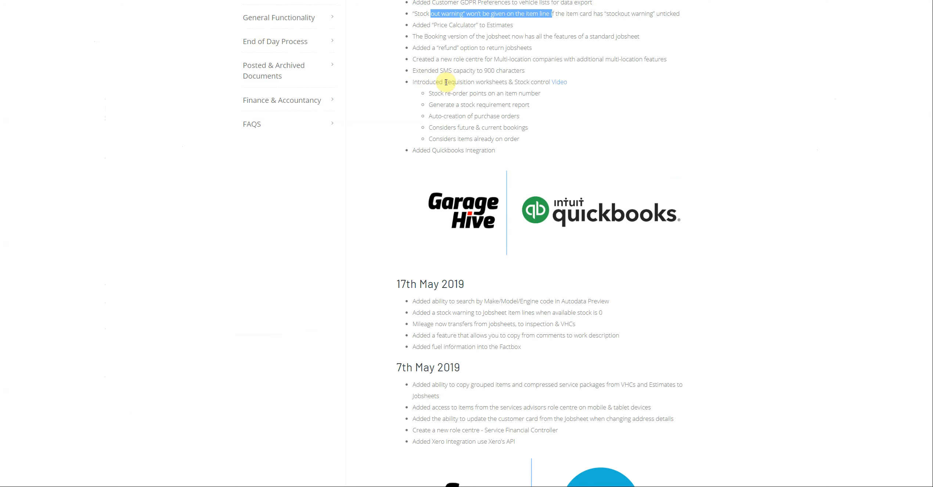
Switch to the release notes and highlight the note about Customer GDPR Preferences in vehicle lists for data export.
scroll(445, 82, "up", 3)
left_click_drag(435, 131, 557, 129)
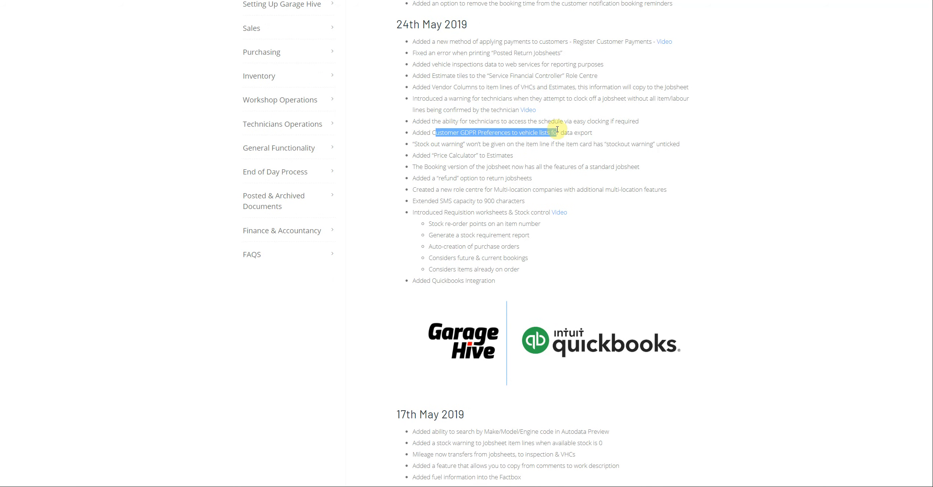
left_click(469, 134)
left_click_drag(440, 135, 531, 130)
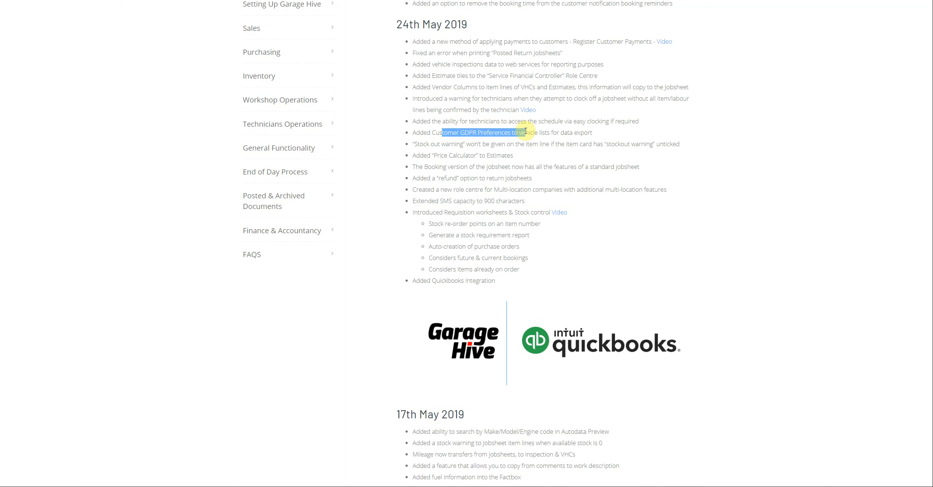
left_click(532, 132)
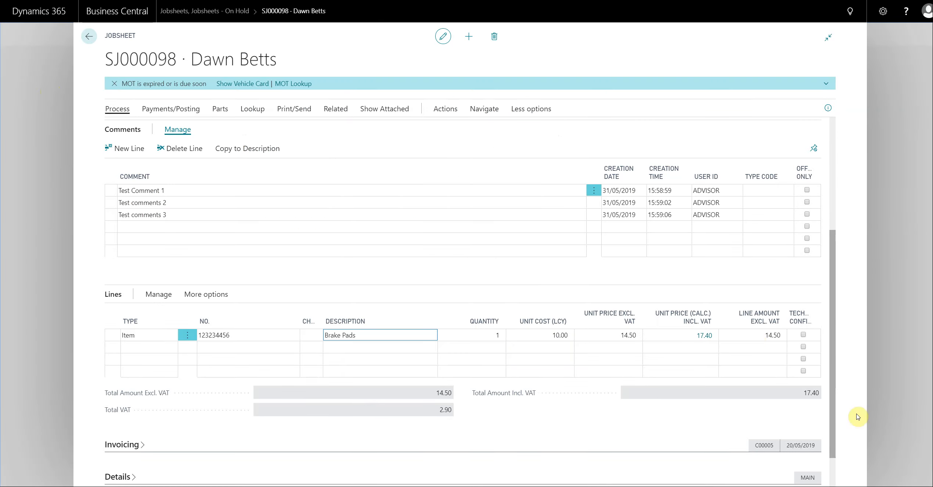
Leave the jobsheet, open the Vehicles list with its details pane hidden, and open the column chooser for the list.
left_click(89, 36)
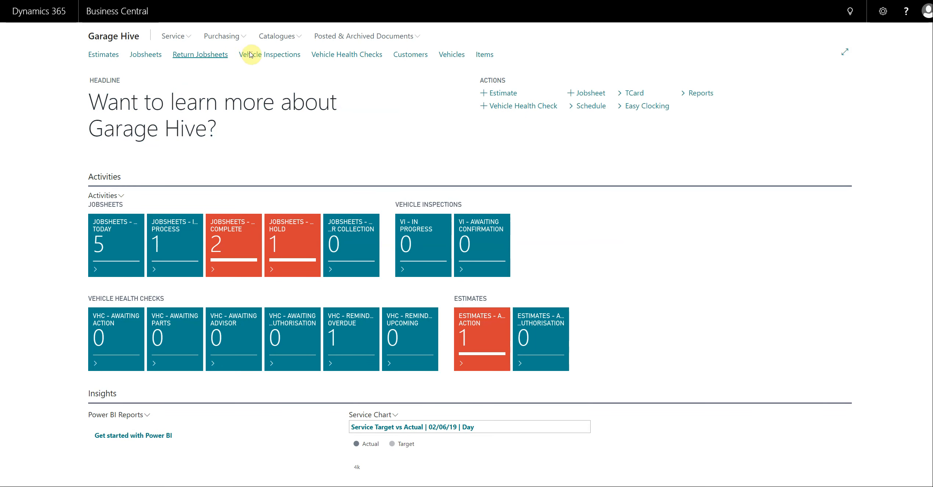
left_click(447, 58)
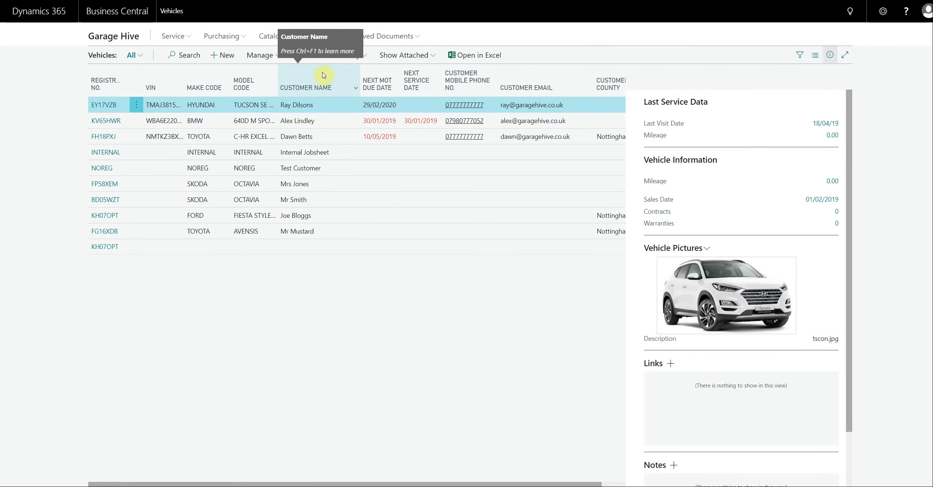
left_click(829, 55)
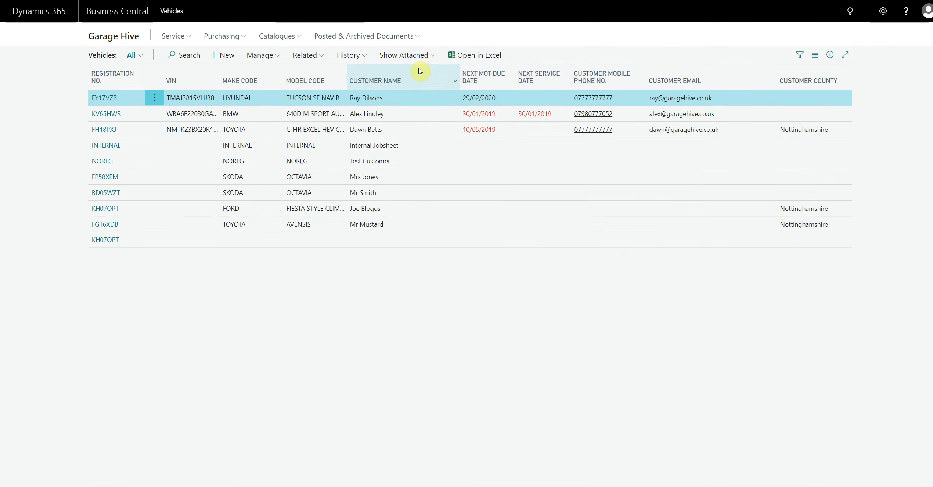
left_click(390, 73)
left_click(410, 205)
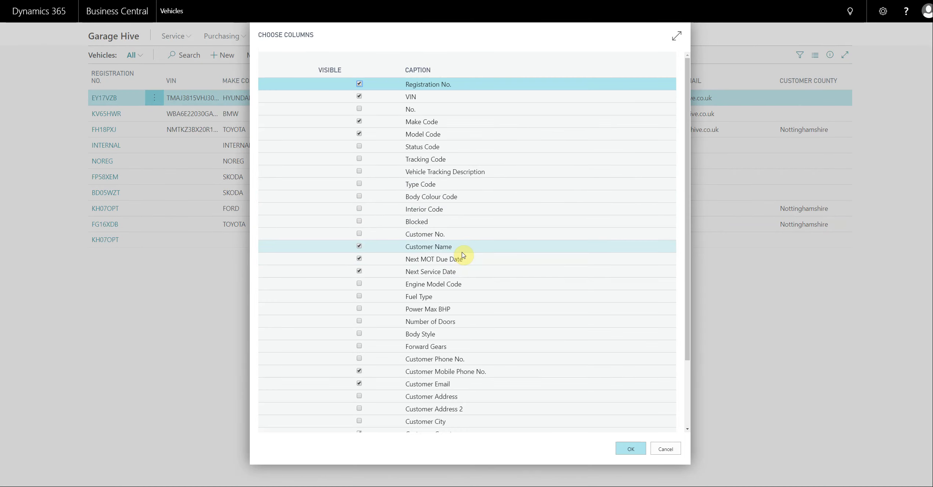
Show customer columns GDPR Consent Form Signed, Documents Such as Invoices and Quotes via Email, MOT and Service Reminders, Feedback and Review Requests, and Email Marketing and Offers.
scroll(437, 255, "down", 2)
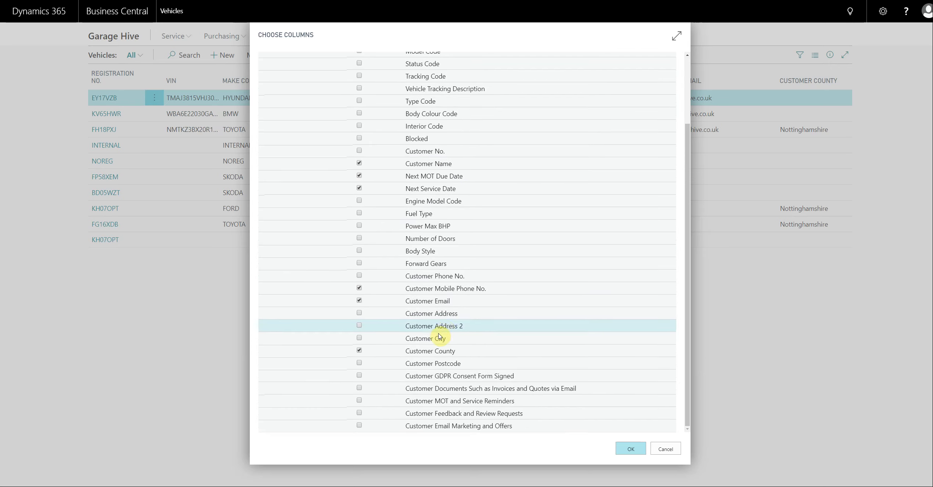
left_click(359, 400)
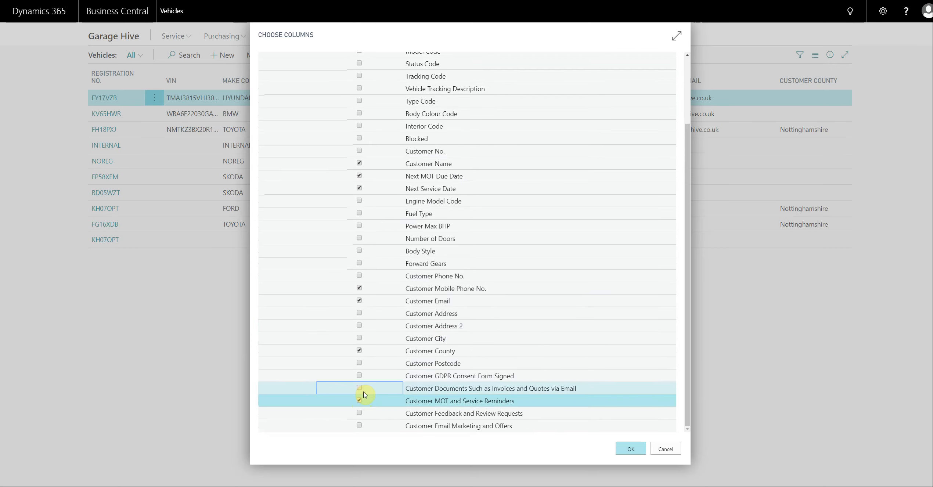
left_click(359, 387)
left_click(359, 412)
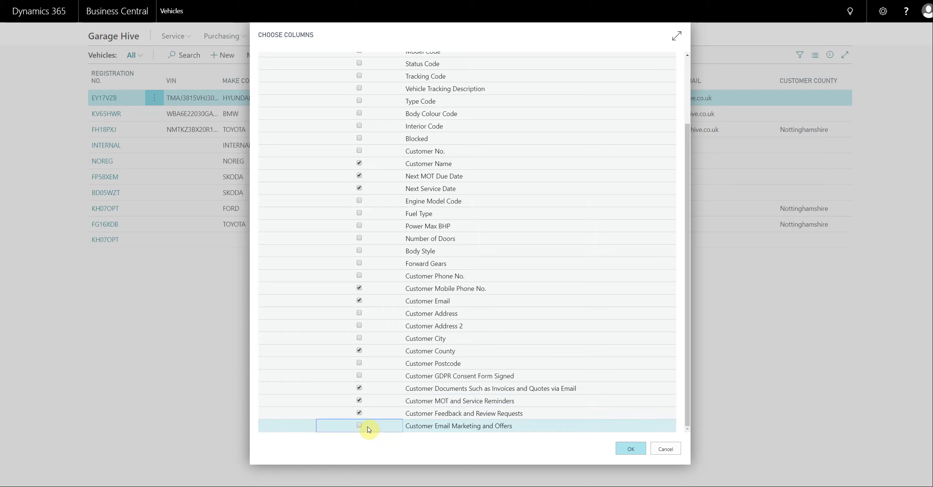
left_click(359, 425)
left_click(359, 375)
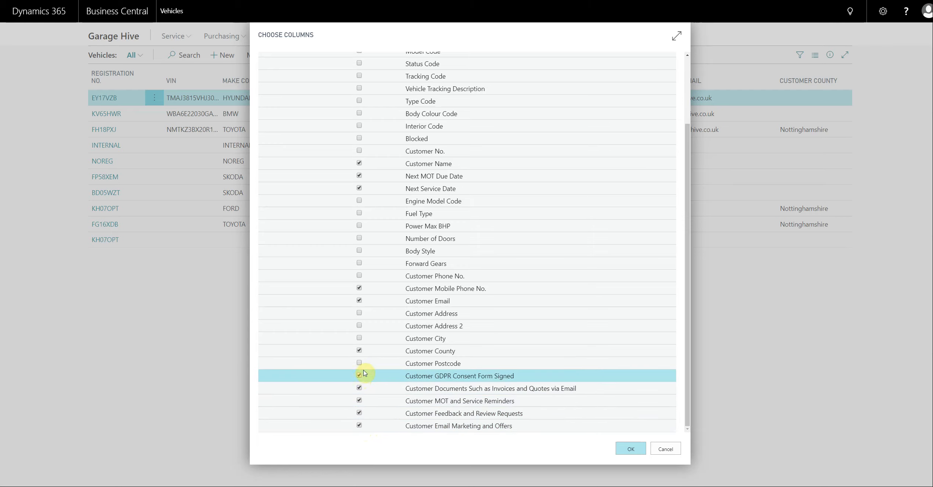
left_click(634, 448)
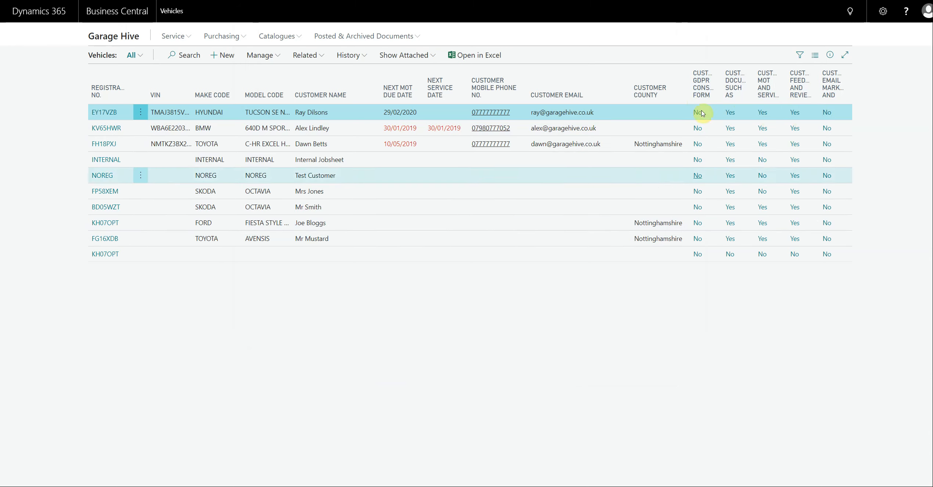
Filter the vehicle list to records with Customer MOT and Service Reminders set to Yes and view the remaining columns.
left_click(768, 92)
left_click(760, 222)
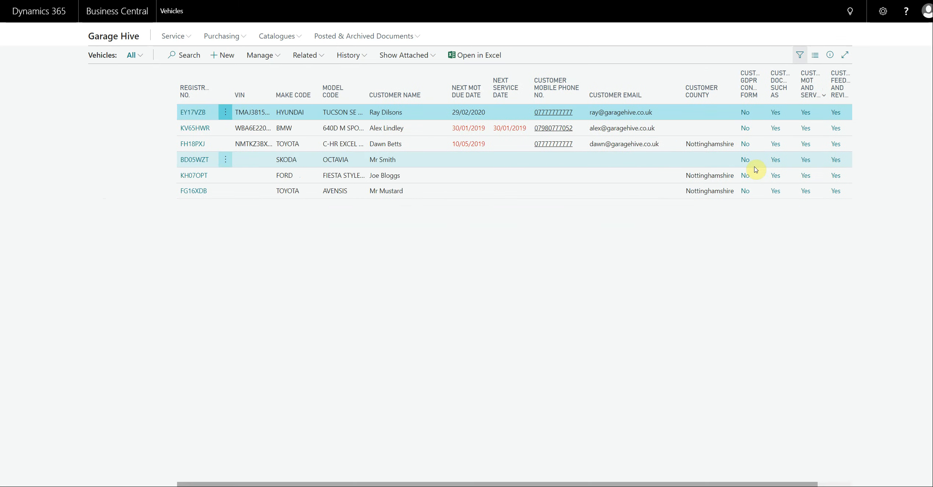
left_click_drag(627, 484, 687, 484)
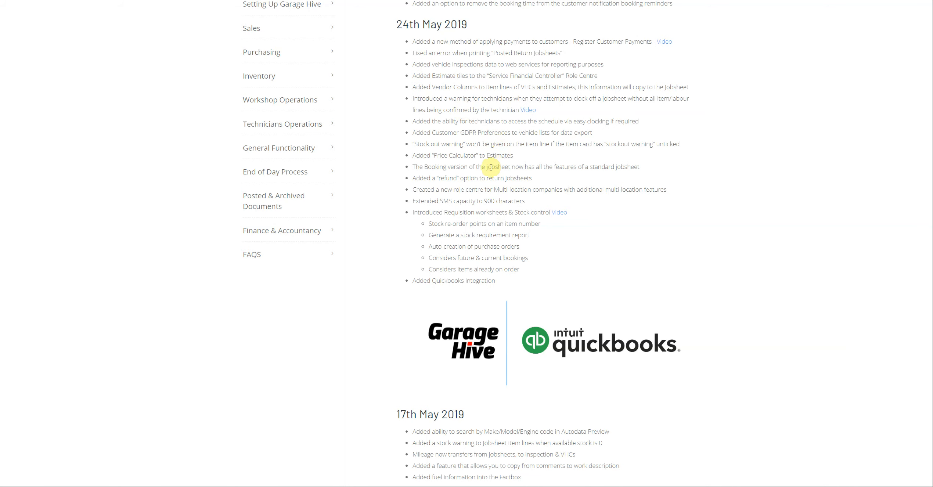
Highlight the release note about technicians accessing the schedule via easy clocking, and open Easy Clocking from the Business Central home page.
left_click_drag(445, 121, 616, 122)
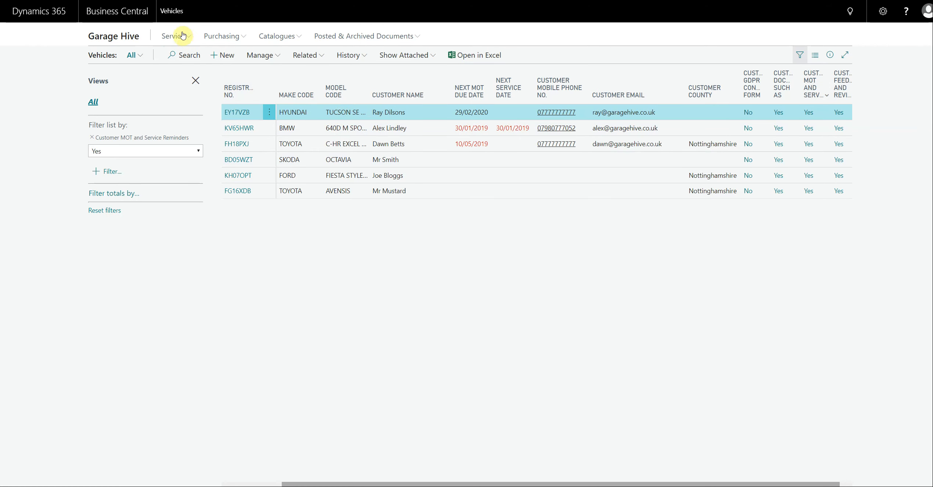
left_click(131, 37)
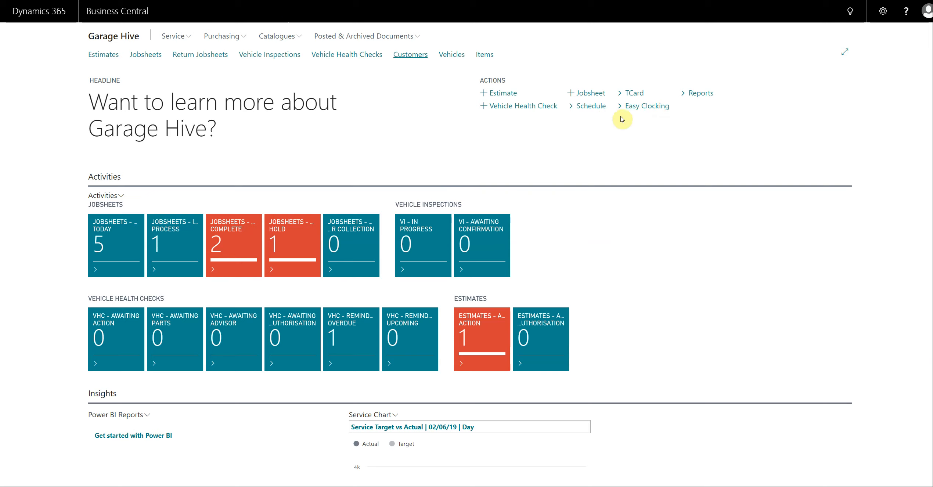
left_click(643, 108)
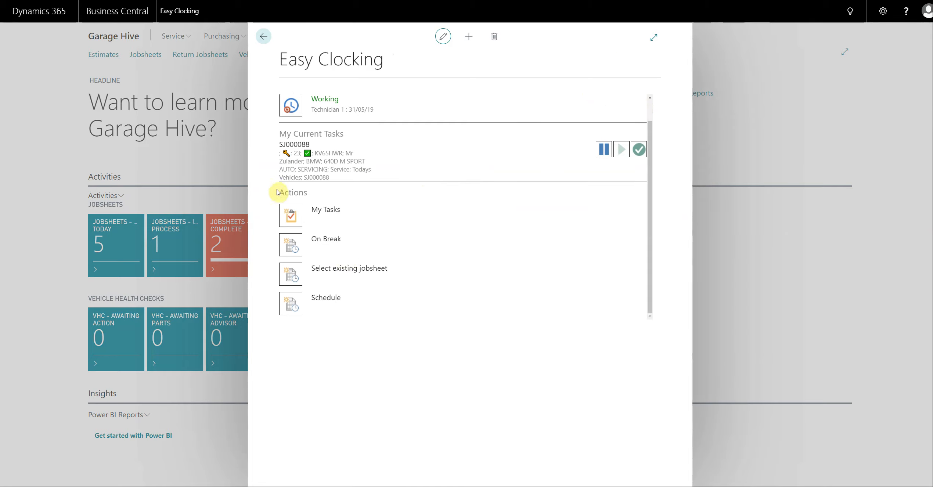
View the Service Schedule through the Schedule action in Easy Clocking, and return to the Easy Clocking page.
scroll(280, 193, "up", 1)
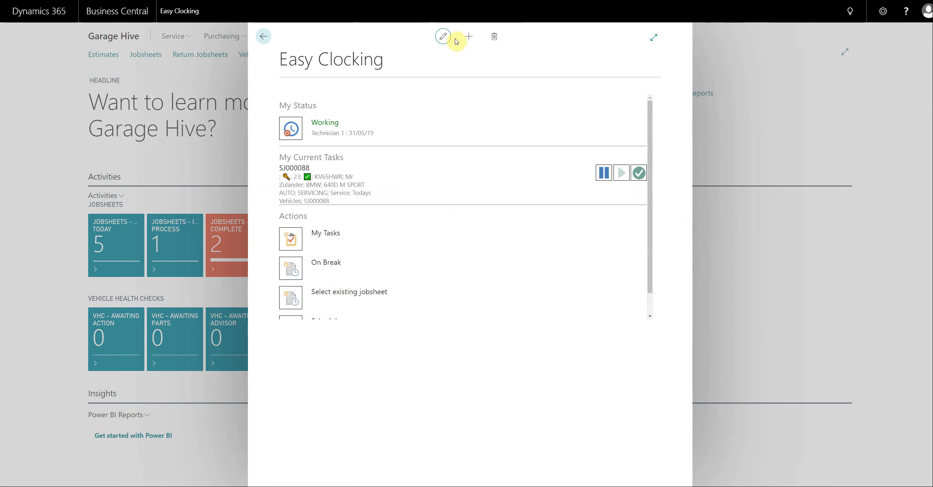
scroll(412, 243, "down", 1)
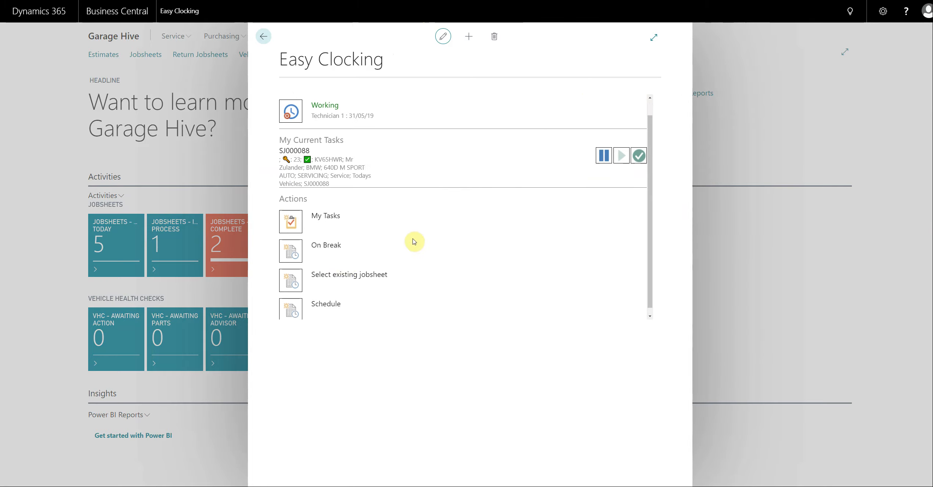
left_click(303, 300)
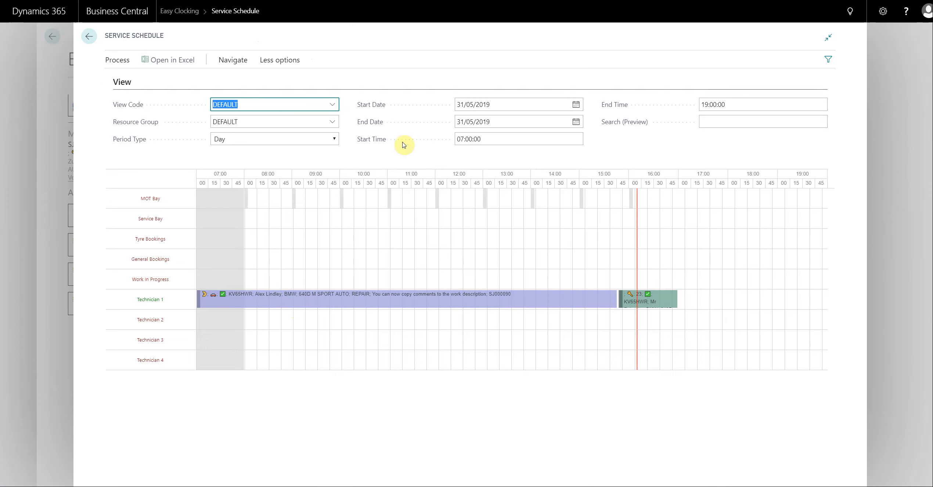
left_click(52, 225)
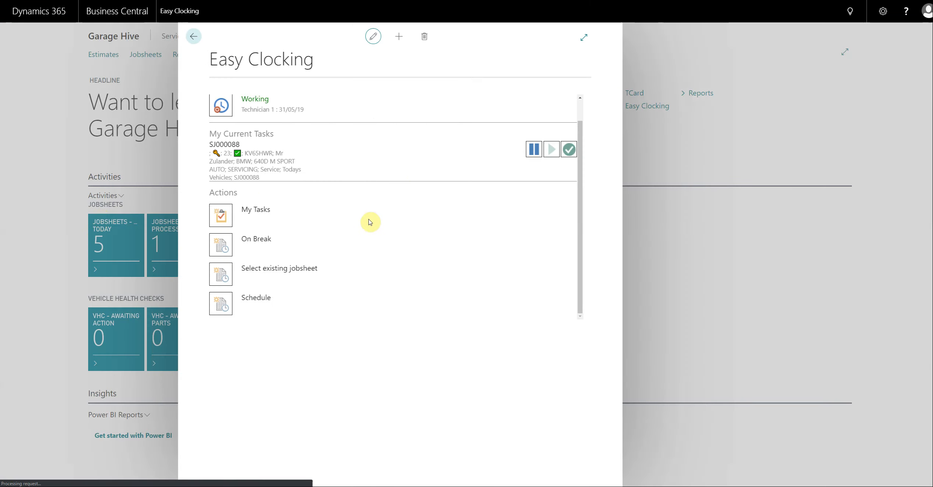
left_click(341, 296)
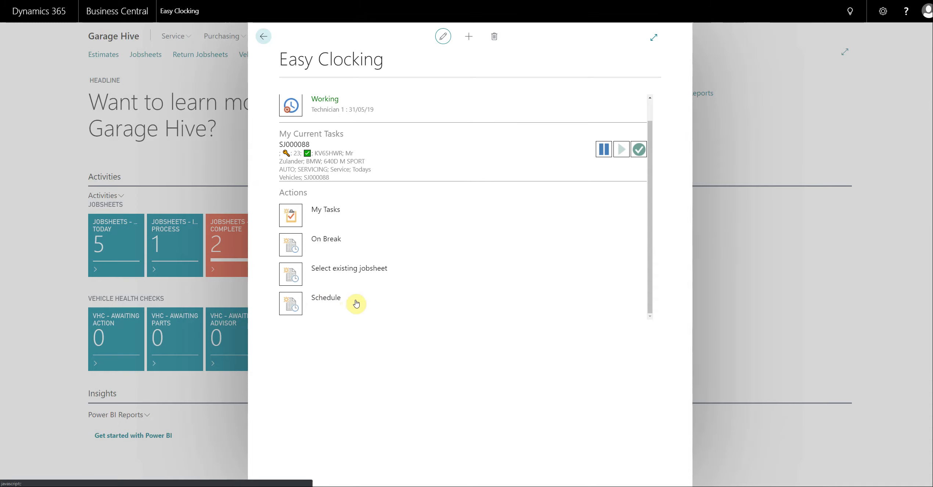
Close Easy Clocking and highlight the release note about warning technicians who clock off a jobsheet with unconfirmed item or labour lines.
left_click(221, 156)
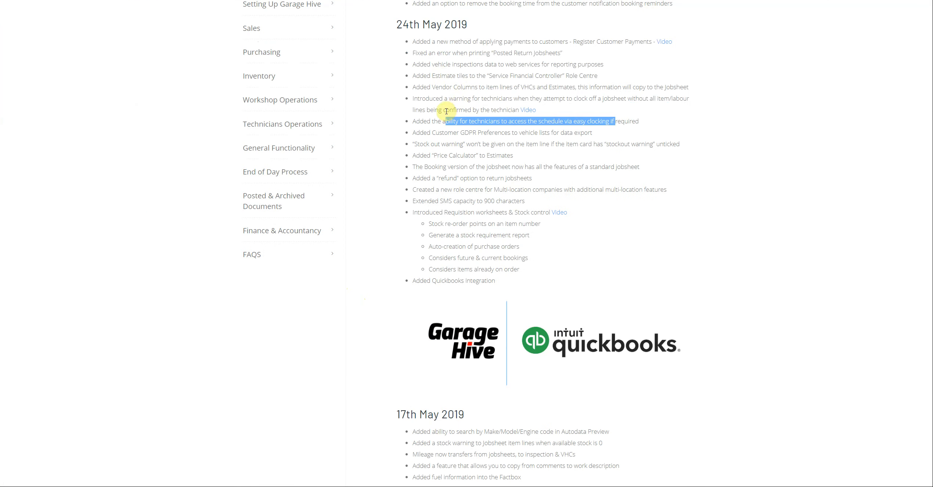
mouse_move(445, 97)
left_mouse_down()
mouse_move(641, 98)
mouse_move(489, 99)
mouse_move(445, 110)
left_mouse_up()
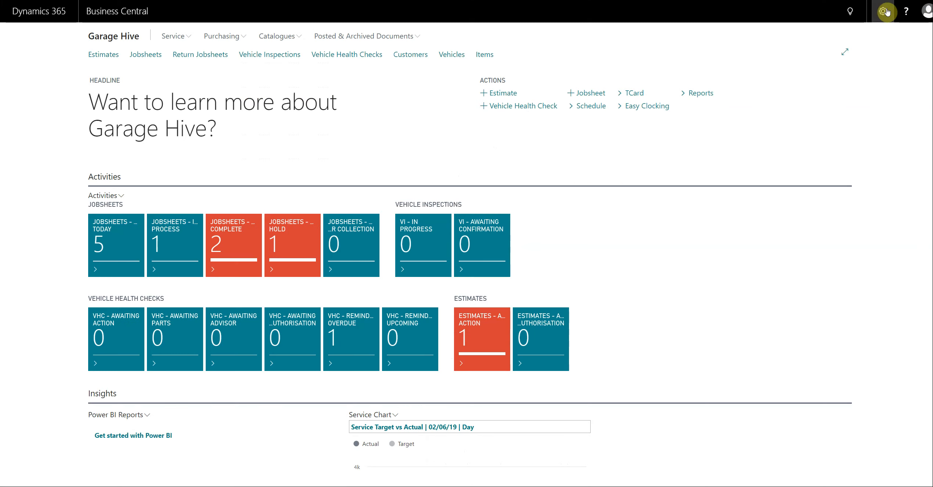
Change the role centre to Service Technician in the Business Central user settings and apply the change.
left_click(882, 13)
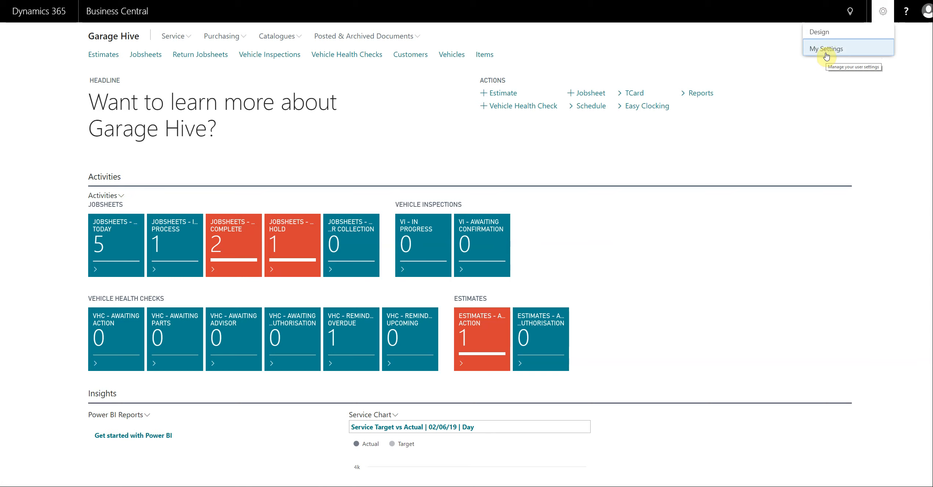
left_click(826, 56)
left_click(571, 64)
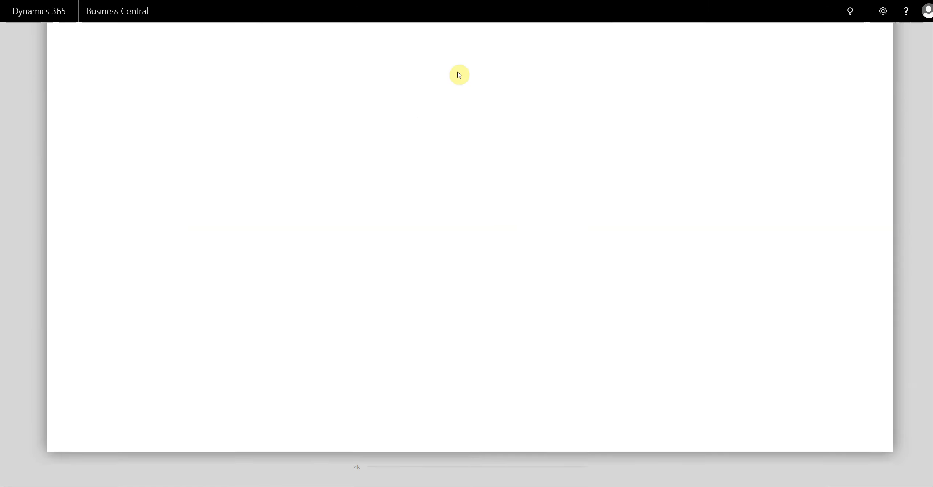
left_click(538, 57)
scroll(404, 165, "down", 5)
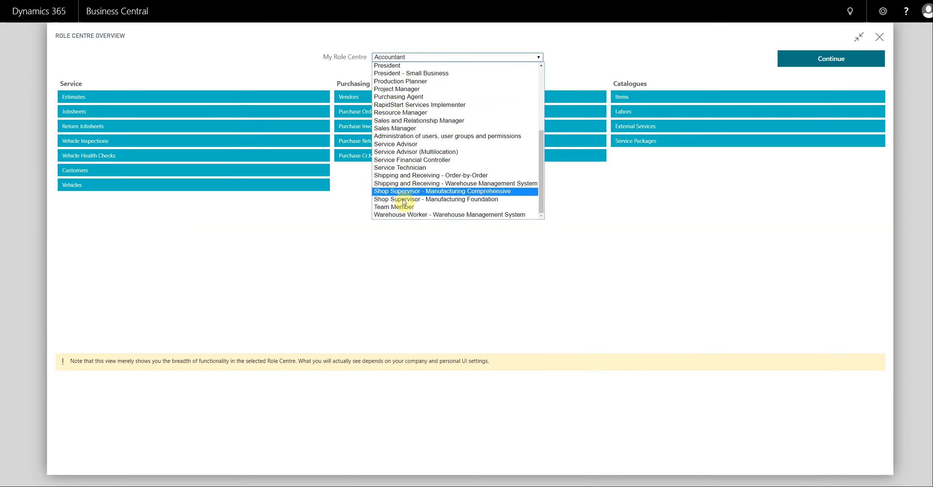
left_click(402, 168)
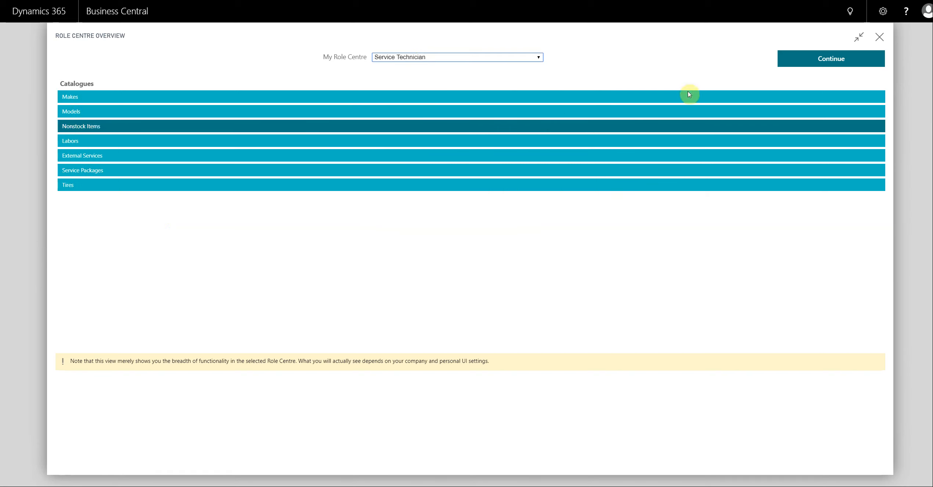
left_click(797, 58)
left_click(599, 264)
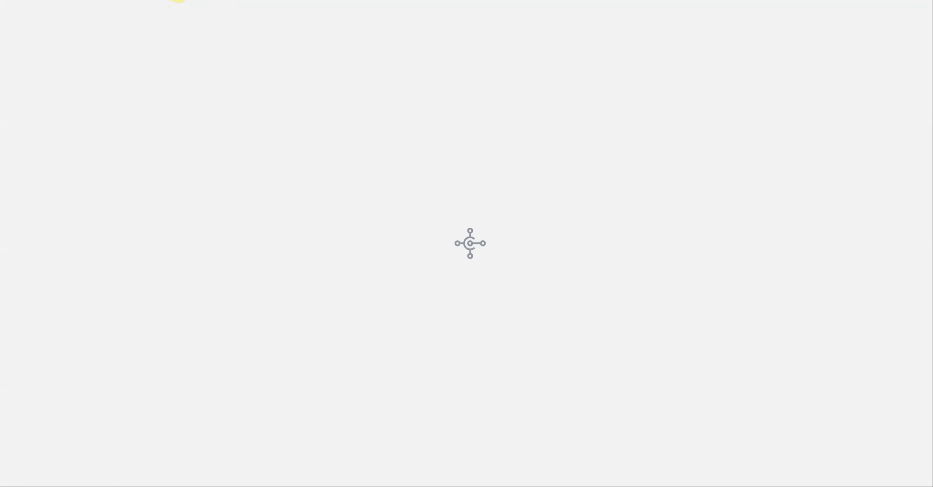
Load the tablet version of the Business Central site by its web address and open Easy Clocking.
type("tablet")
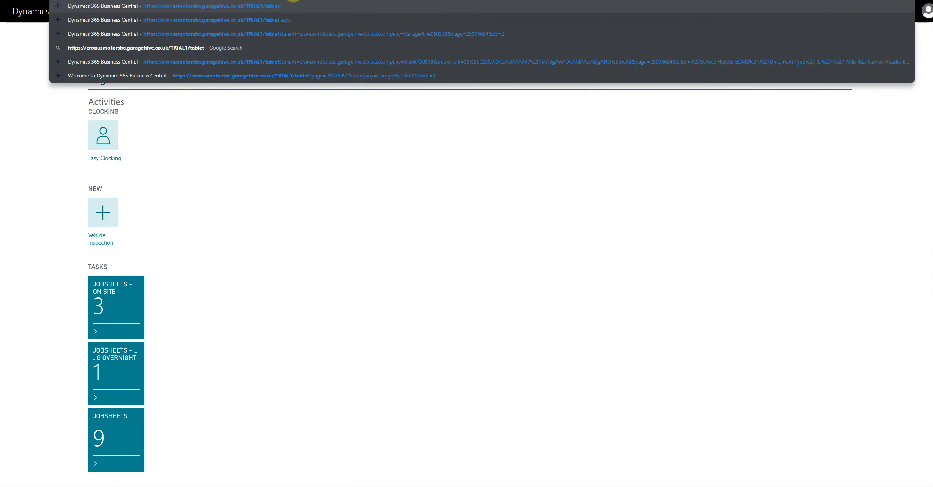
key("Return")
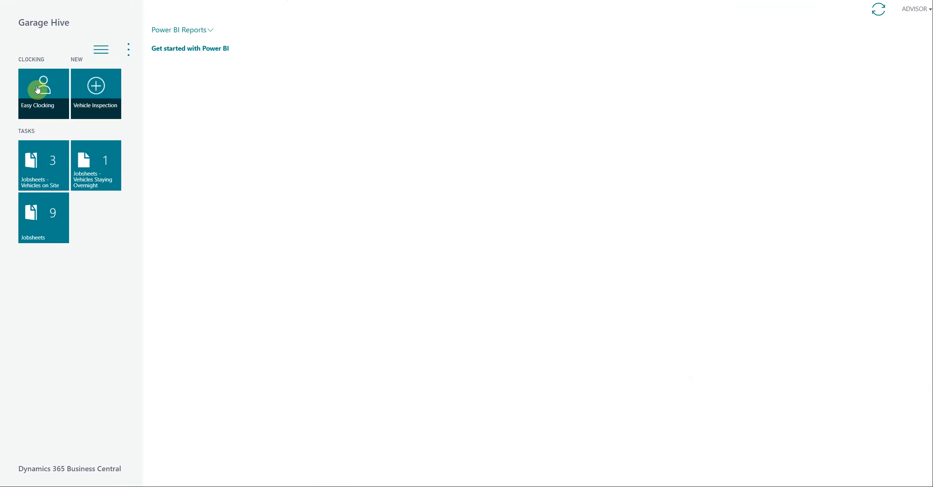
left_click(37, 84)
View the schedule from Easy Clocking in the tablet version and go back to the clocking page.
scroll(269, 207, "down", 1)
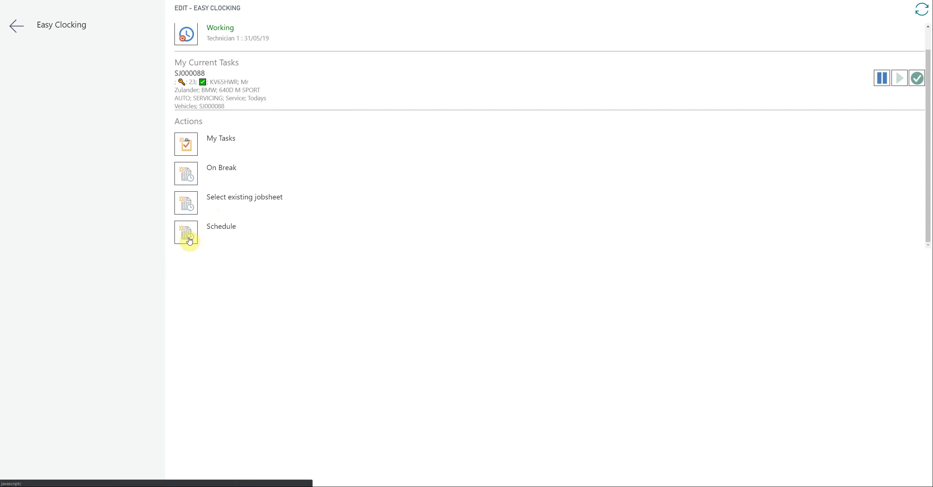
left_click(190, 241)
left_click(24, 33)
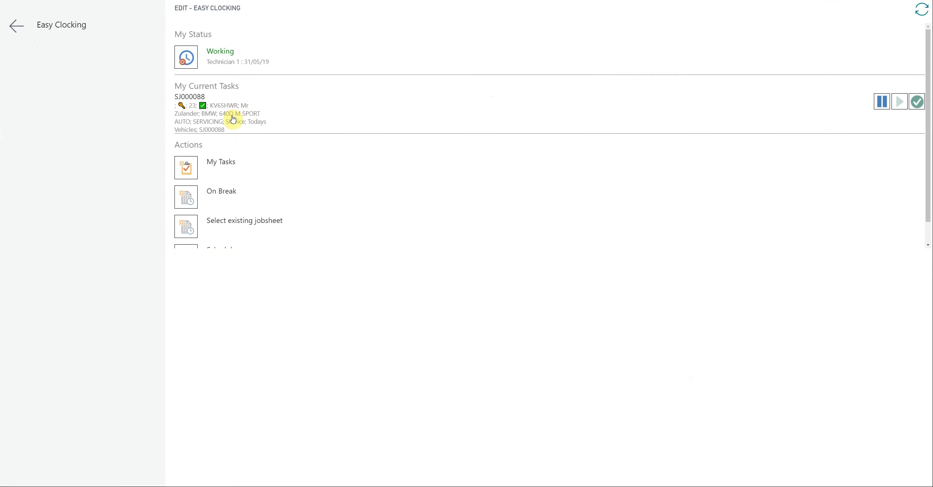
Open current task jobsheet SJ000088 and mark the Oil Filter, Full Service Labour and 5w30 Fully Synthetic Oil lines as Technician Confirmed.
left_click(233, 118)
scroll(245, 235, "down", 2)
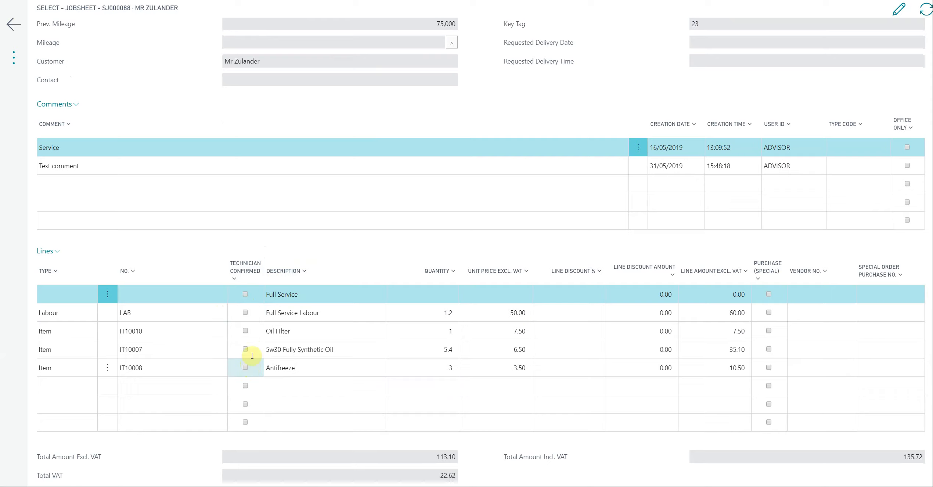
left_click(269, 332)
left_click(245, 312)
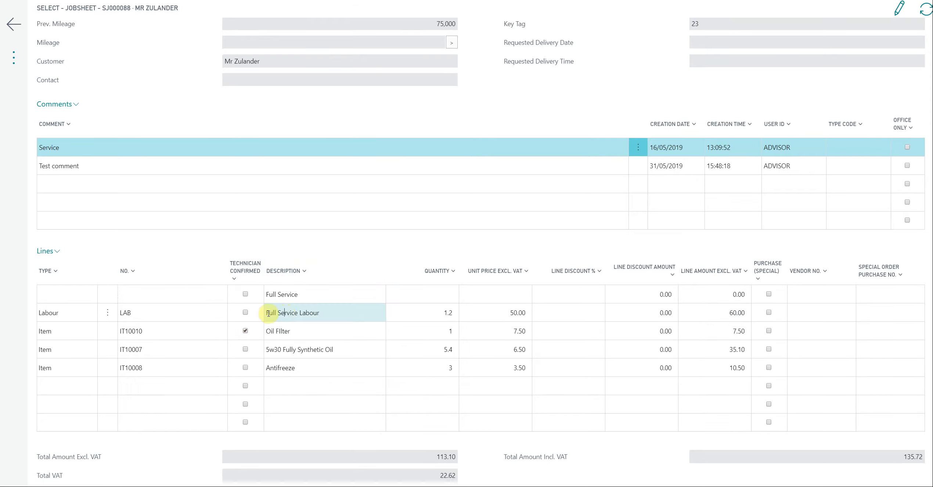
left_click(304, 347)
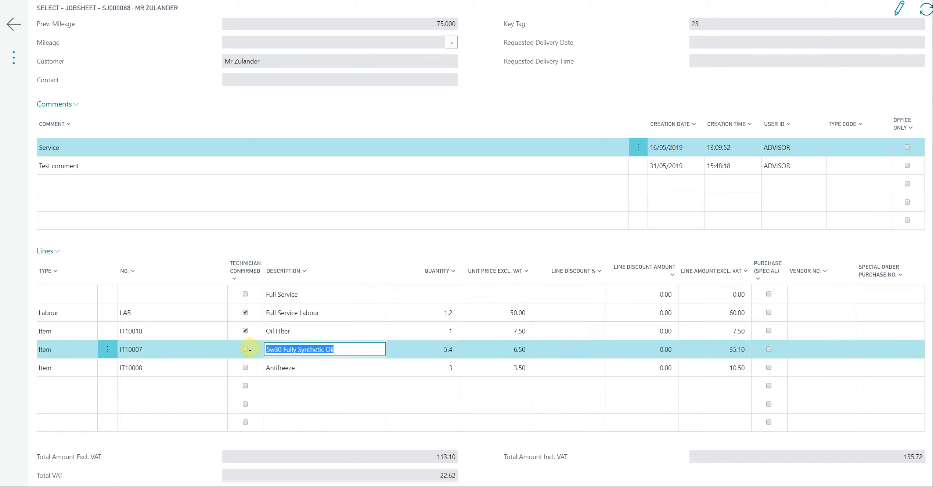
left_click(245, 349)
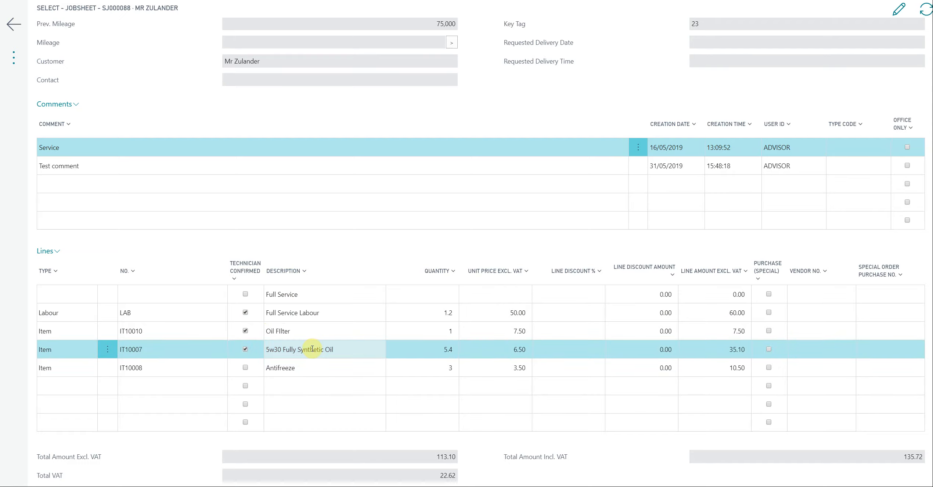
Complete current task SJ000088 from Easy Clocking, declining the review of unconfirmed lines and leaving the new mileage blank.
left_click(14, 26)
left_click_drag(380, 215, 522, 235)
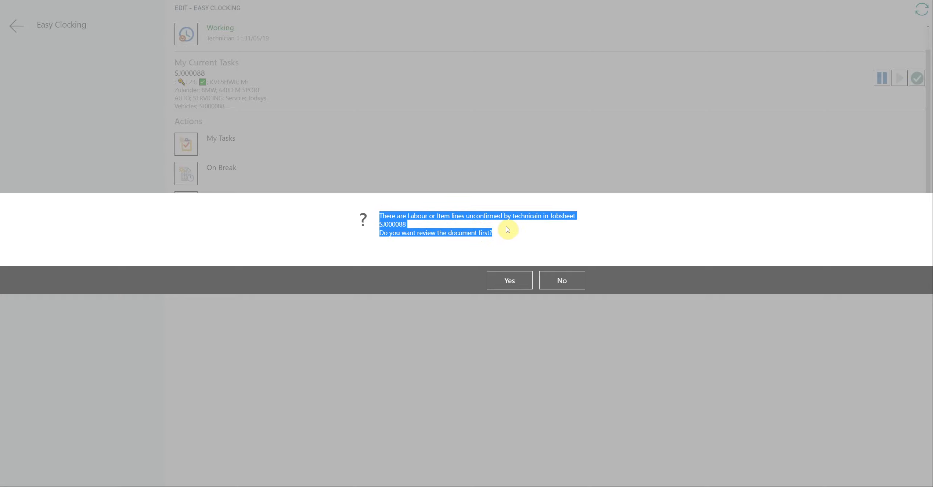
left_click(501, 238)
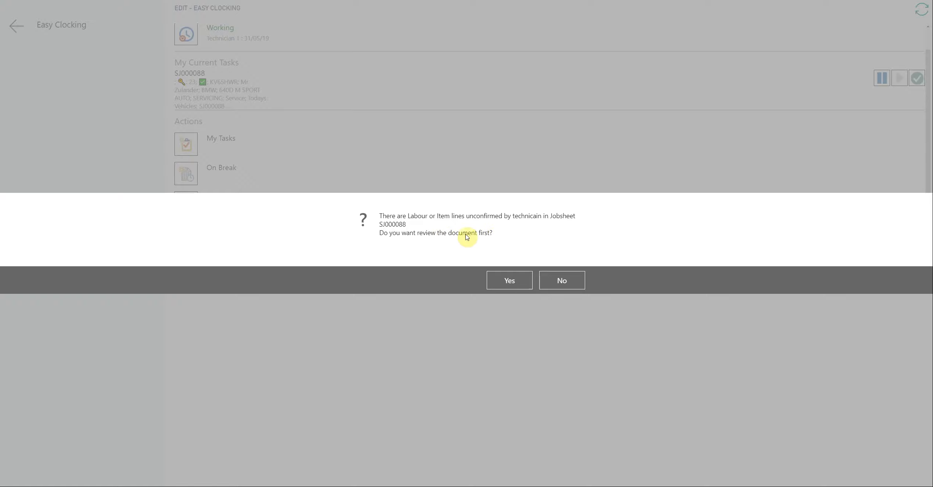
left_click(559, 280)
left_click(501, 58)
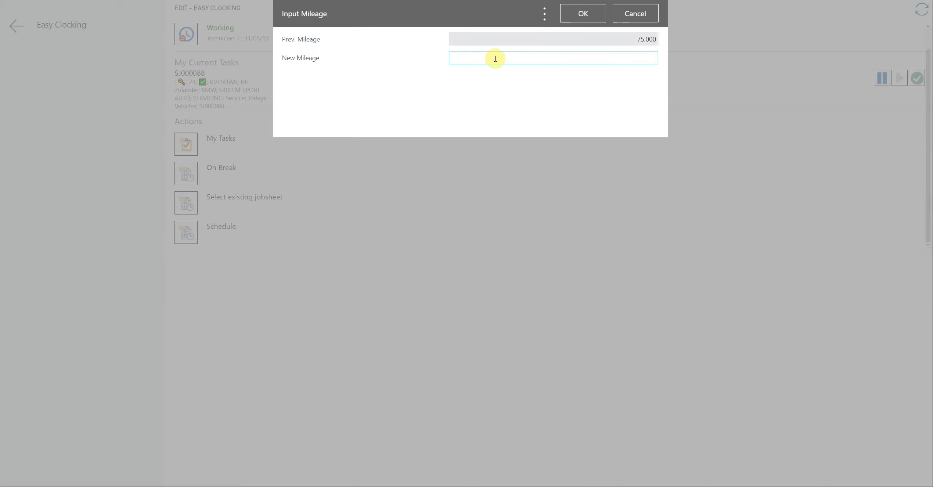
key("Return")
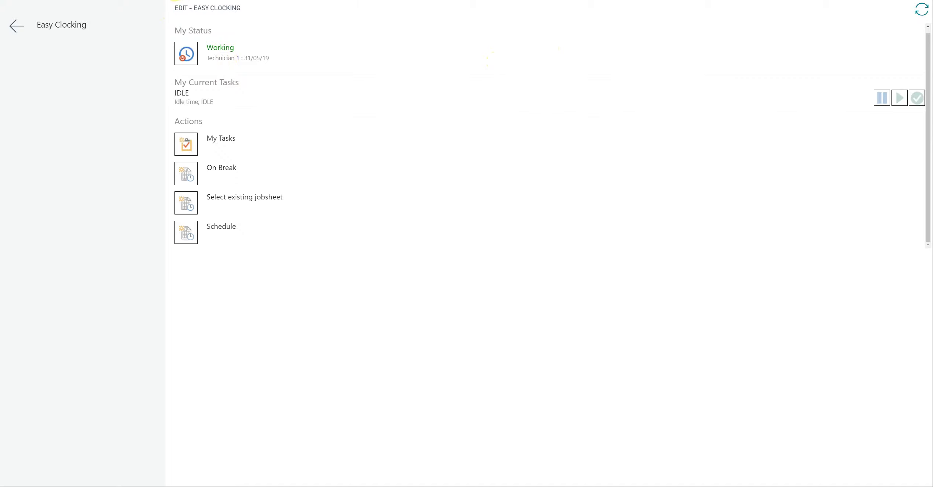
Load the standard Business Central site by its web address and change the role centre to Service Advisor in the user settings.
key("BackSpace")
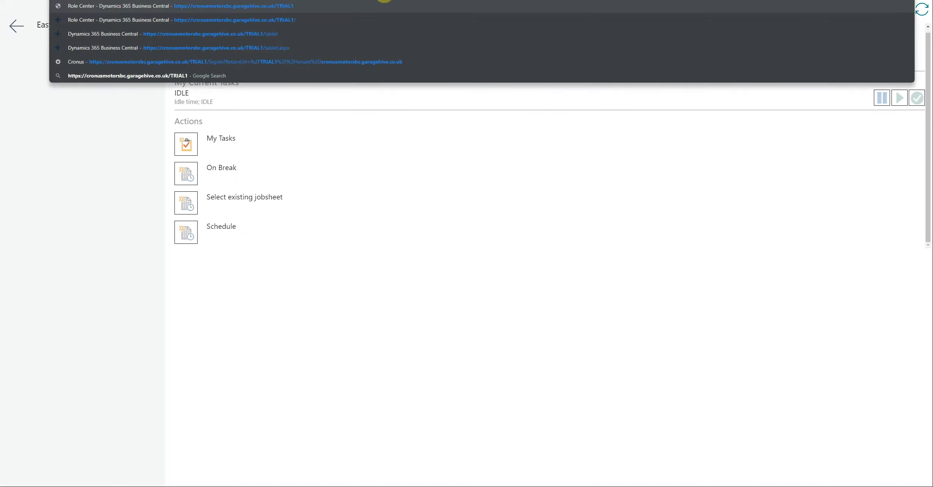
key("Return")
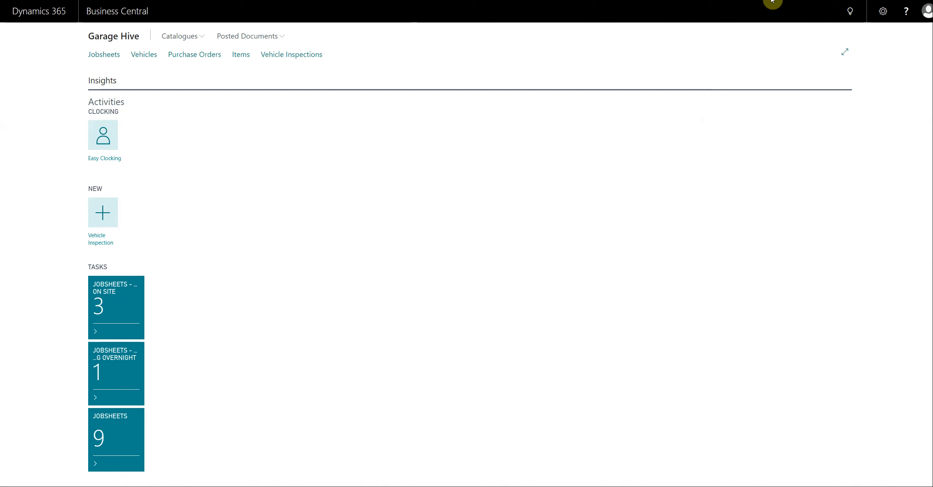
left_click(882, 11)
left_click(831, 48)
left_click(577, 68)
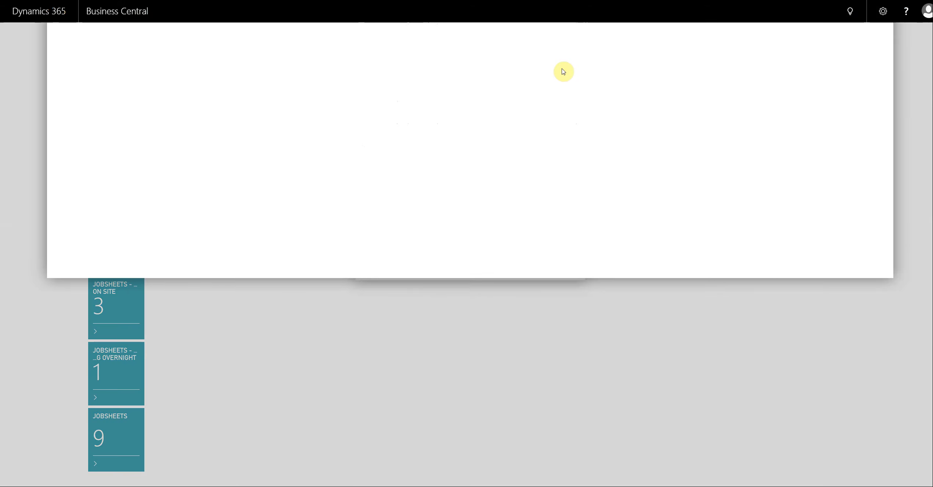
left_click(423, 57)
scroll(407, 147, "down", 5)
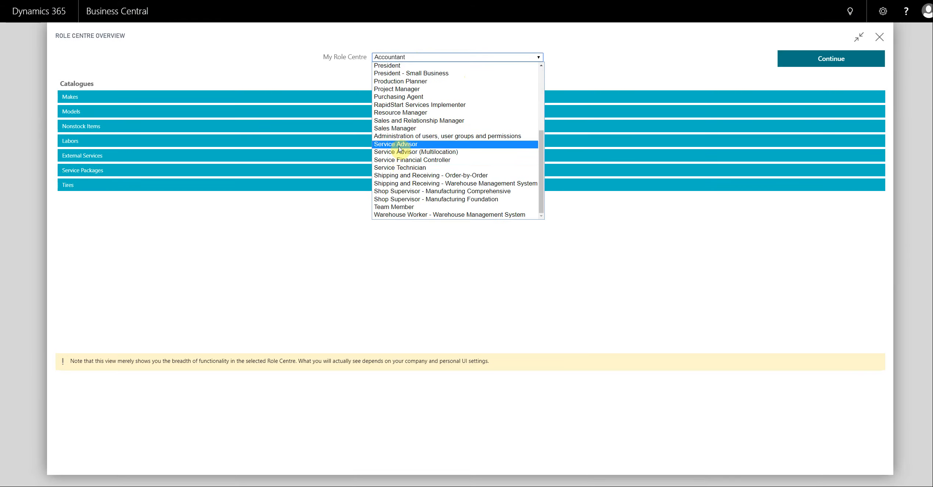
left_click(401, 144)
left_click(802, 64)
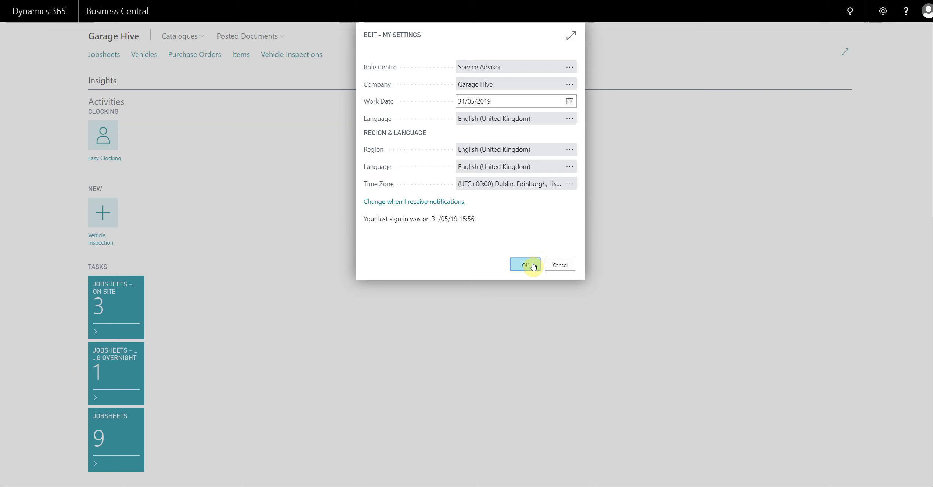
left_click(533, 266)
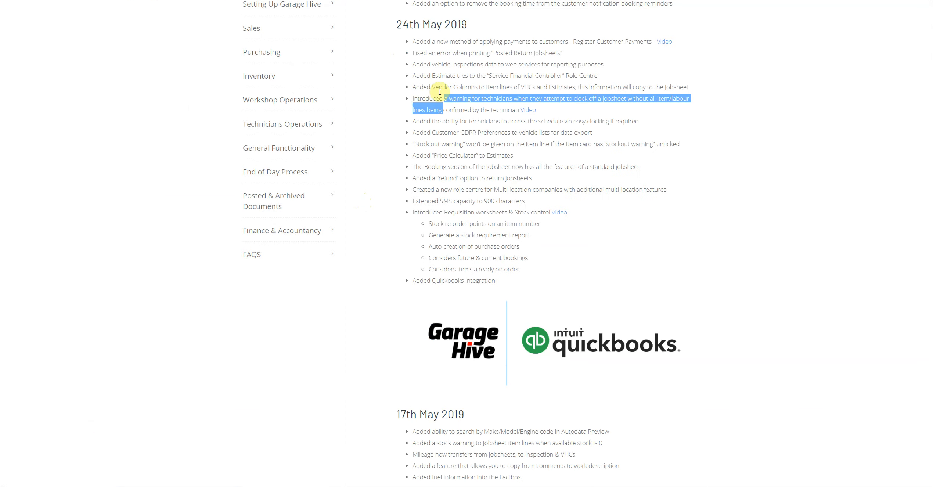
Open the estimate awaiting action, SQ000008, and set vendor MICHELD001 on its Brake Pads line.
left_click_drag(514, 175, 626, 183)
left_click(623, 182)
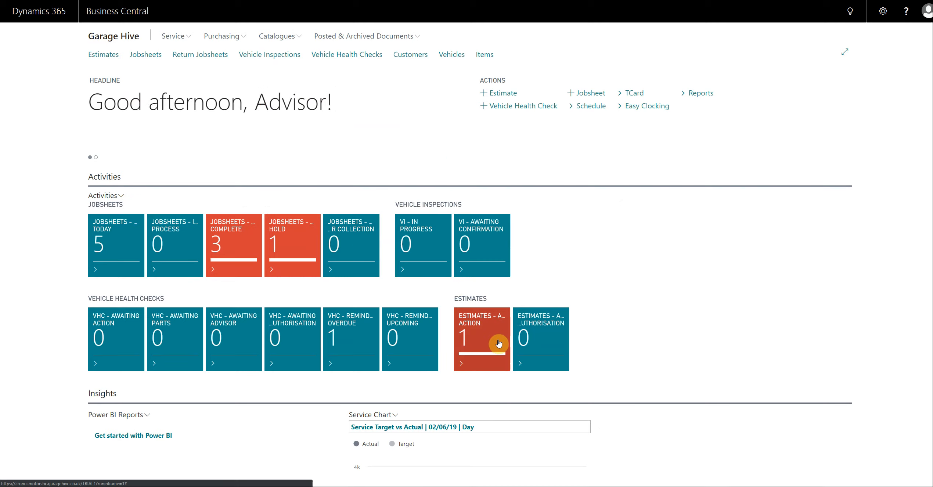
left_click(498, 343)
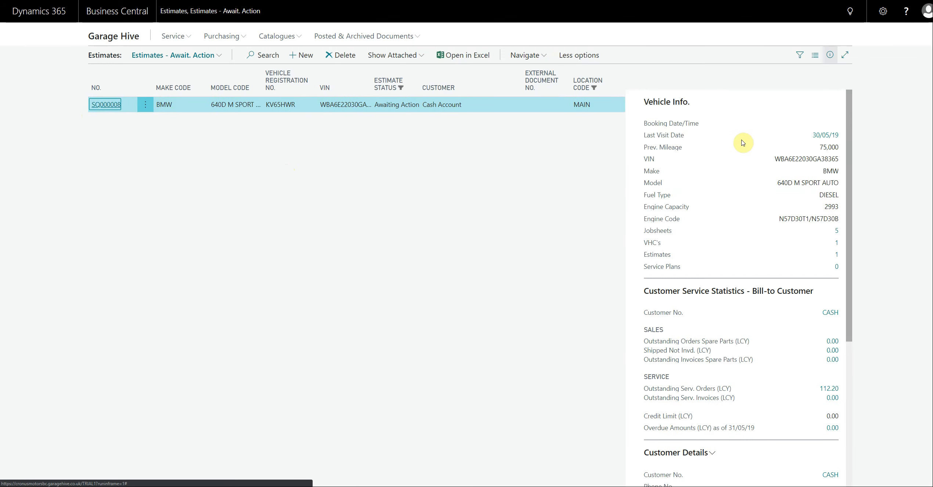
scroll(525, 256, "down", 3)
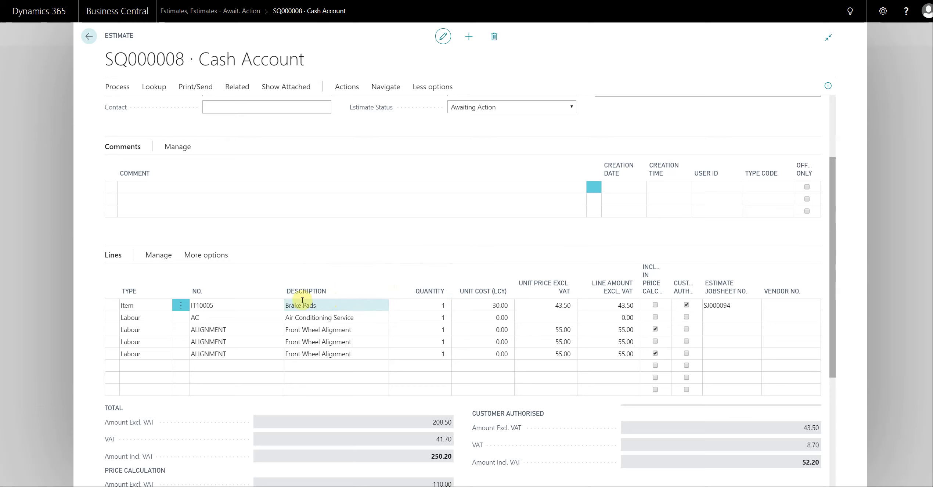
left_click(776, 305)
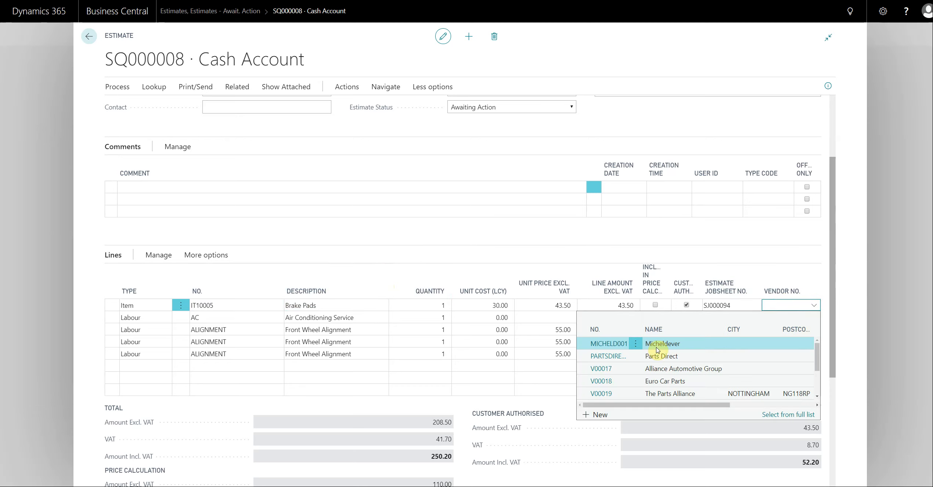
left_click(609, 345)
left_click_drag(803, 305, 769, 307)
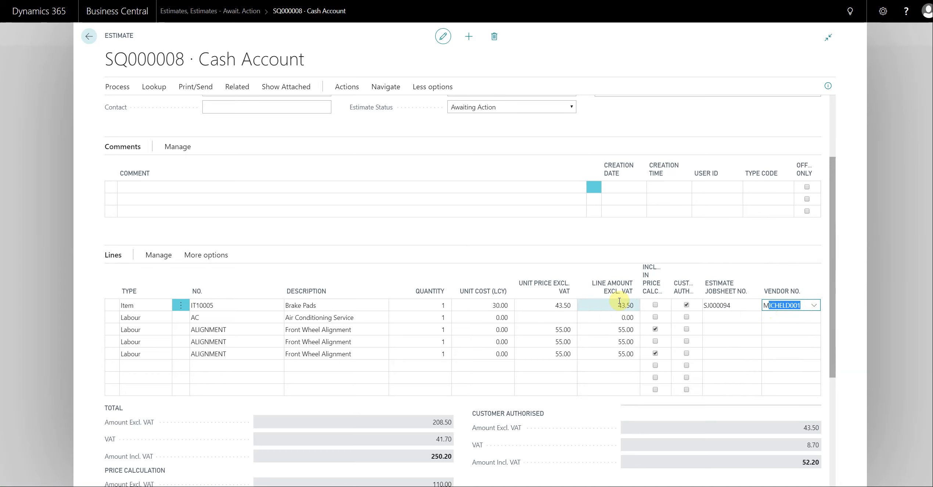
left_click(367, 301)
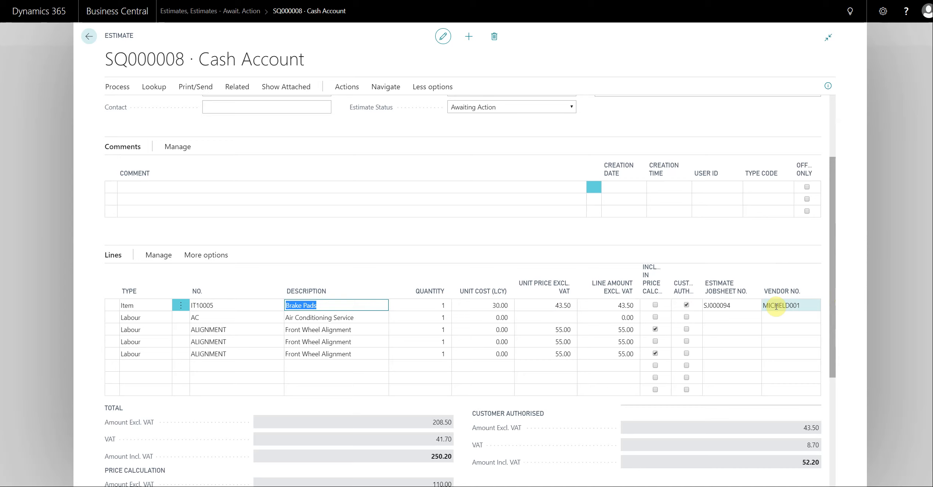
Check the Vendor No. entry in the estimate lines' column chooser and close it without saving.
left_click(786, 290)
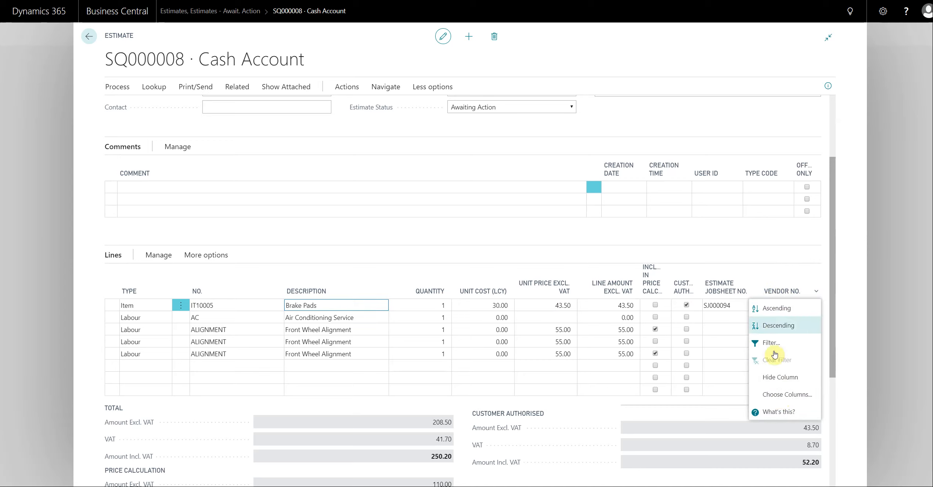
left_click(780, 394)
scroll(461, 209, "down", 1)
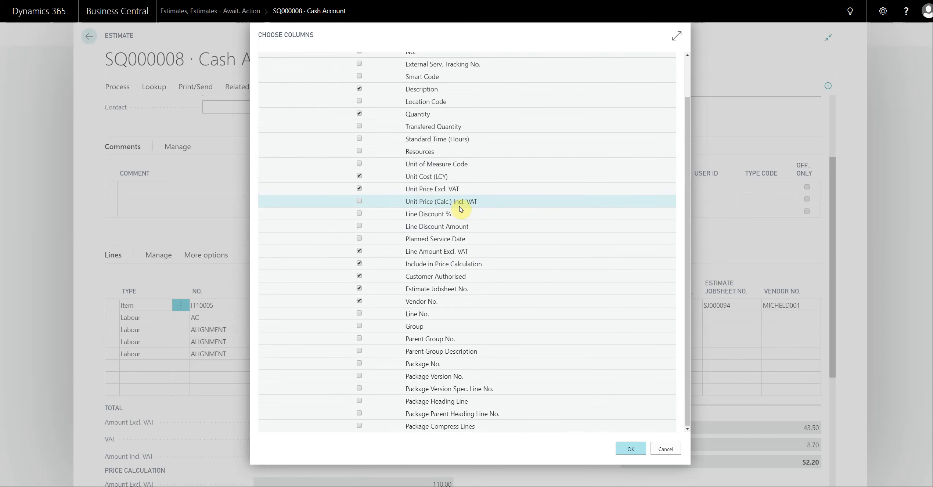
left_click(364, 302)
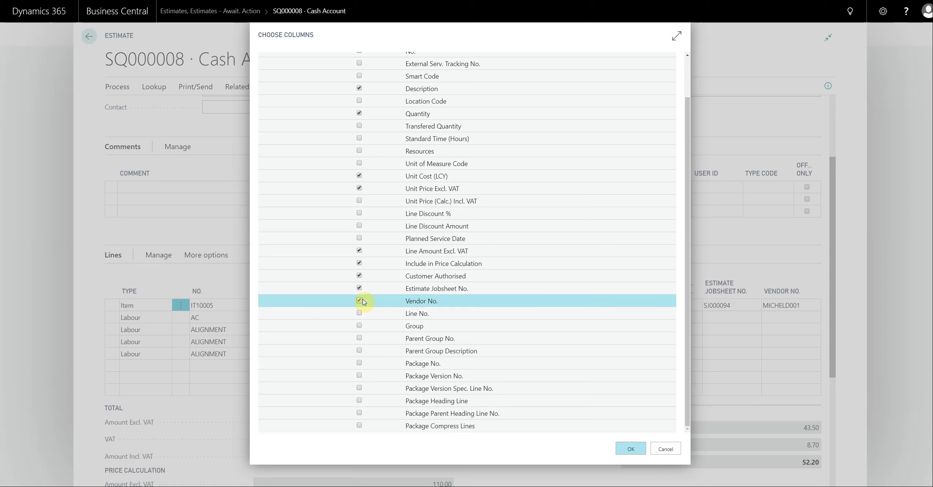
left_click(665, 449)
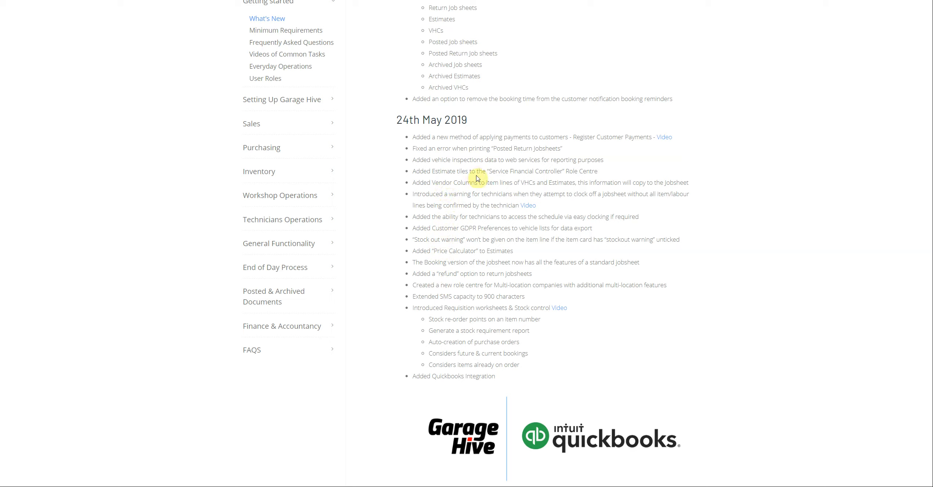
Review the 24th May 2019 release notes on estimate tiles, vehicle inspections data, Posted Return Jobsheets printing and Register Customer Payments.
left_click_drag(457, 170, 576, 171)
left_click(531, 182)
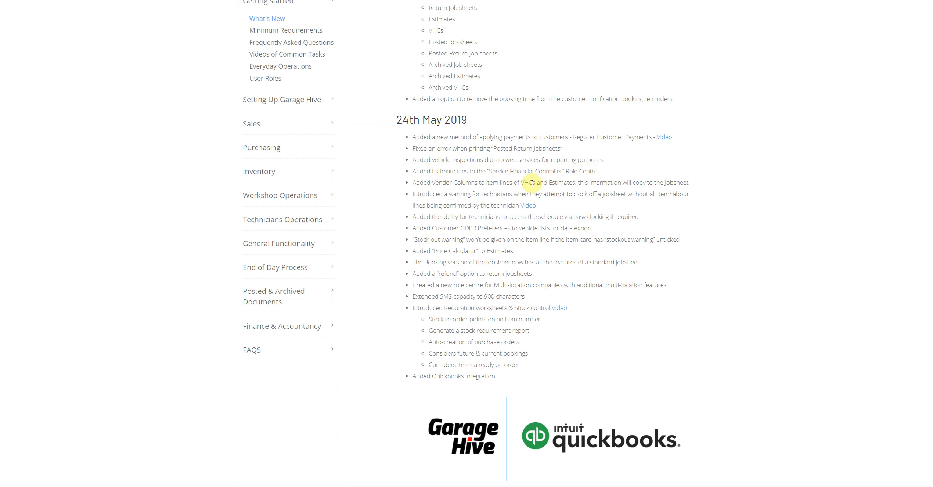
scroll(432, 212, "up", 1)
scroll(432, 213, "up", 1)
left_click_drag(433, 213, 571, 209)
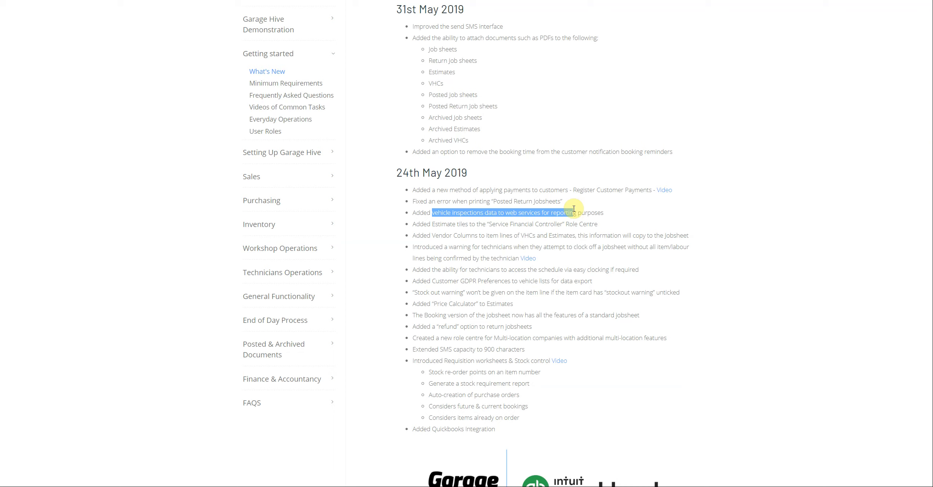
left_click(499, 210)
left_click_drag(434, 213, 569, 213)
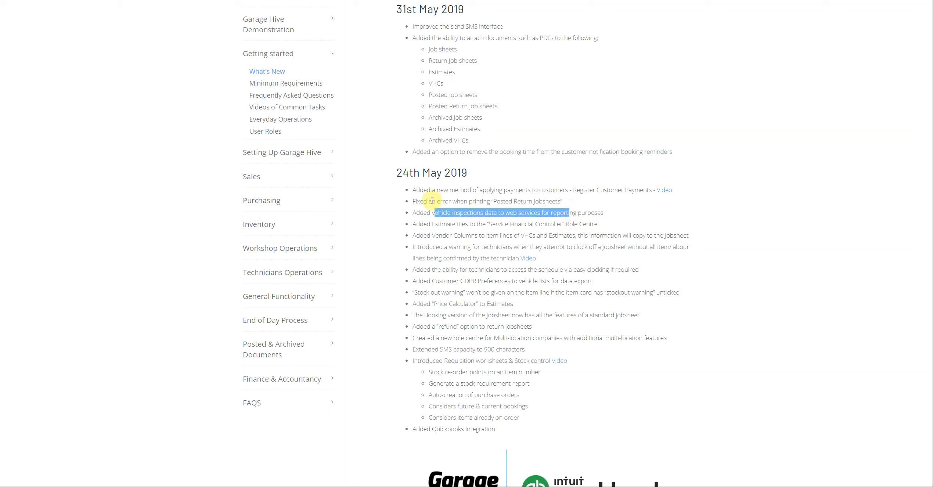
left_click_drag(430, 201, 562, 202)
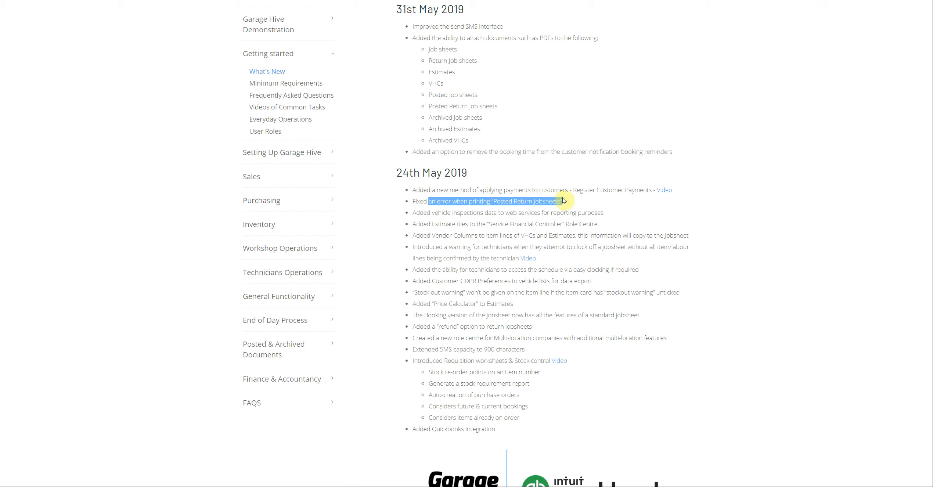
left_click(492, 202)
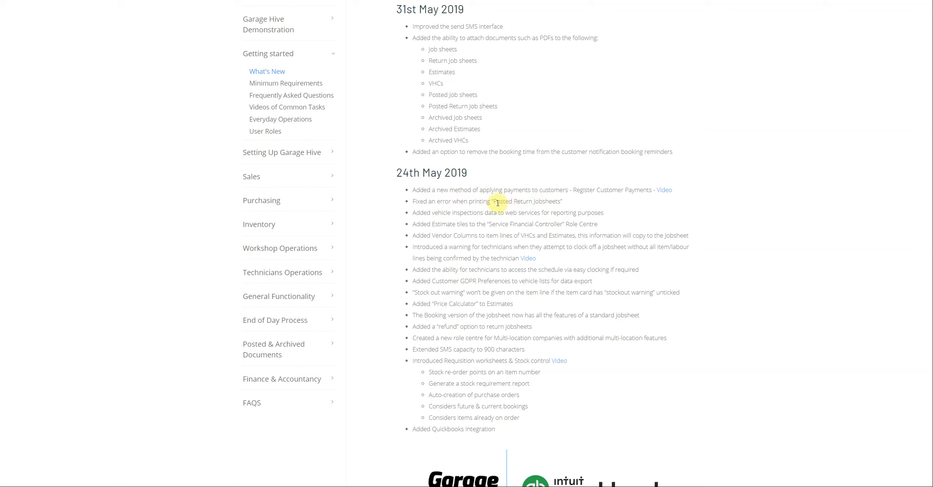
left_click_drag(433, 192, 526, 191)
left_click(527, 191)
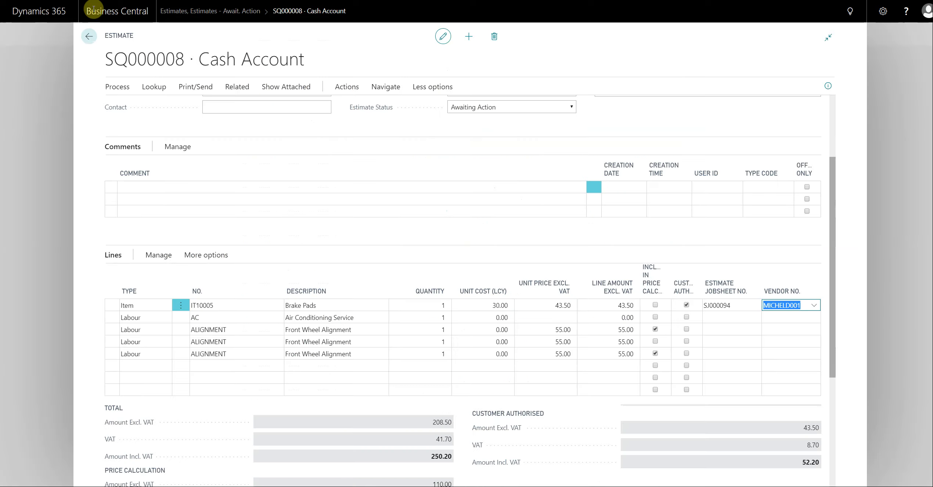
Leave the estimate for the customer list and open Register Customer Payments for the first customer.
left_click(89, 36)
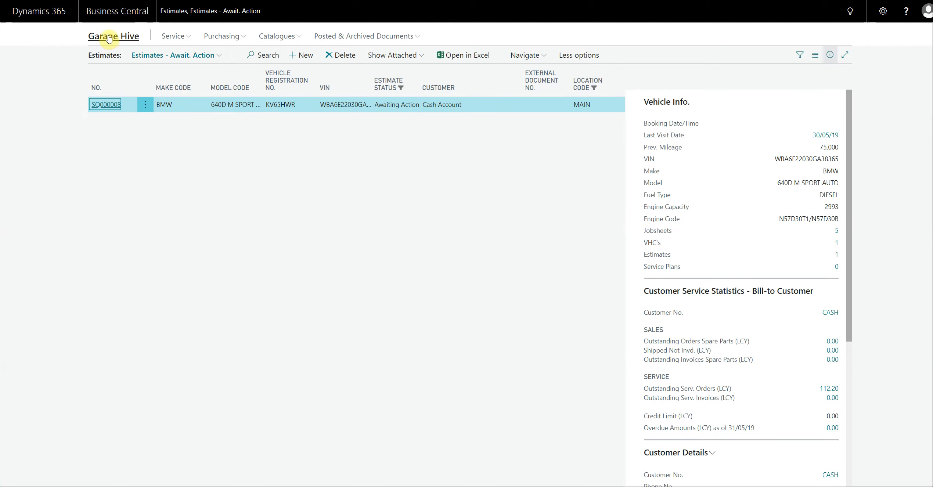
left_click(96, 35)
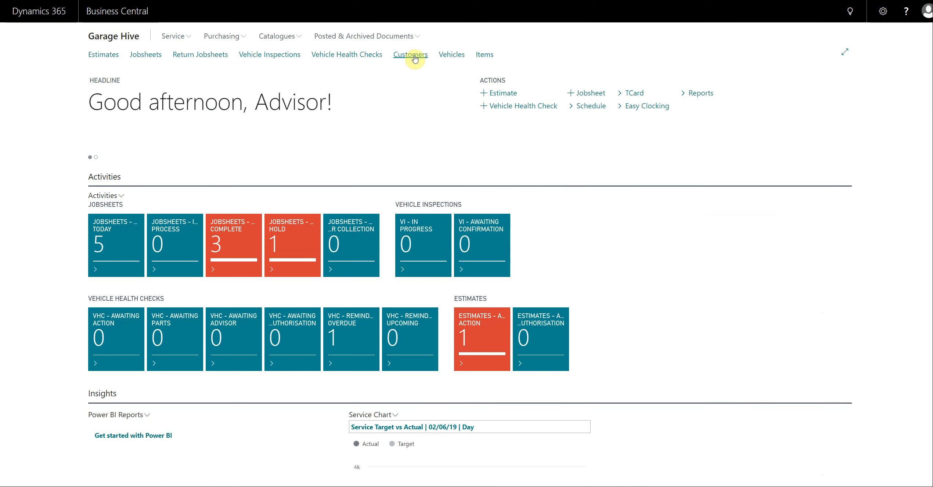
left_click(410, 55)
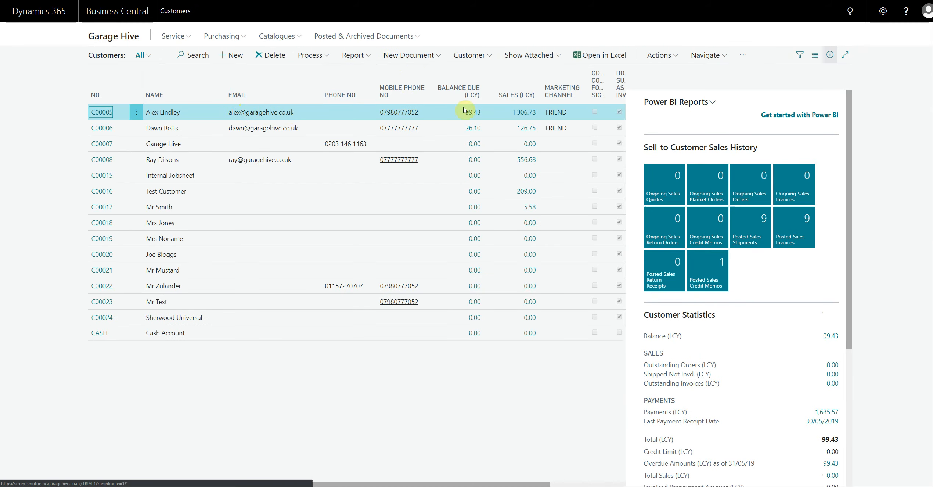
left_click(313, 61)
left_click(339, 73)
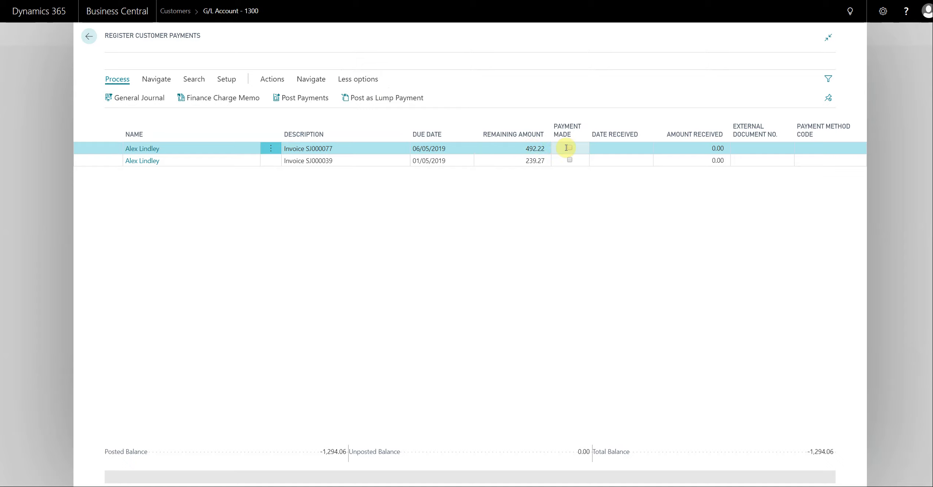
Mark invoice SJ000077 as paid with payment method INCASH and post the payment.
left_click(569, 149)
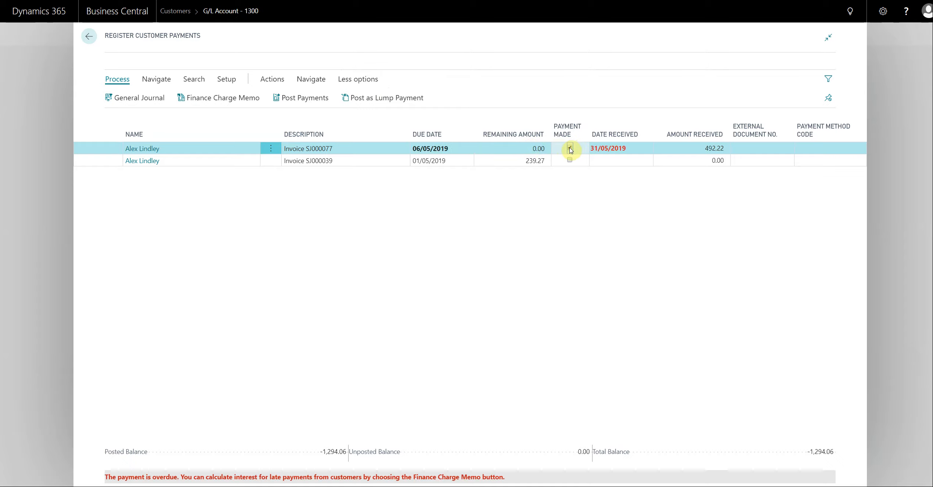
left_click(843, 148)
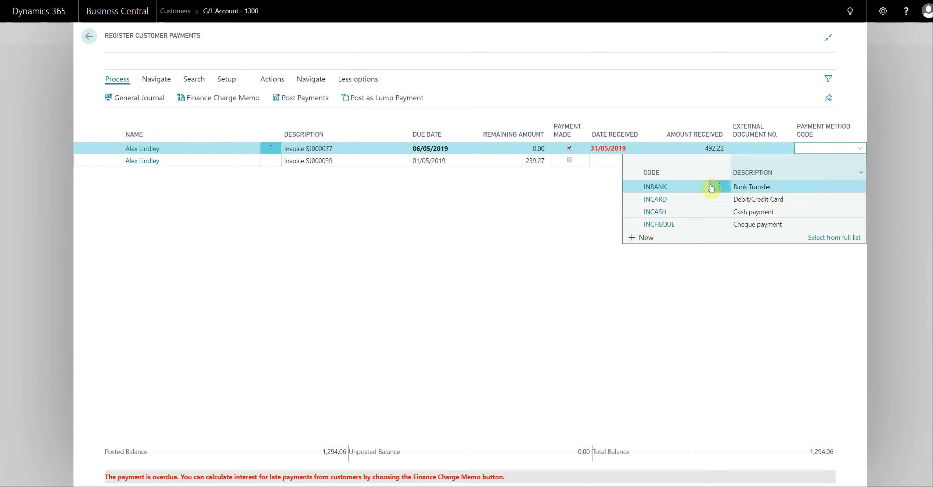
left_click(658, 213)
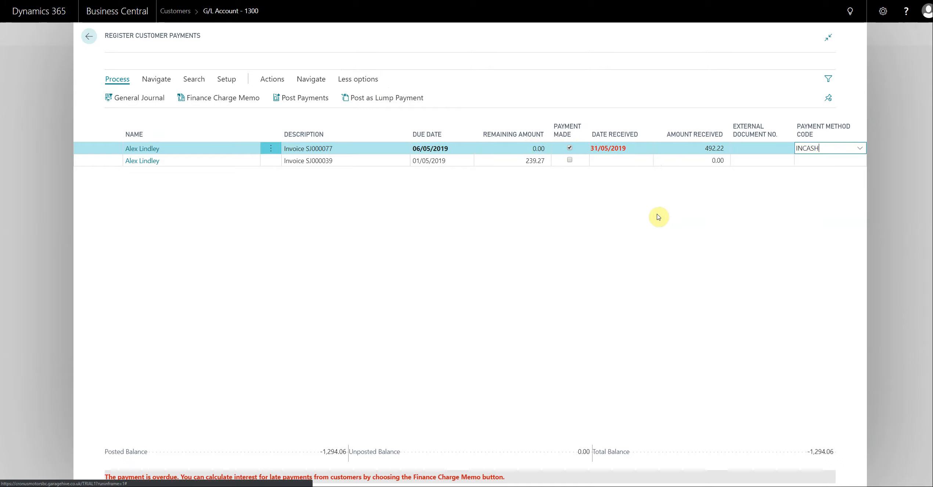
left_click(297, 100)
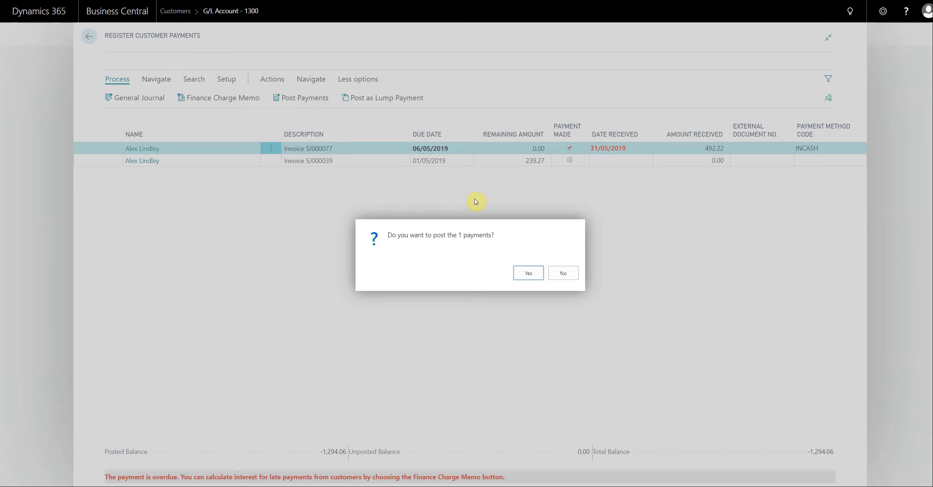
left_click(528, 274)
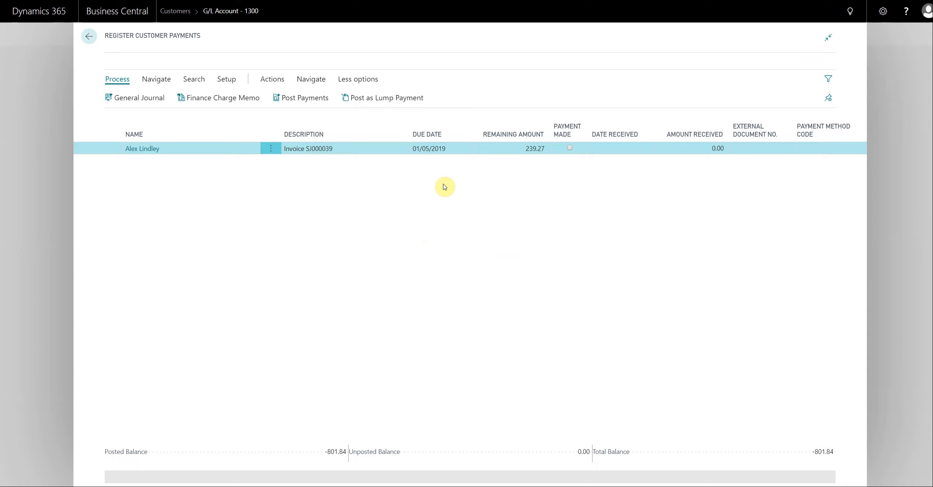
Leave Register Customer Payments and examine the 31st May 2019 entries in the Garage Hive release notes.
left_click(827, 151)
left_click(459, 216)
left_click(50, 193)
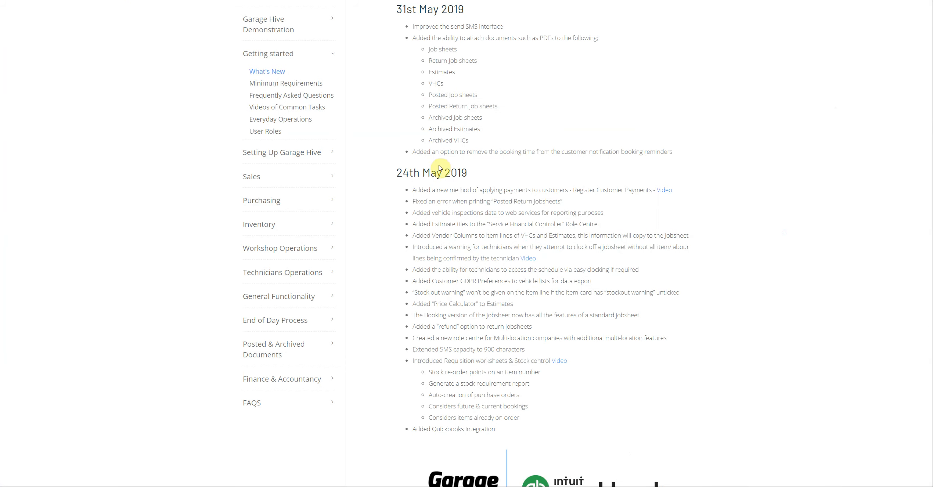
scroll(471, 238, "up", 3)
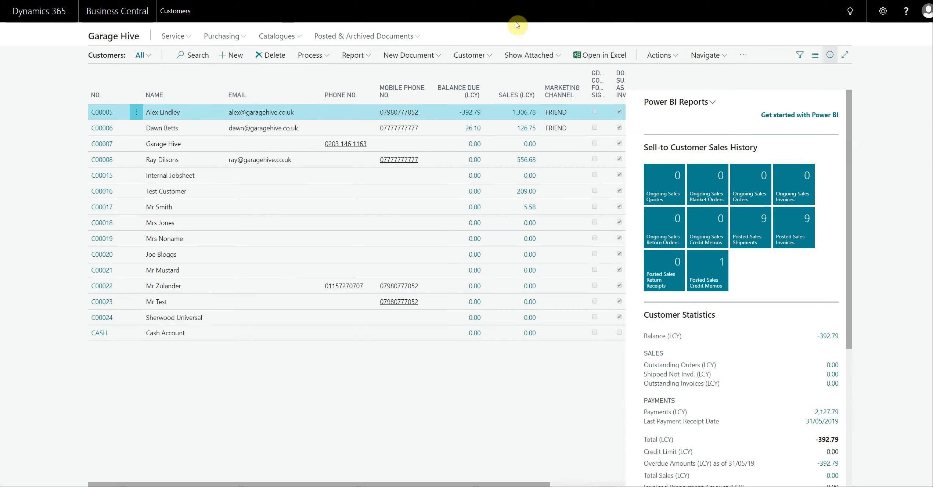
Search for Customer Notification Setup, try the Booking Reminder option that hides the booking time, switch it back off and close the setup.
left_click(850, 11)
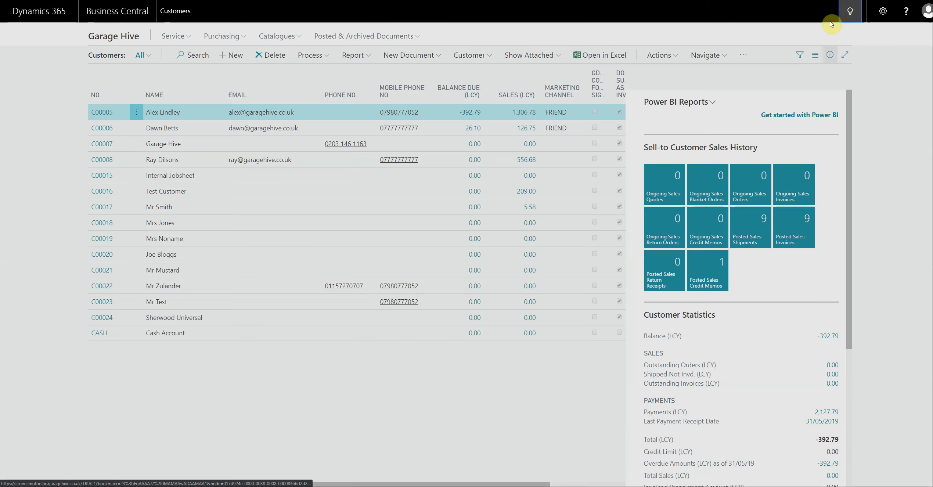
type("cust not")
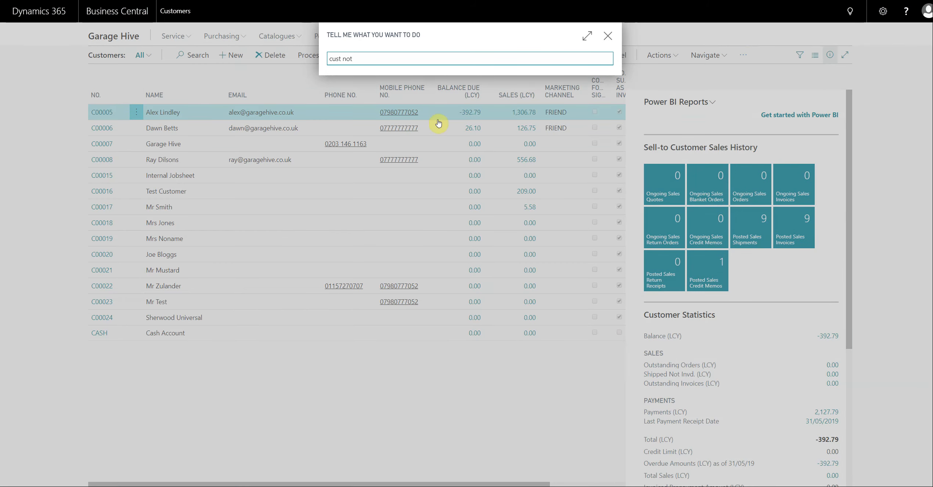
left_click(388, 189)
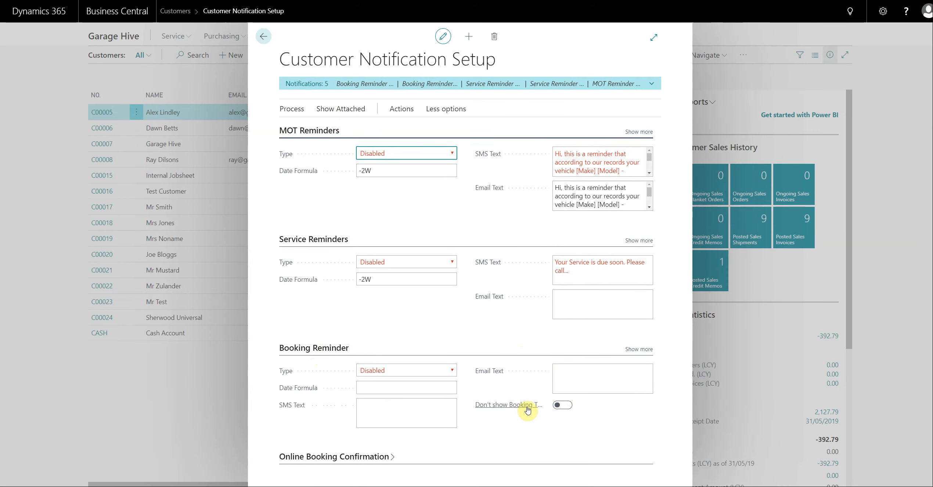
left_click(562, 405)
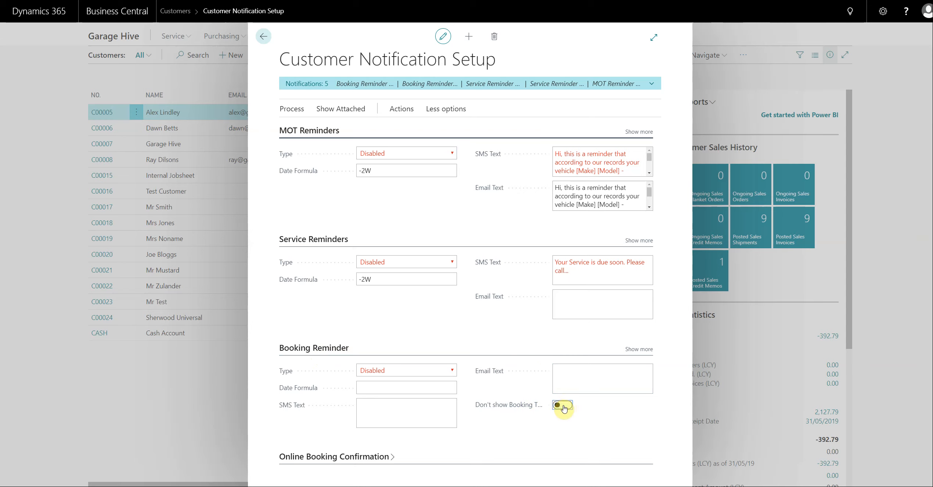
left_click(562, 406)
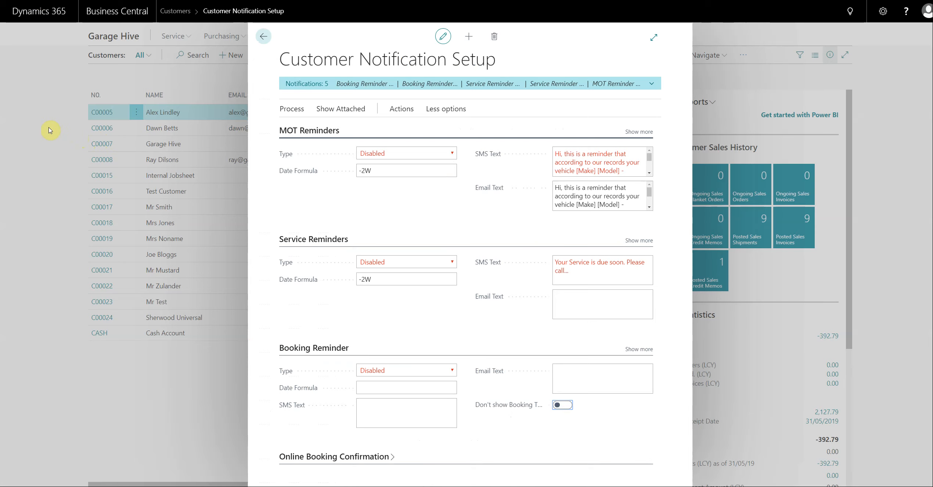
left_click(50, 131)
Return to the role centre and open the first jobsheet that is on hold.
left_click(113, 37)
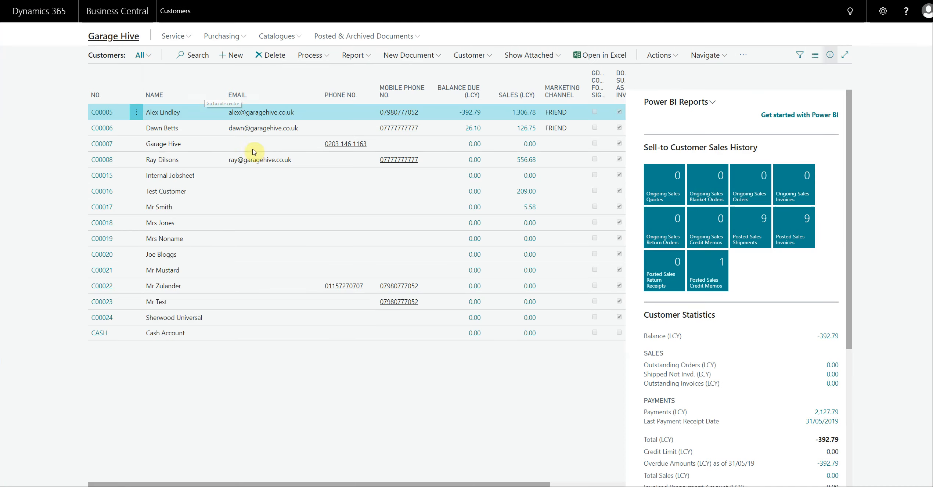
left_click(283, 241)
left_click(105, 106)
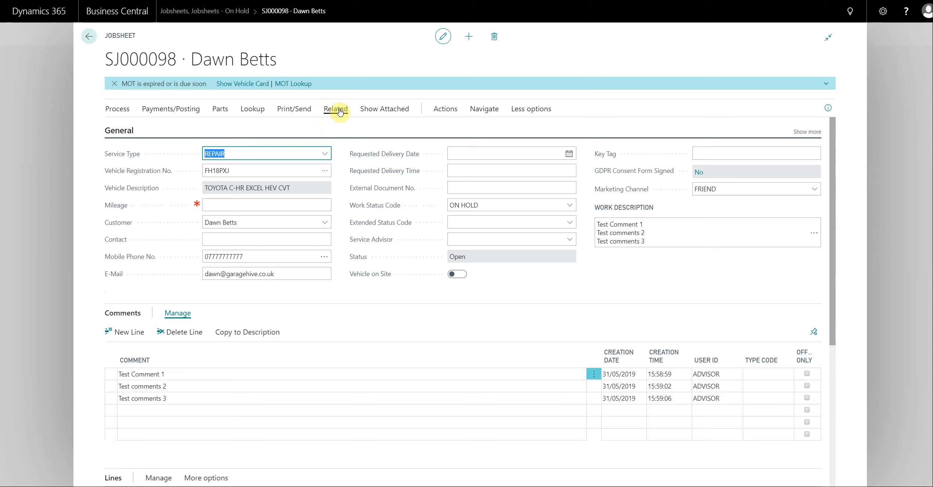
Show the jobsheet's attached documents and download the Diagnostic Report PDF.
left_click(381, 110)
left_click(139, 131)
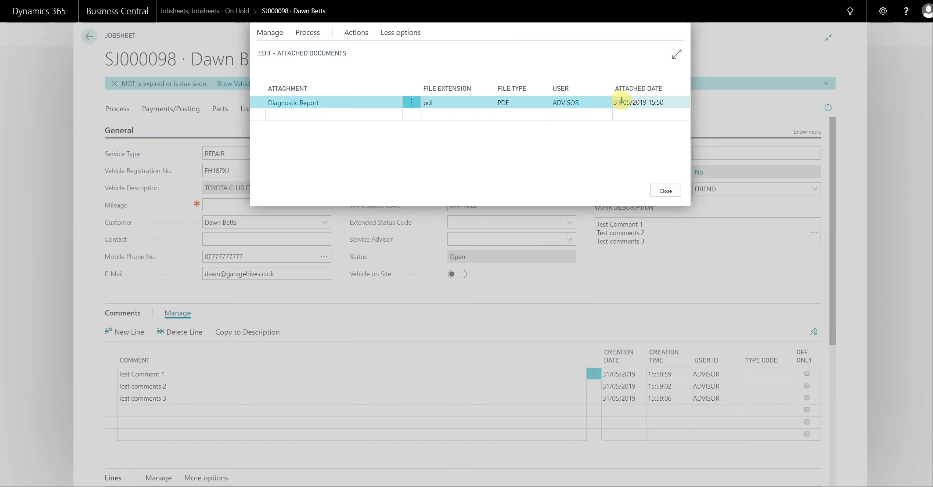
left_click(294, 106)
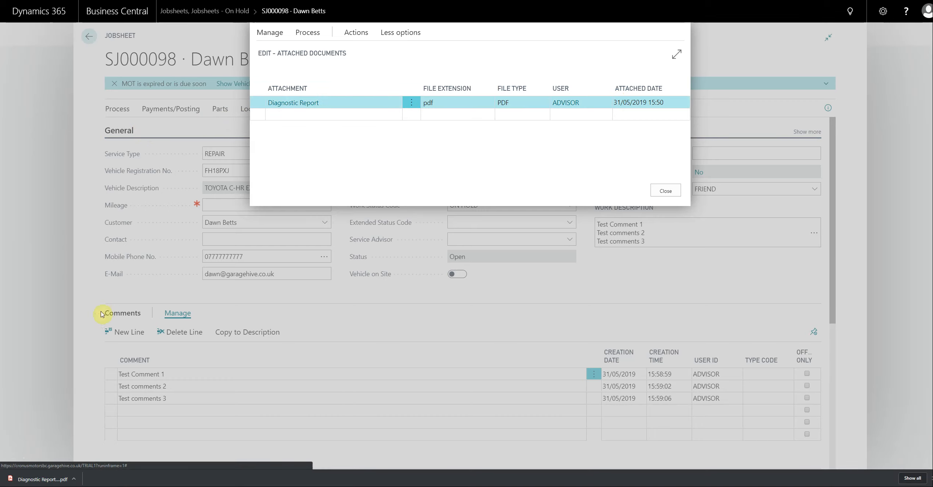
Try to attach Diagnostic Report.pdf to the jobsheet as another document, and close the attached documents.
left_click(286, 117)
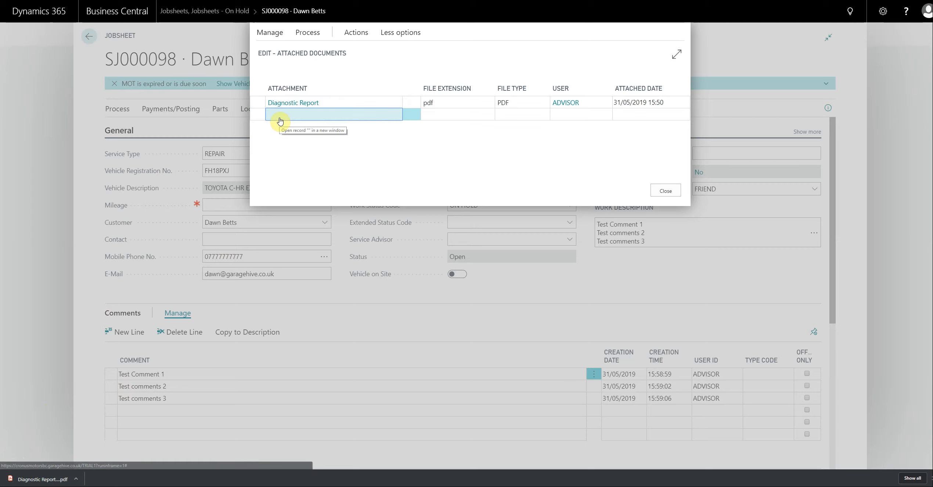
left_click(284, 115)
left_click(508, 69)
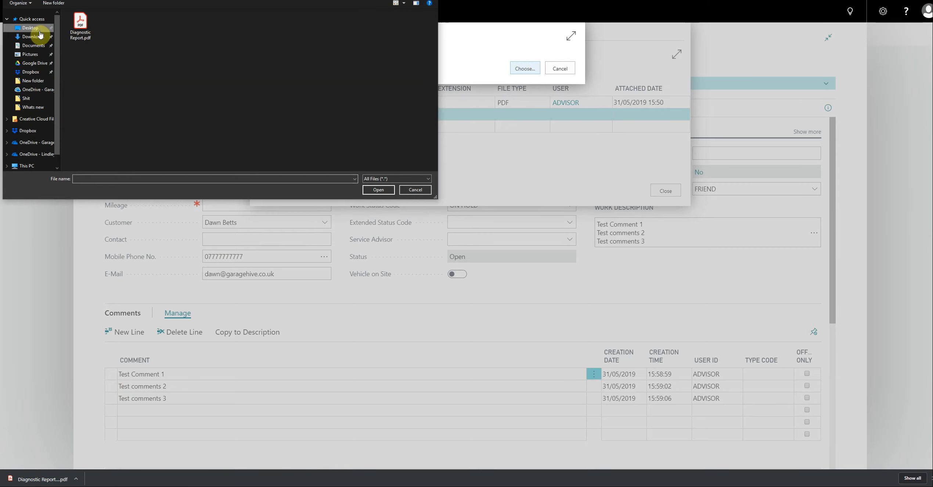
double_click(83, 24)
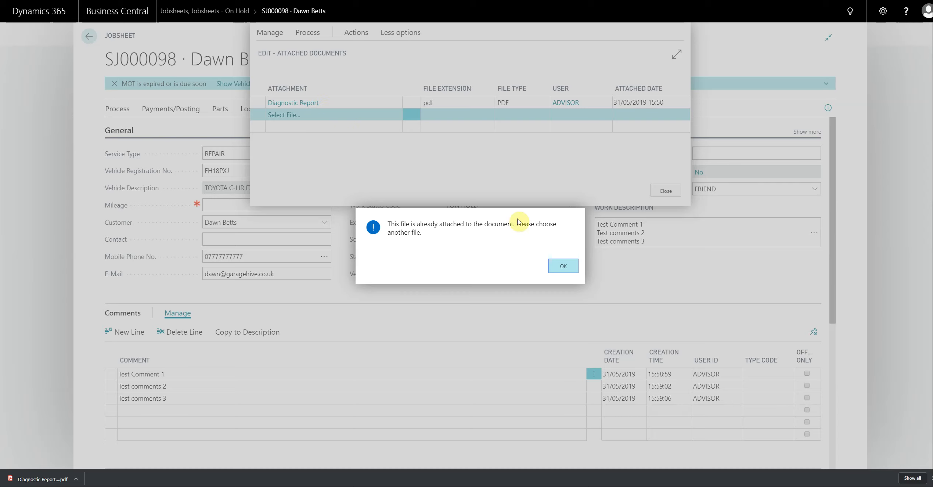
left_click(562, 270)
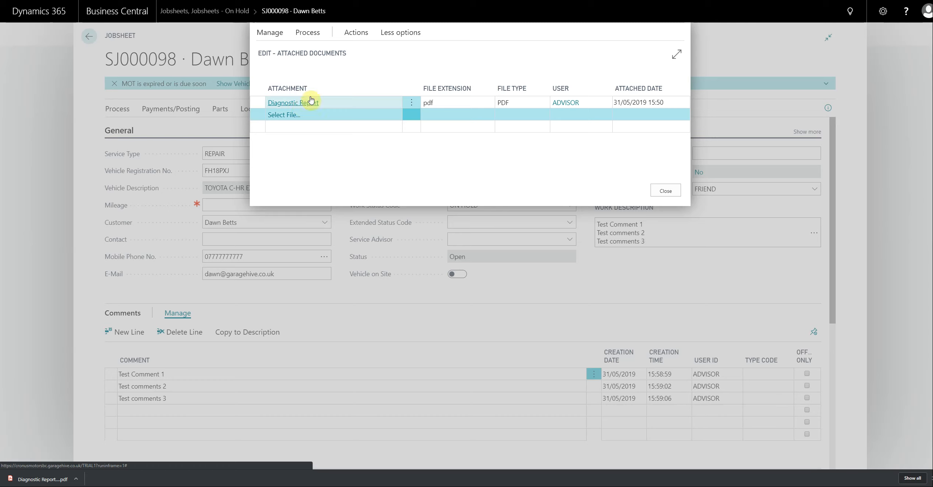
left_click(663, 192)
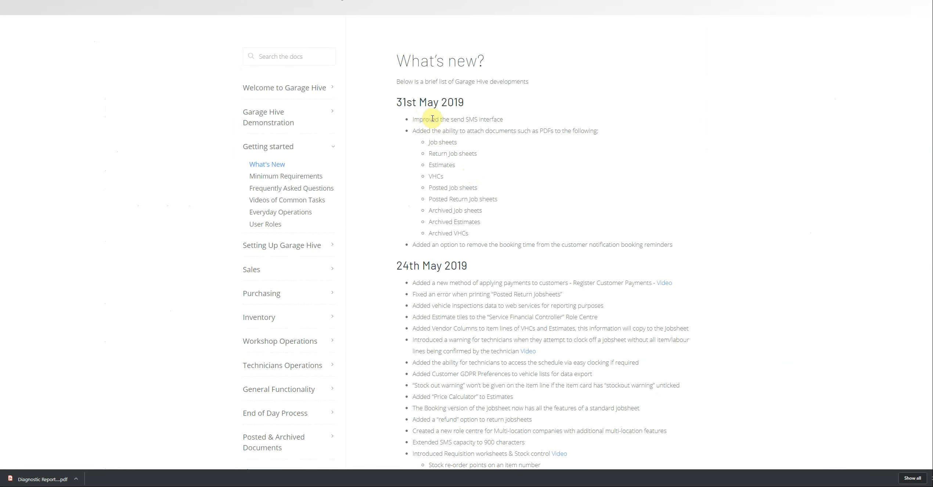
Highlight the release note on the improved SMS interface, open Send SMS from the jobsheet's mobile number and close it without sending.
left_click_drag(410, 119, 511, 117)
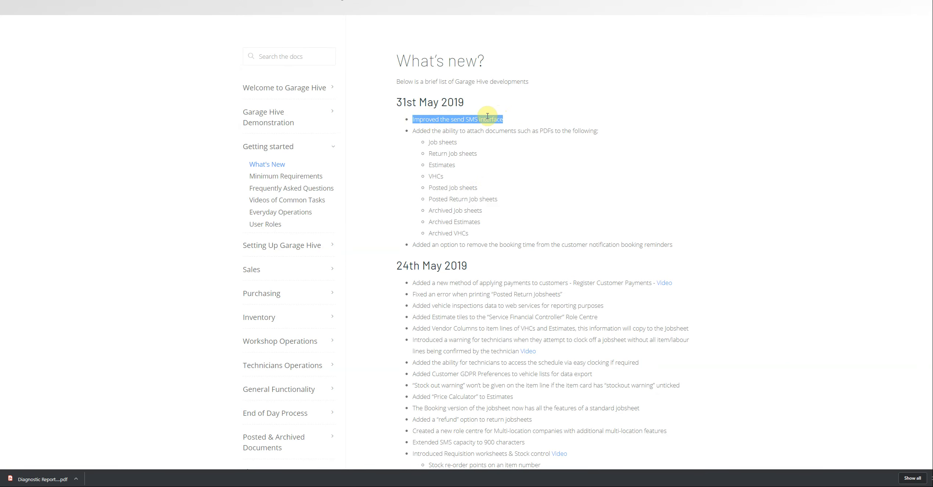
left_click(469, 118)
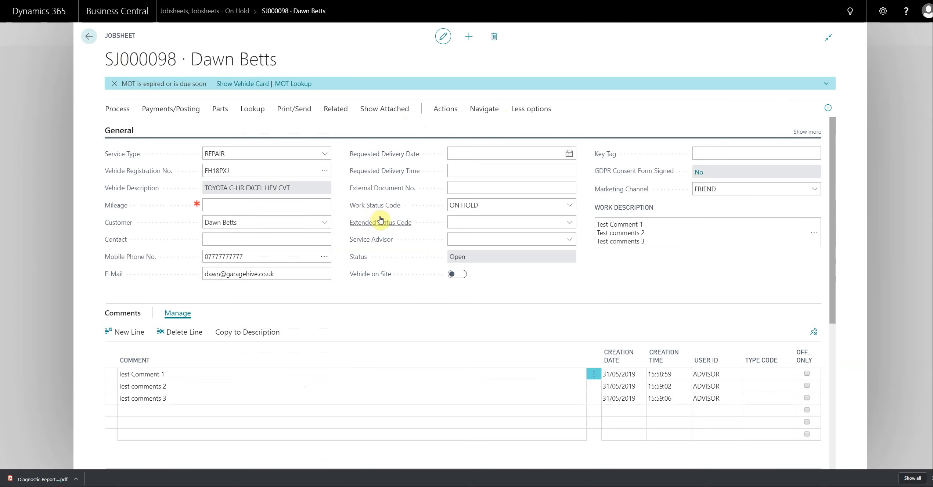
left_click(324, 257)
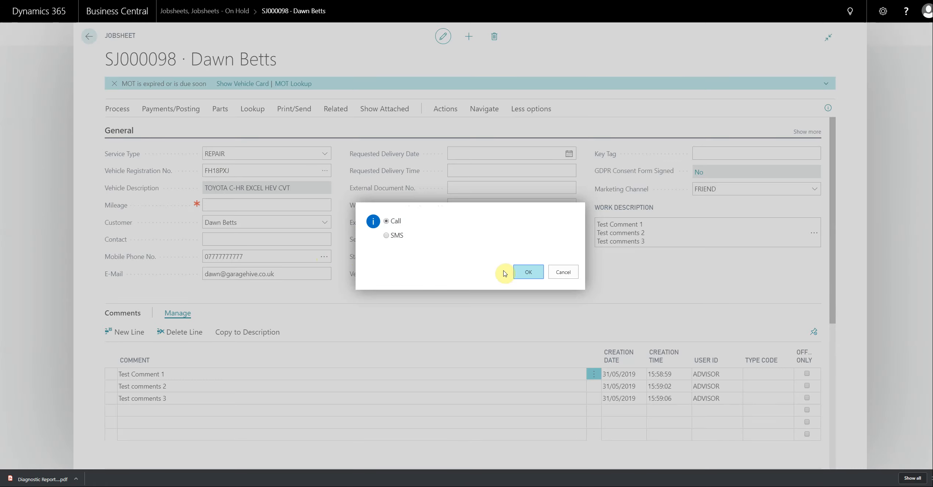
left_click(395, 236)
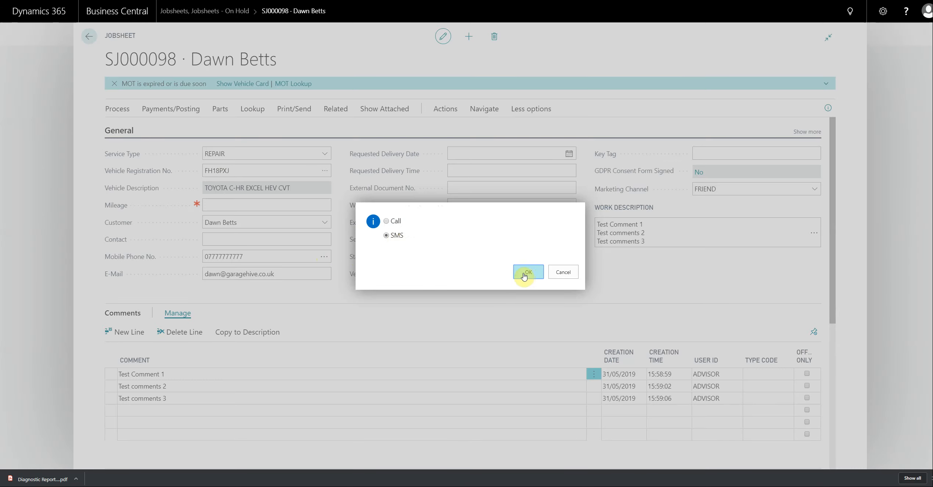
left_click(527, 274)
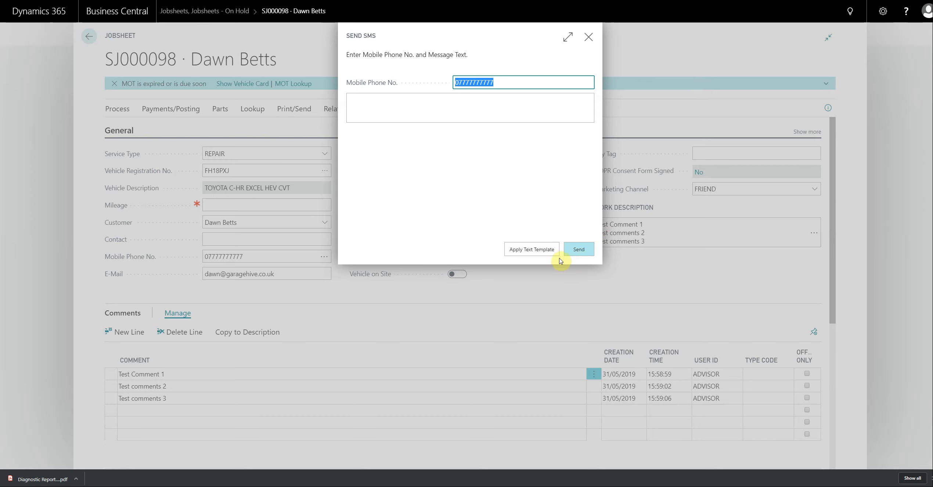
left_click(587, 40)
Leave the jobsheet and look through the What's new list from the 31st May back to the 17th May 2019 entries.
left_click(31, 99)
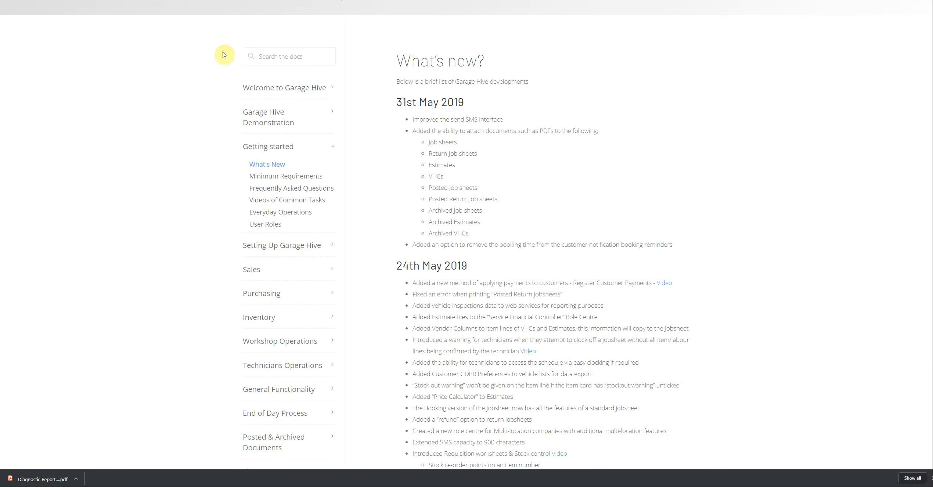
scroll(483, 231, "up", 1)
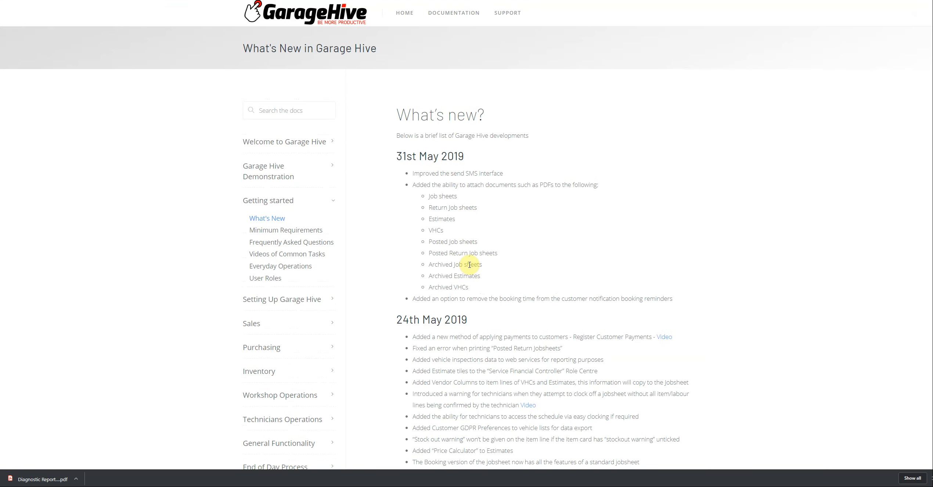
scroll(461, 264, "down", 3)
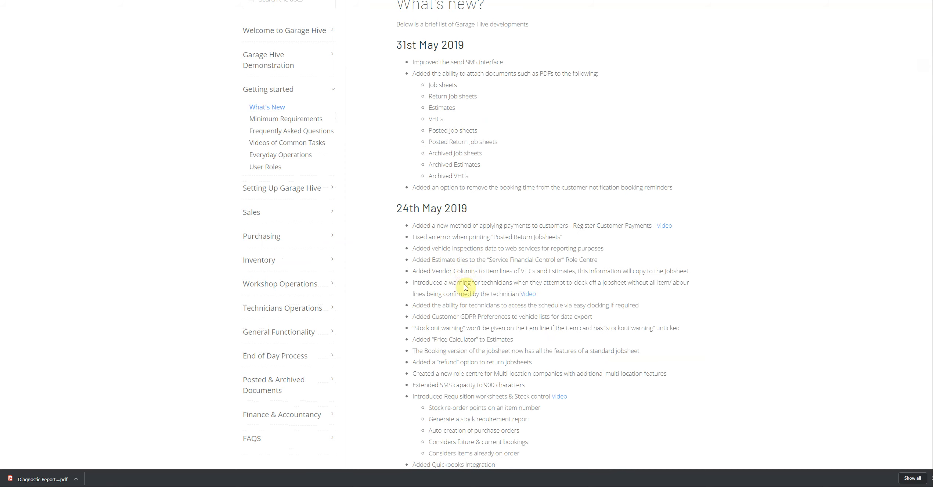
scroll(465, 287, "down", 6)
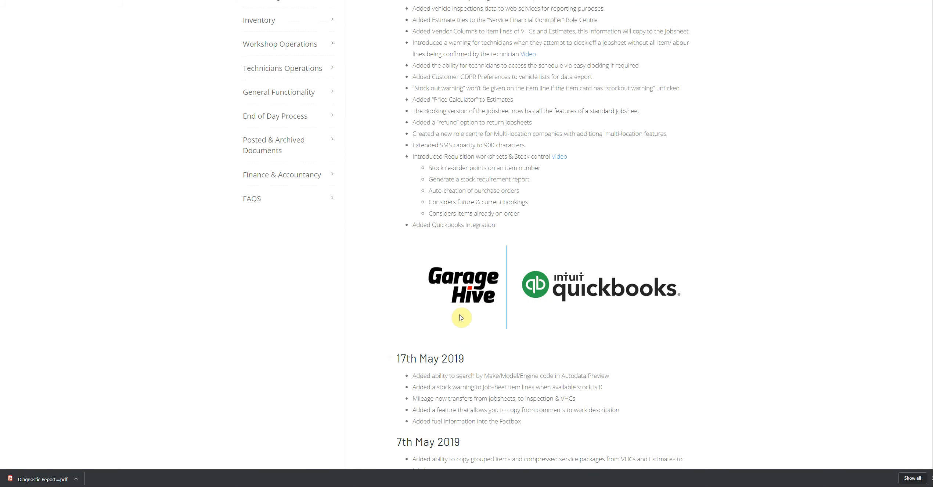
scroll(461, 317, "up", 8)
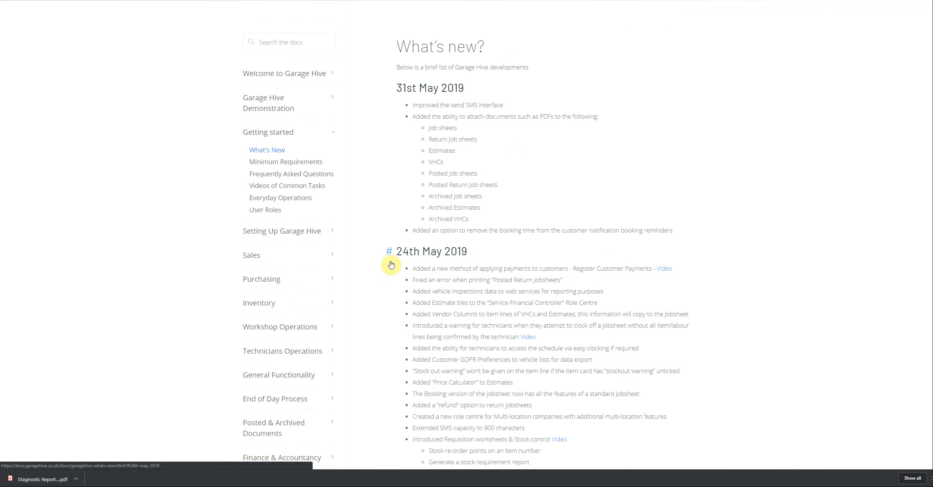
scroll(193, 257, "up", 2)
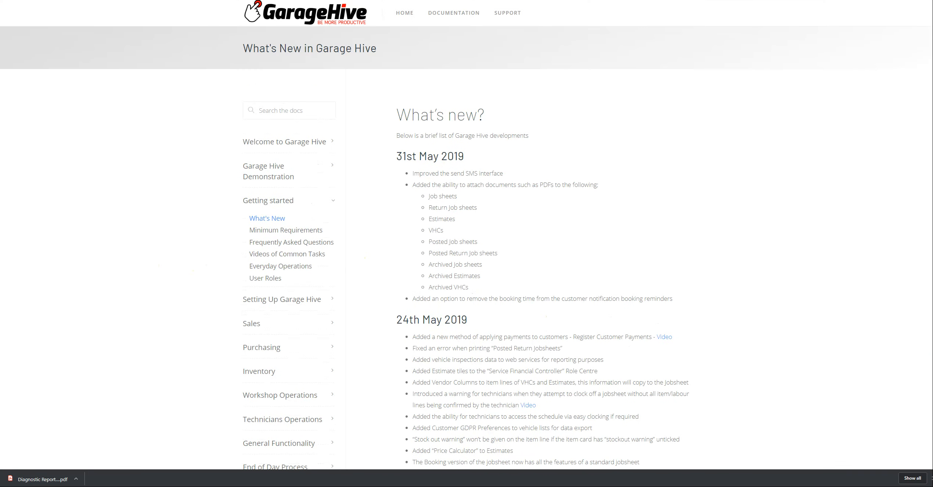